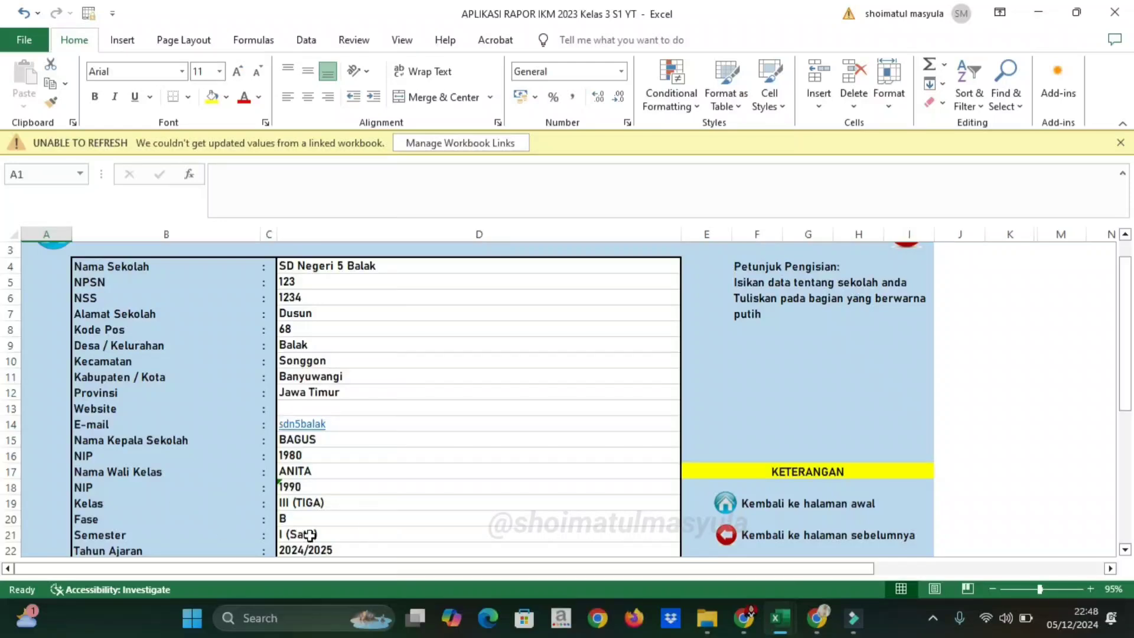
# Review the Data Sekolah entries from Kelas down to Tempat/Tanggal Rapor, and return to the main menu sheet
pyautogui.click(334, 502)
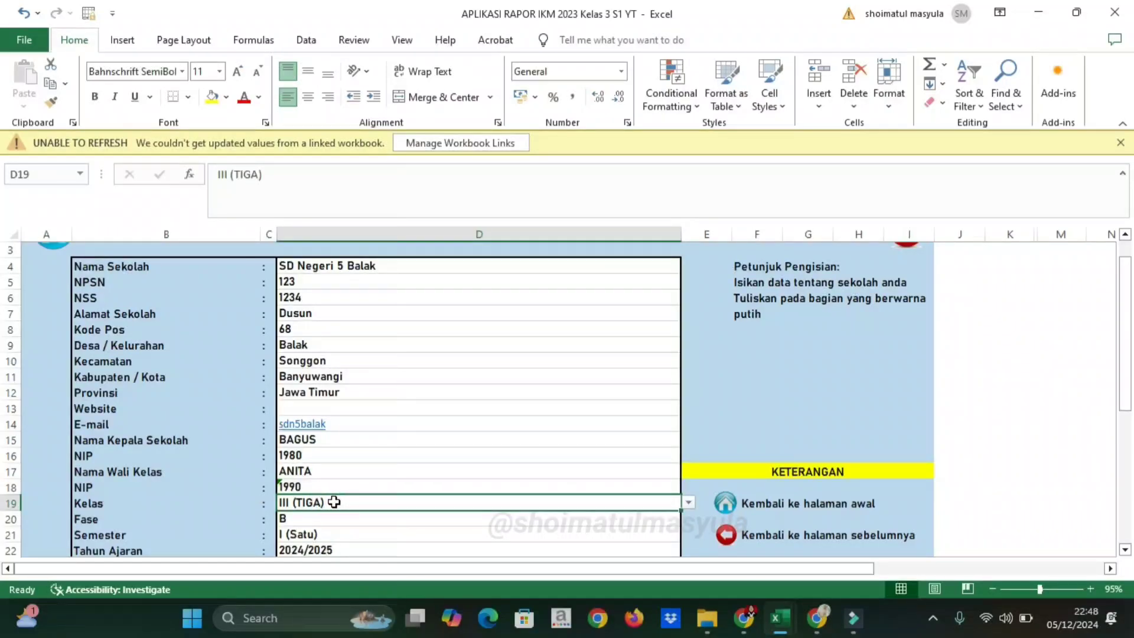
pyautogui.press('Down')
pyautogui.press('Down')
pyautogui.press('Down')
pyautogui.press('Down')
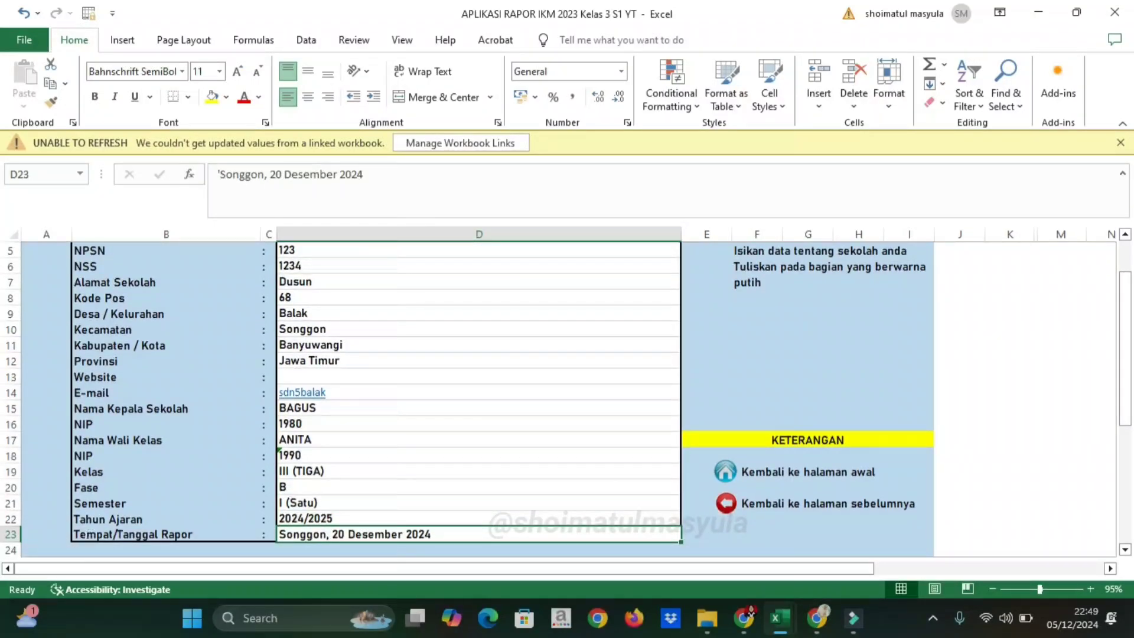
pyautogui.moveTo(1129, 327); pyautogui.dragTo(1129, 296)
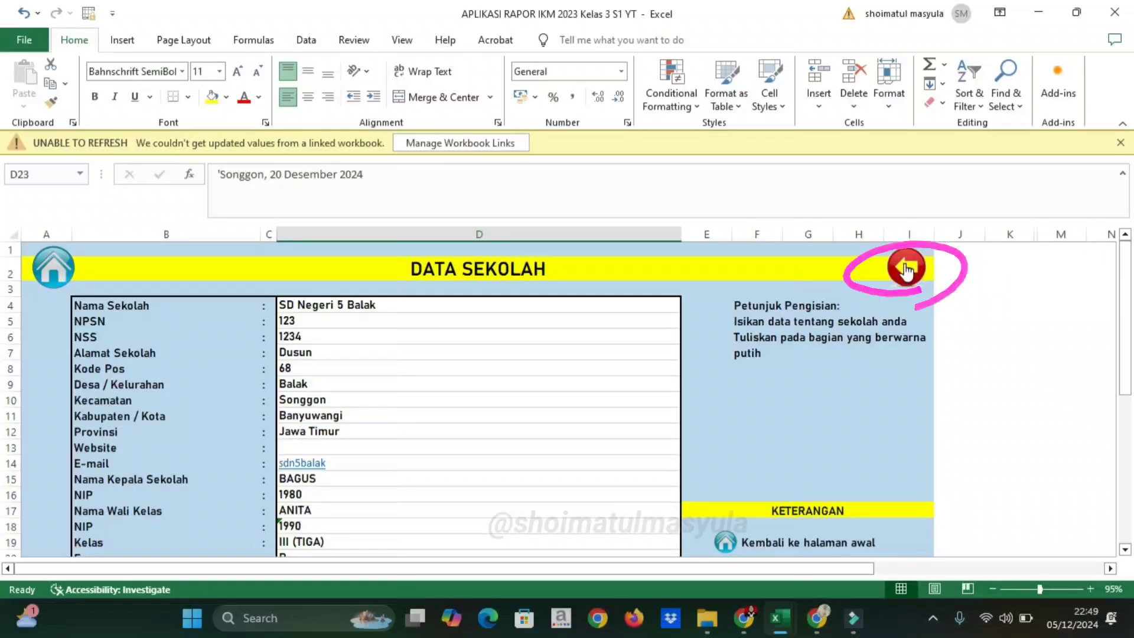
pyautogui.click(52, 273)
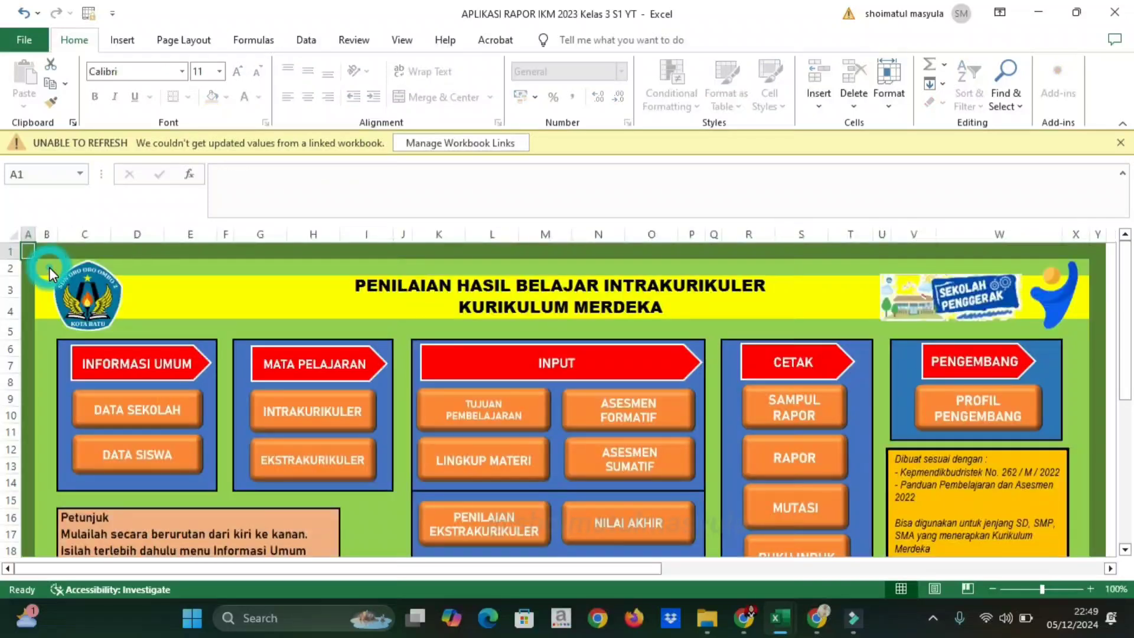
# In the Data Siswa sheet, enter the first student's attendance under Kehadiran as S 3 and I 1
pyautogui.click(150, 467)
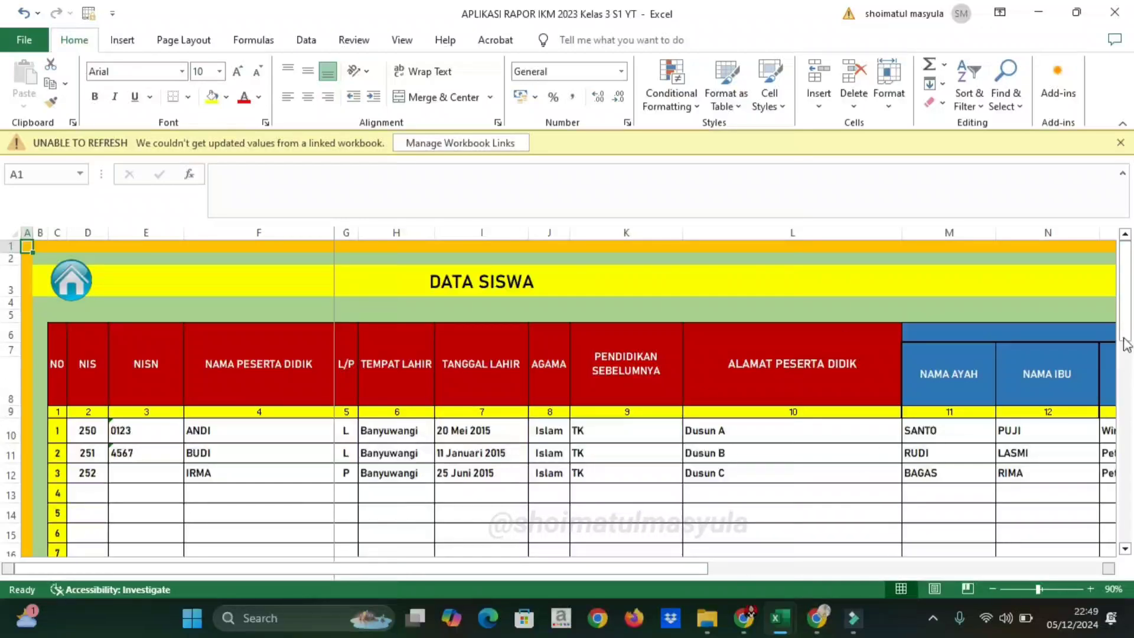
pyautogui.moveTo(1127, 333); pyautogui.dragTo(1130, 505)
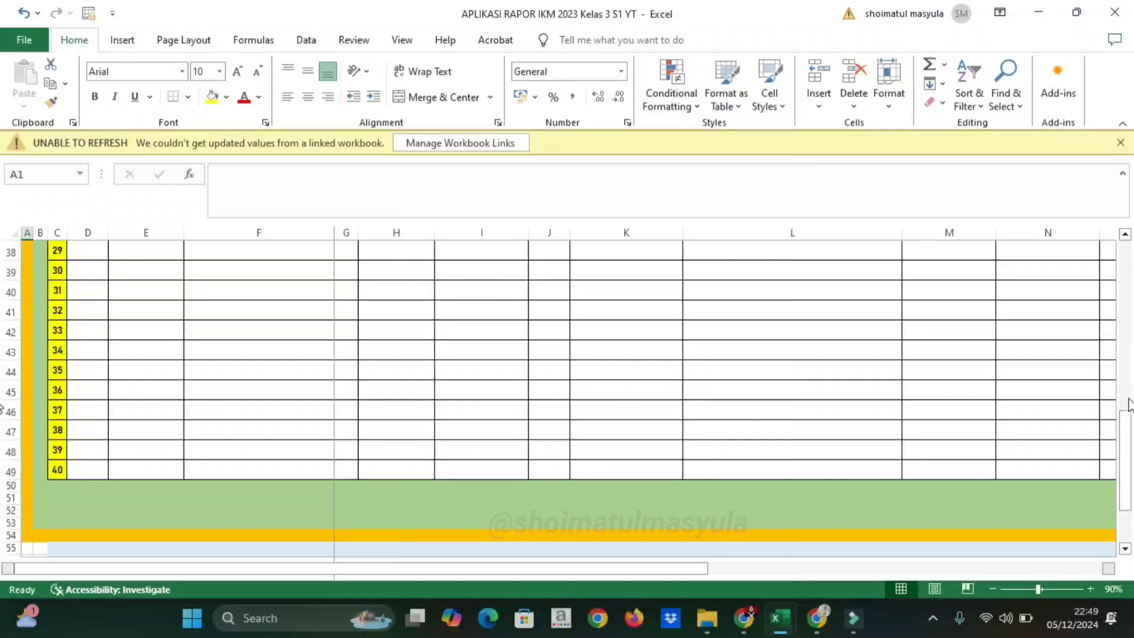
pyautogui.moveTo(1126, 430); pyautogui.dragTo(1126, 273)
pyautogui.moveTo(662, 568); pyautogui.dragTo(973, 593)
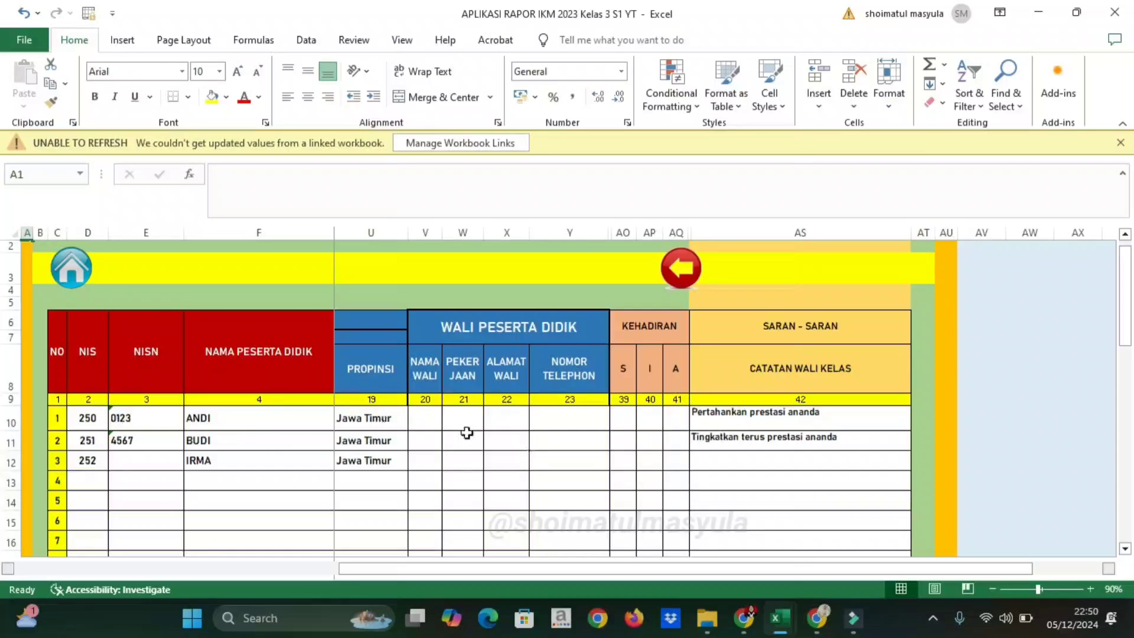
pyautogui.click(617, 421)
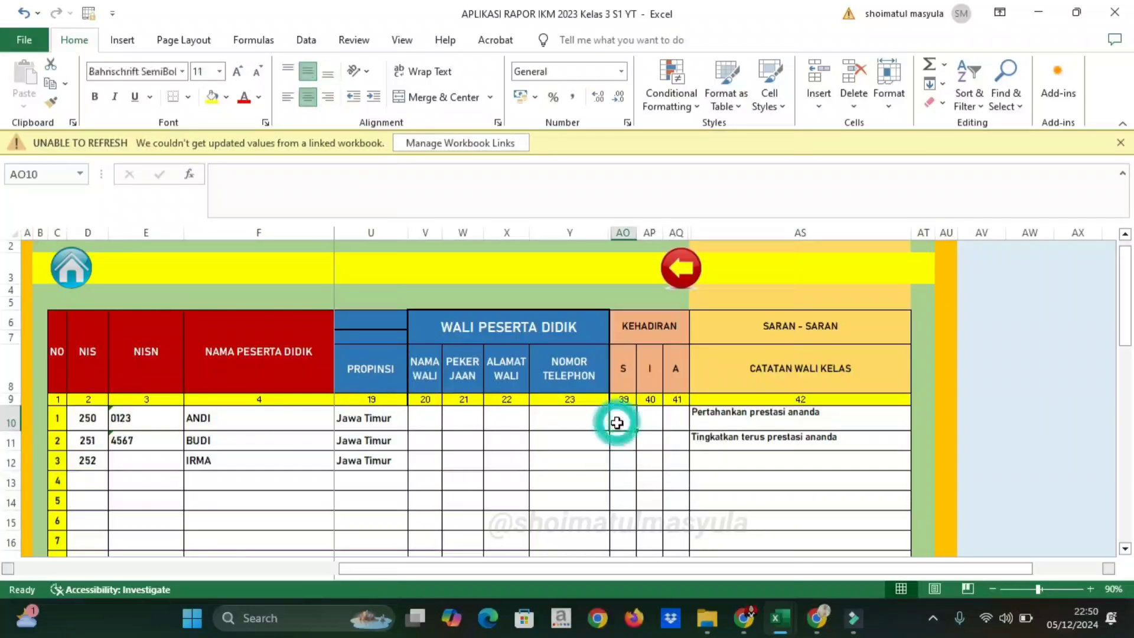
pyautogui.write('3')
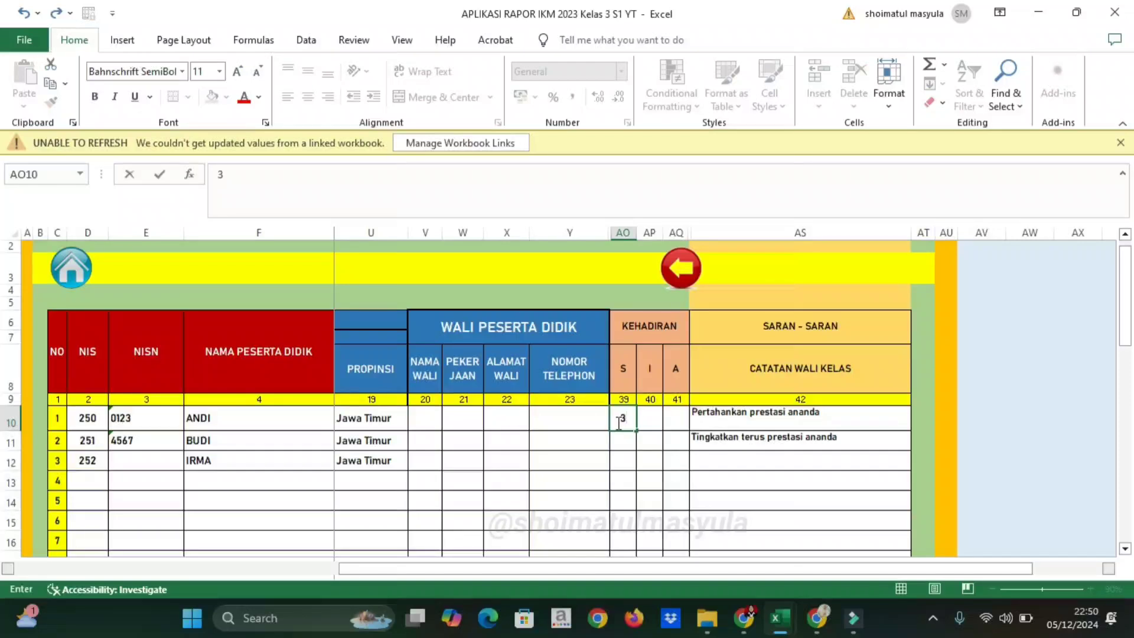
pyautogui.press('Tab')
pyautogui.write('1')
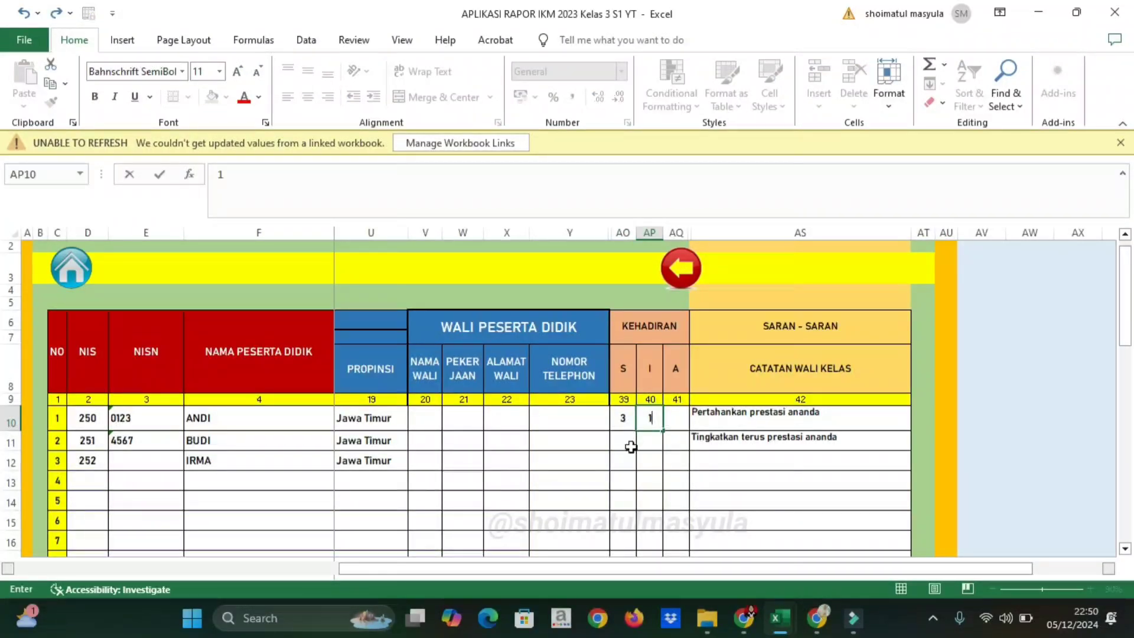
# Enter the second student's attendance as S 1 and I 1, leaving A blank
pyautogui.click(631, 447)
pyautogui.write('1')
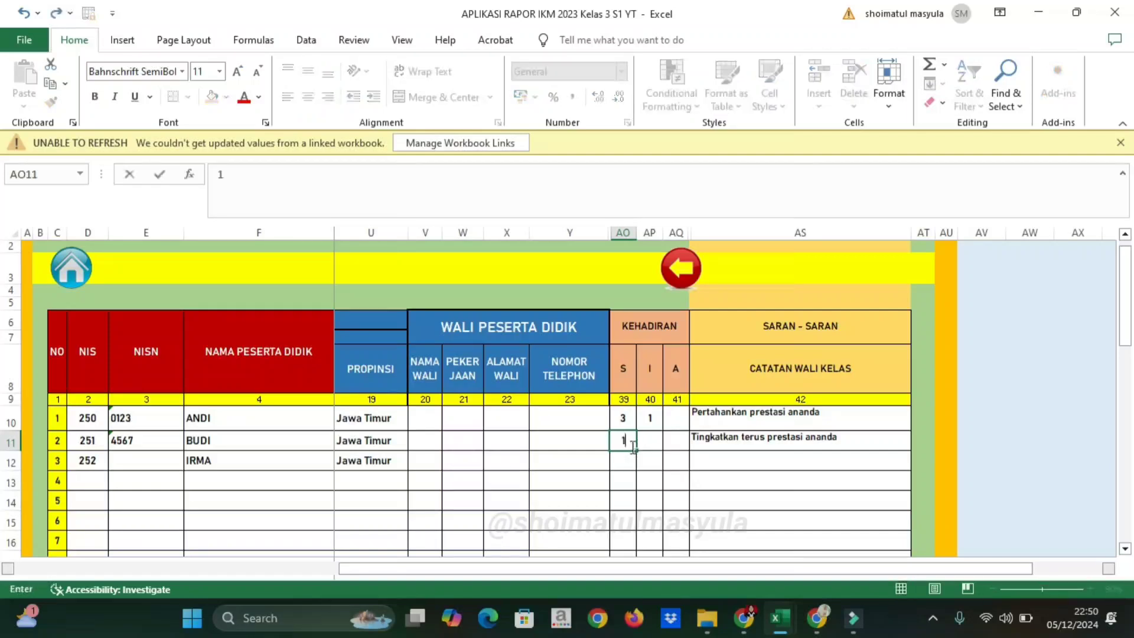
pyautogui.press('Tab')
pyautogui.write('1')
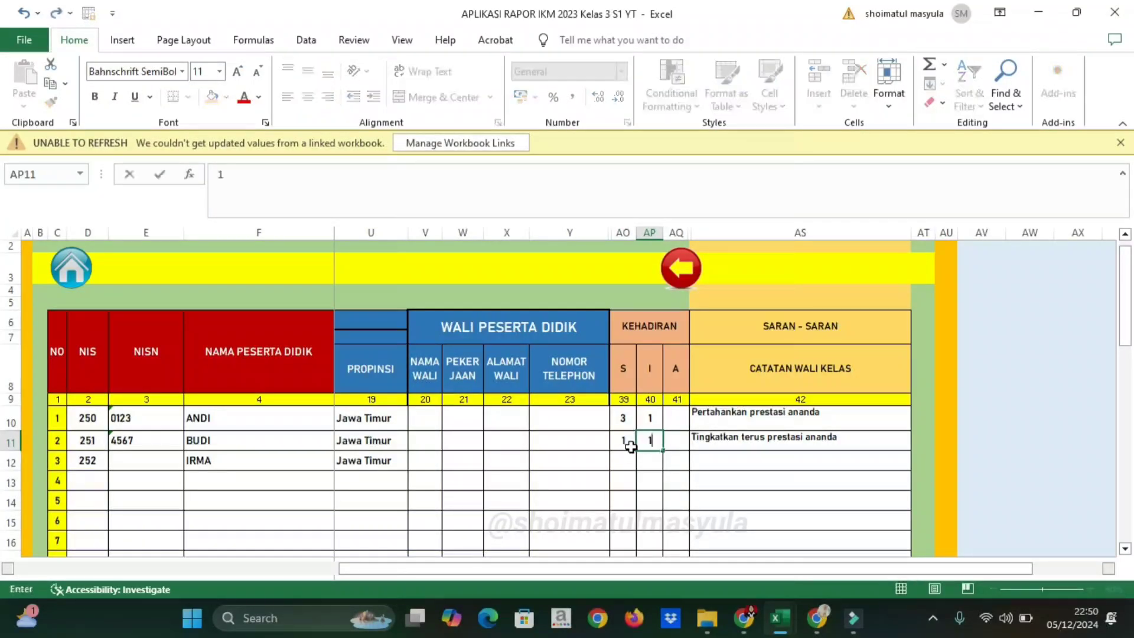
pyautogui.press('Tab')
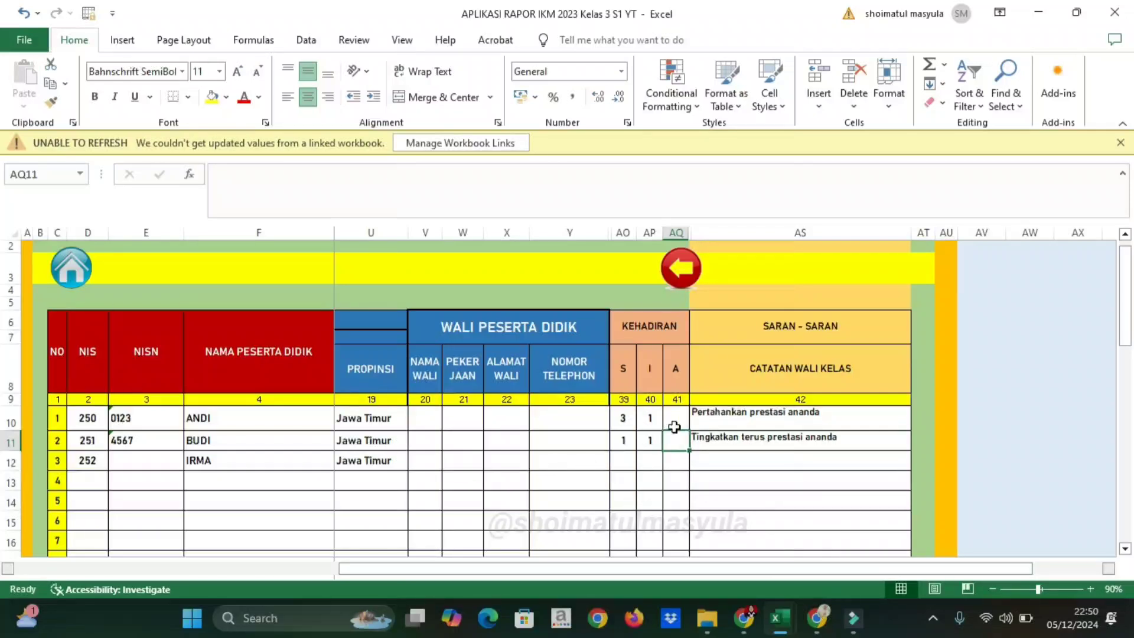
# Enter 4 in the I attendance column for the third student, leaving S and A blank
pyautogui.click(618, 467)
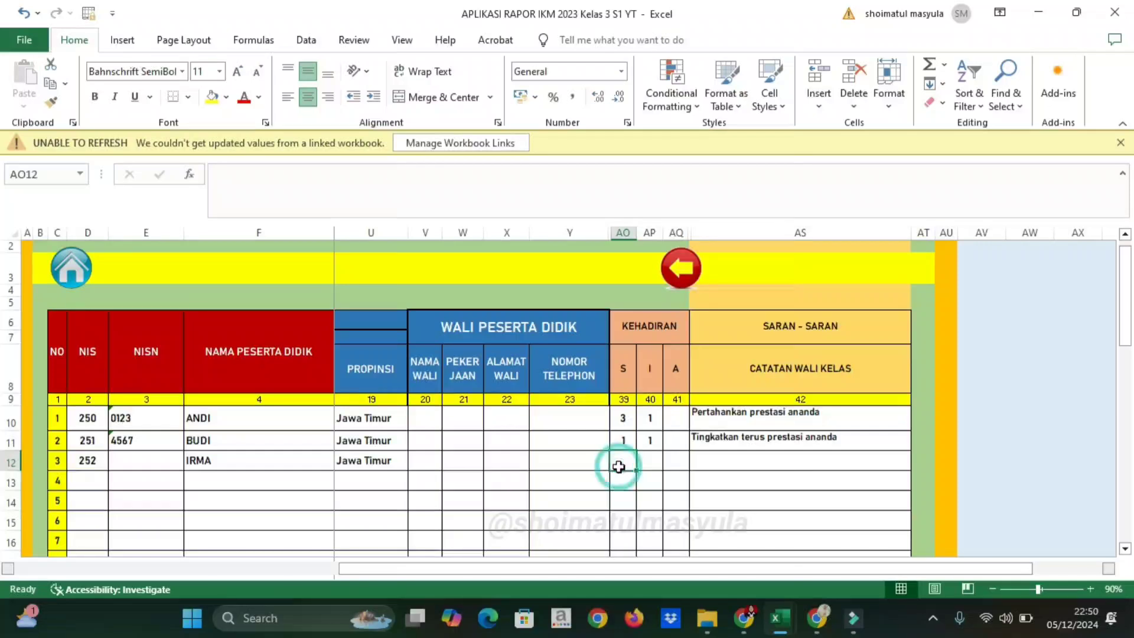
pyautogui.press('Right')
pyautogui.write('4')
pyautogui.press('Right')
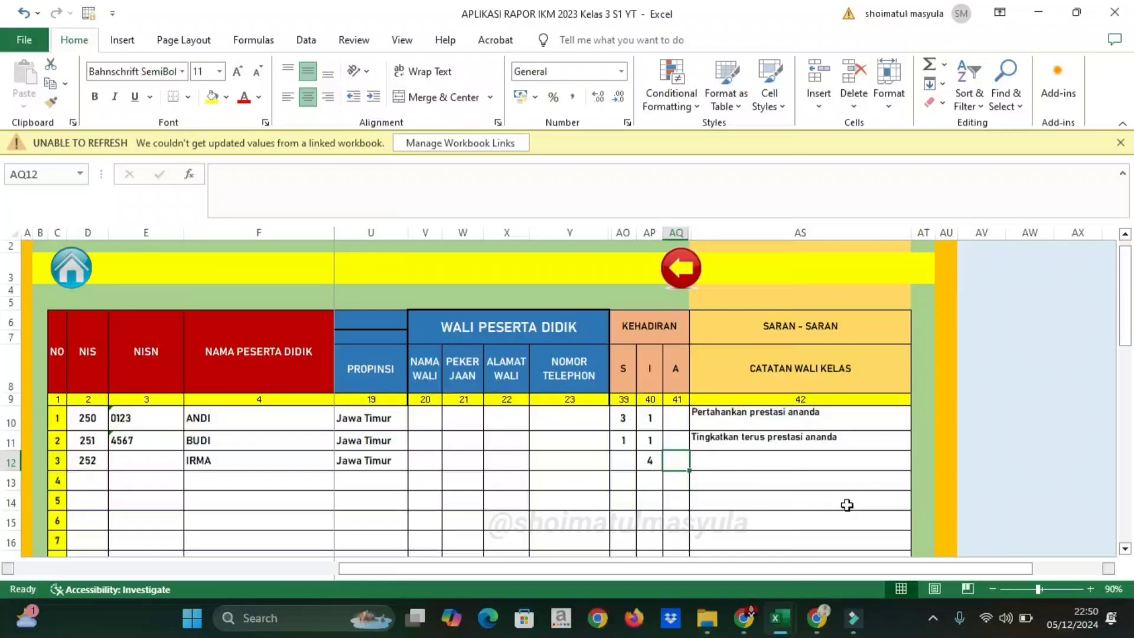
# Check the Catatan Wali Kelas entries for the first and third students, and return to the main menu sheet
pyautogui.click(764, 420)
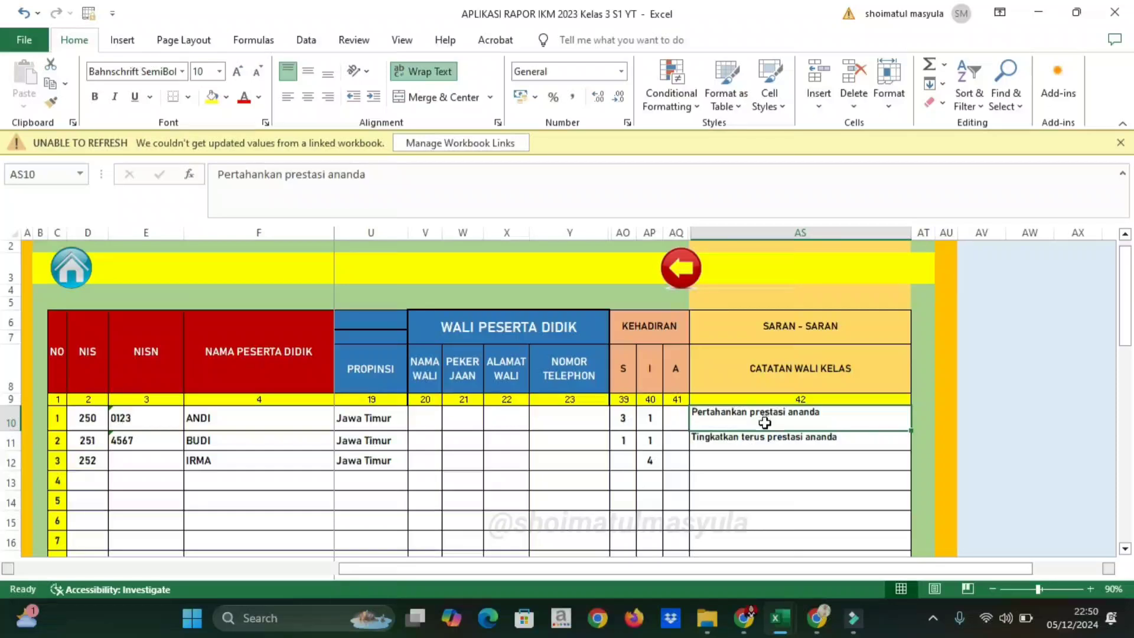
pyautogui.click(759, 460)
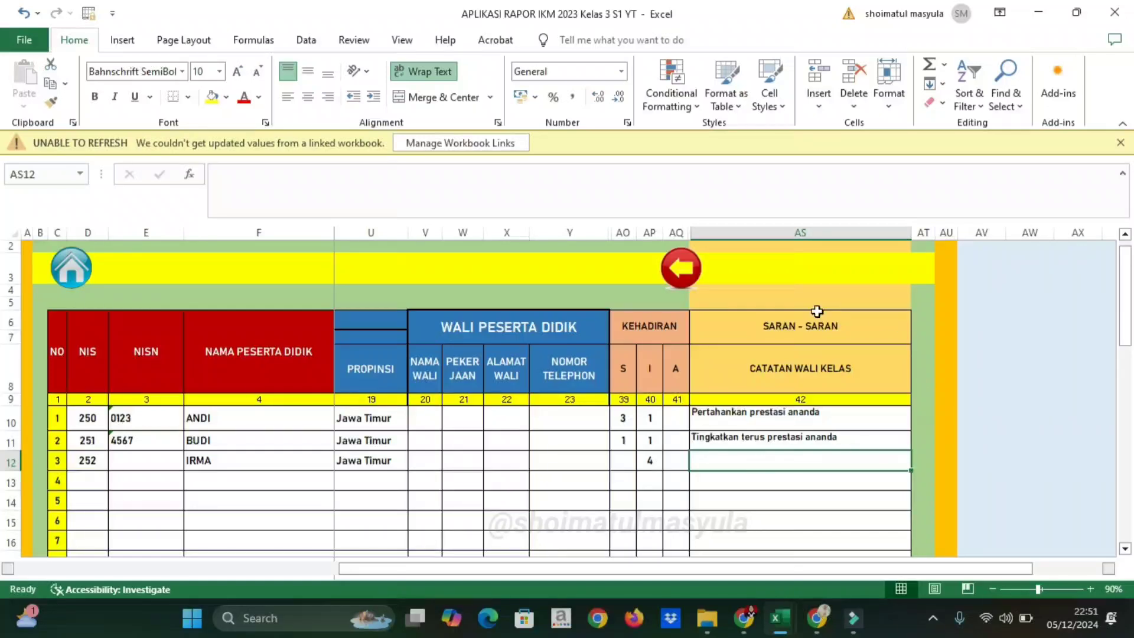
pyautogui.click(680, 269)
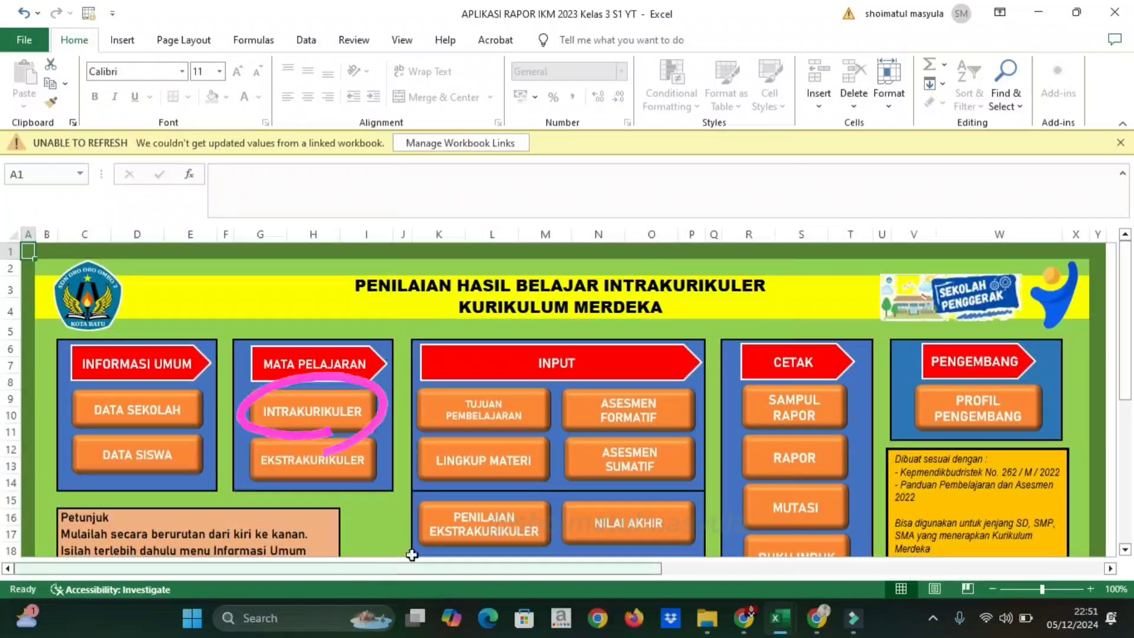
# Open the Intrakurikuler sheet, review its Mata Pelajaran list, and go back to the main menu sheet
pyautogui.click(320, 419)
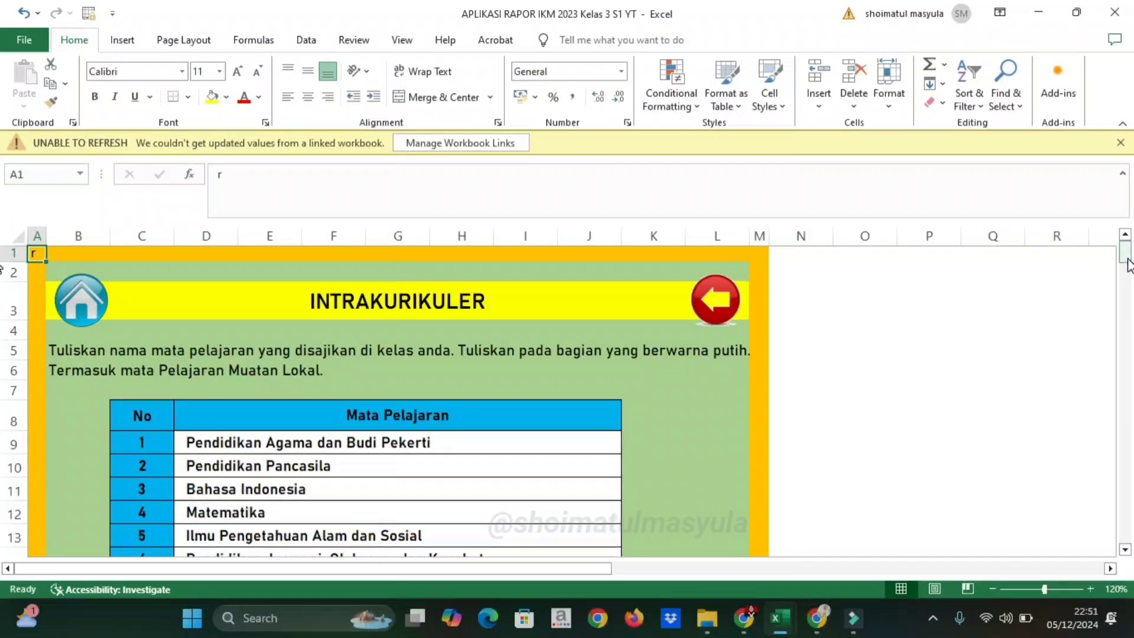
pyautogui.moveTo(1125, 251); pyautogui.dragTo(1129, 267)
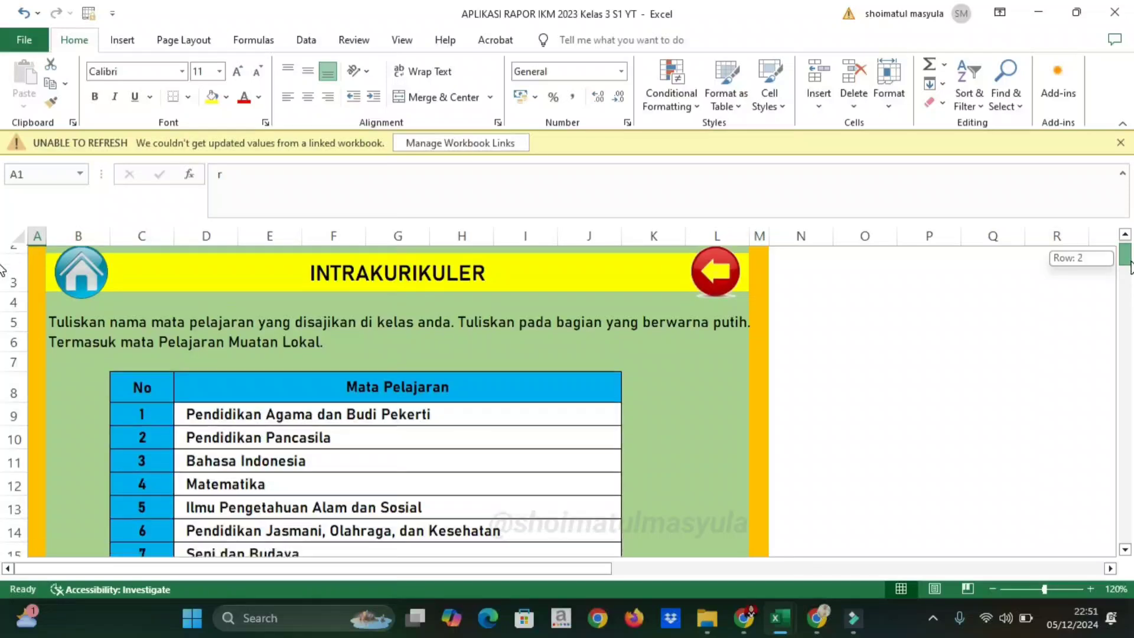
pyautogui.scroll(-2, 408, 527)
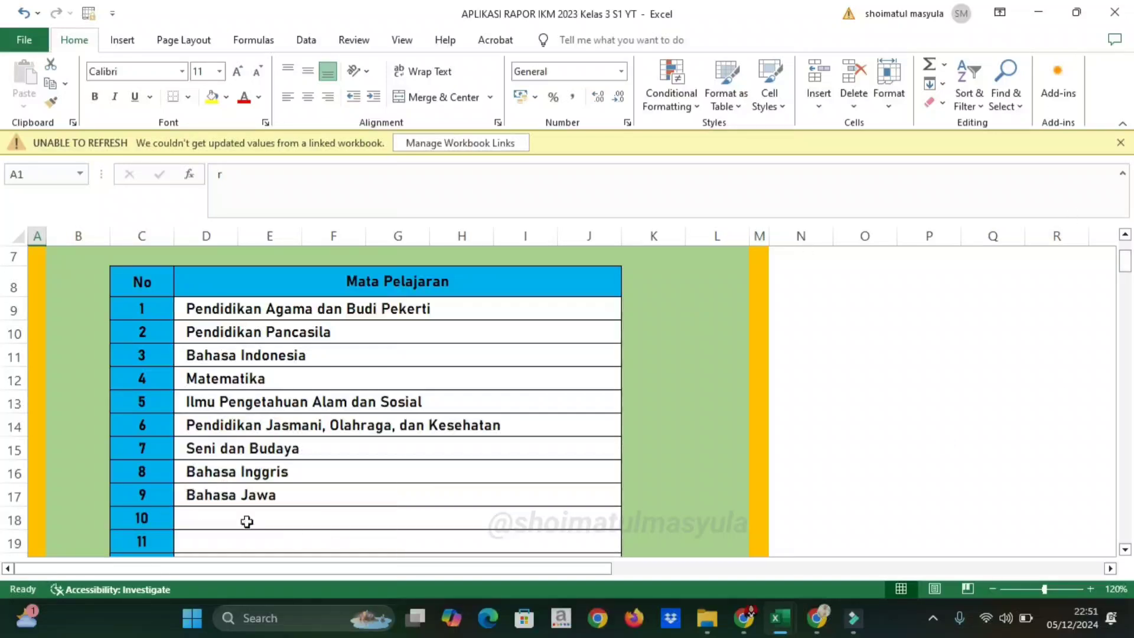
pyautogui.moveTo(1128, 263); pyautogui.dragTo(1128, 261)
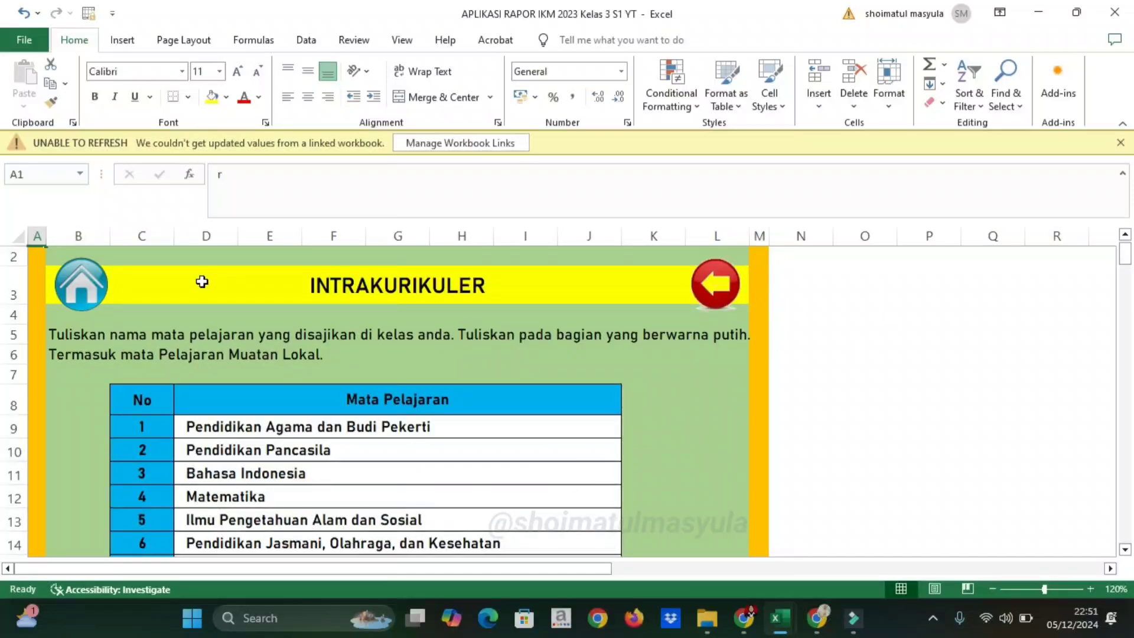
pyautogui.click(74, 296)
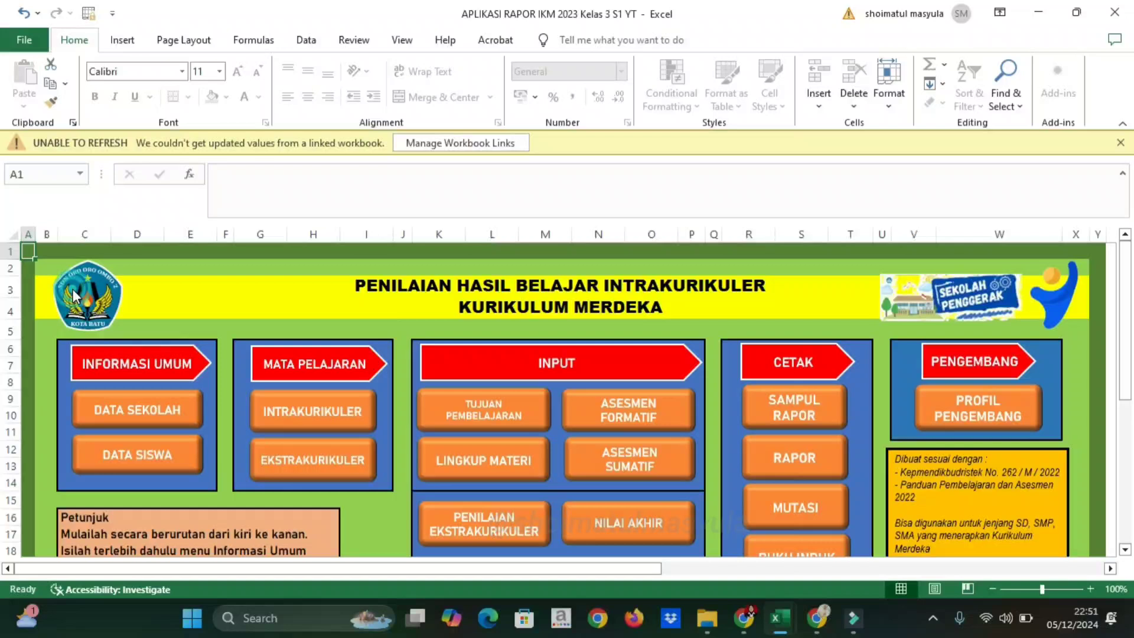
# In the Ekstrakurikuler sheet, add Tari, Menganyam and Bola Voli as programs 2, 3 and 4
pyautogui.click(306, 467)
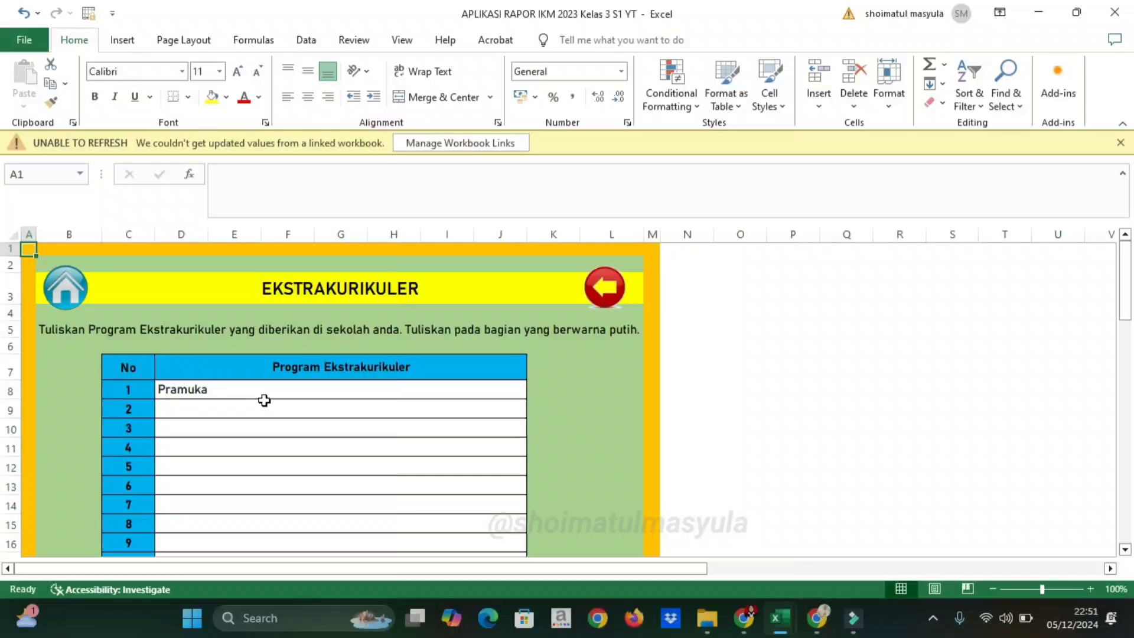
pyautogui.click(242, 391)
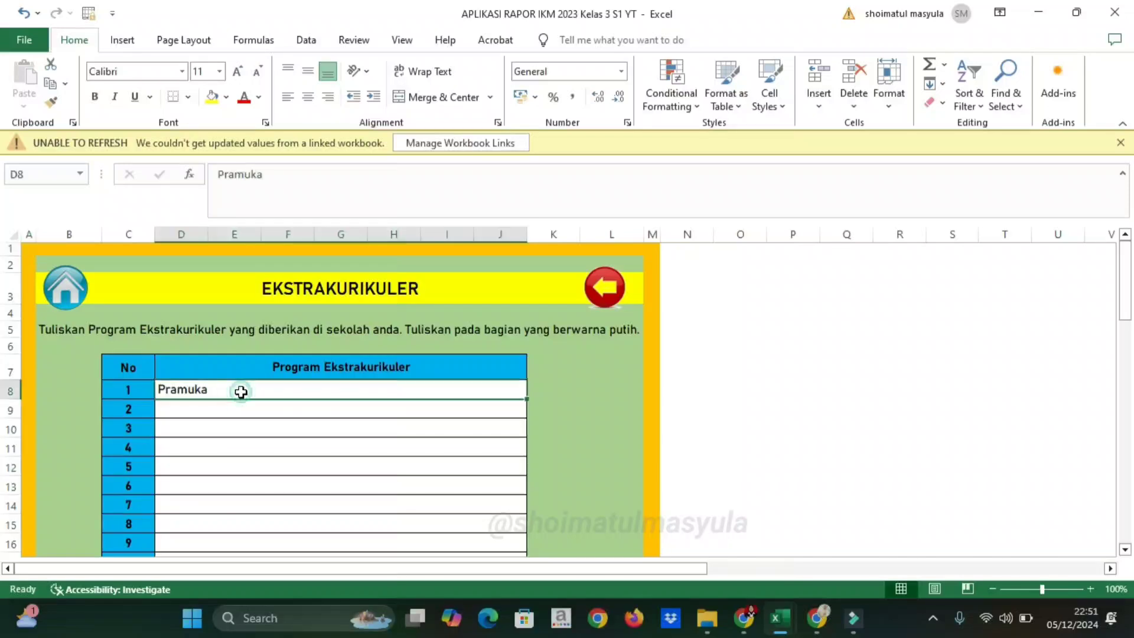
pyautogui.click(214, 407)
pyautogui.click(214, 407)
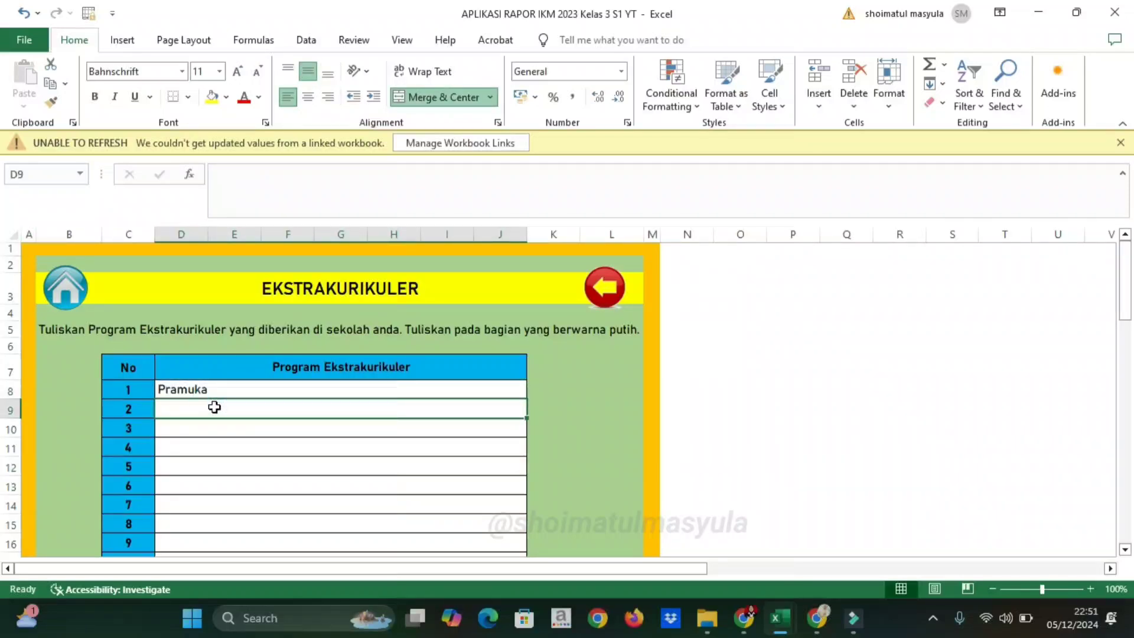
pyautogui.write('Tari')
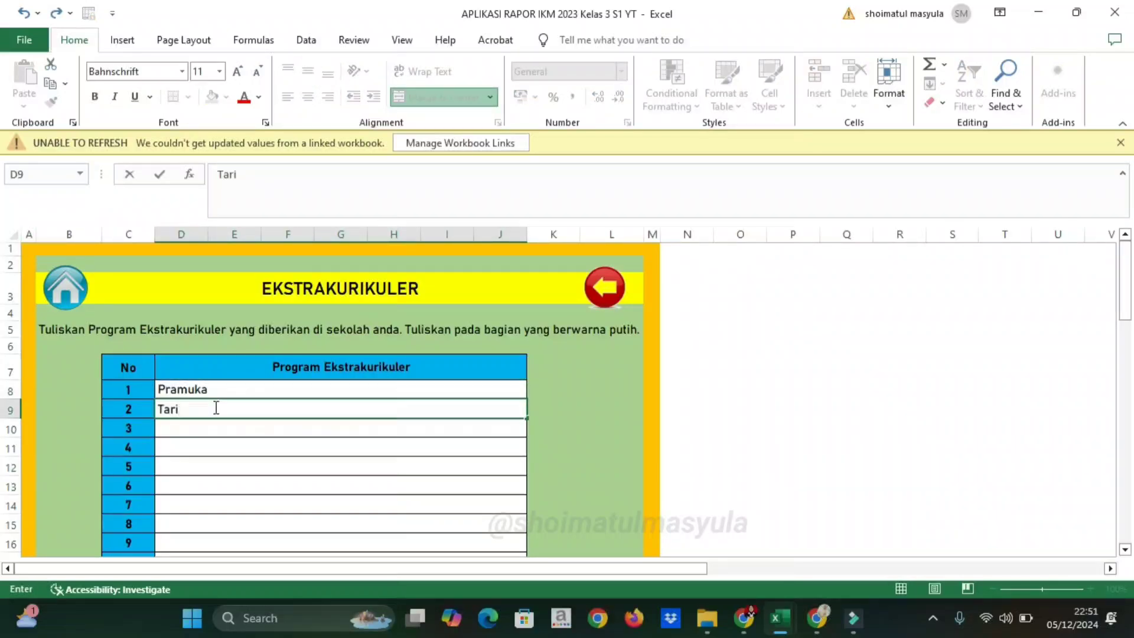
pyautogui.press('Return')
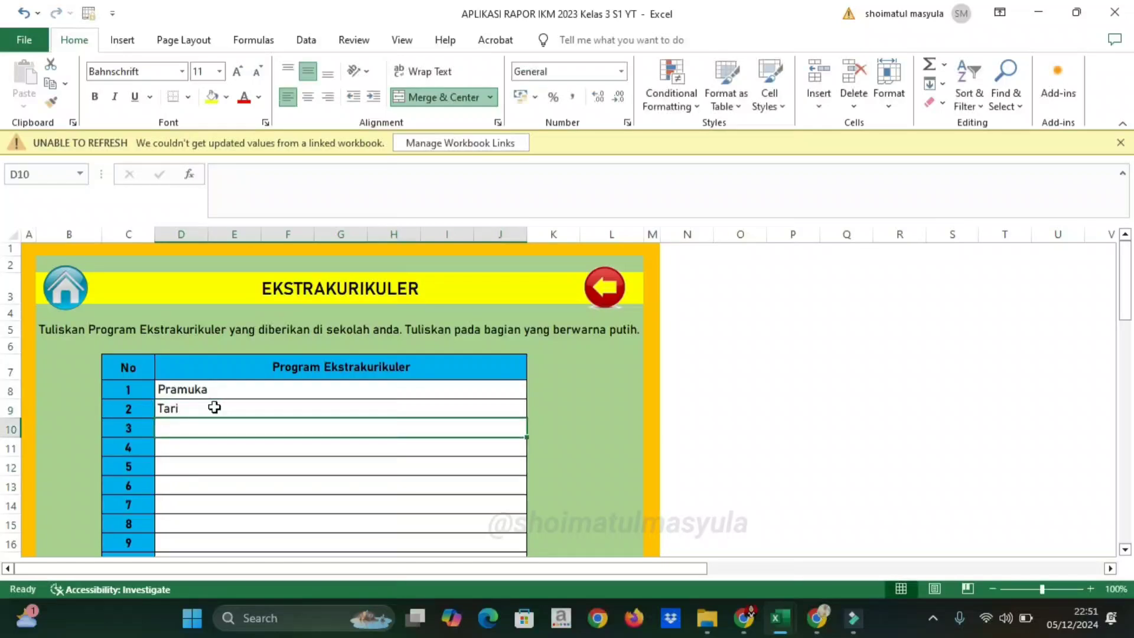
pyautogui.write('Menganyam')
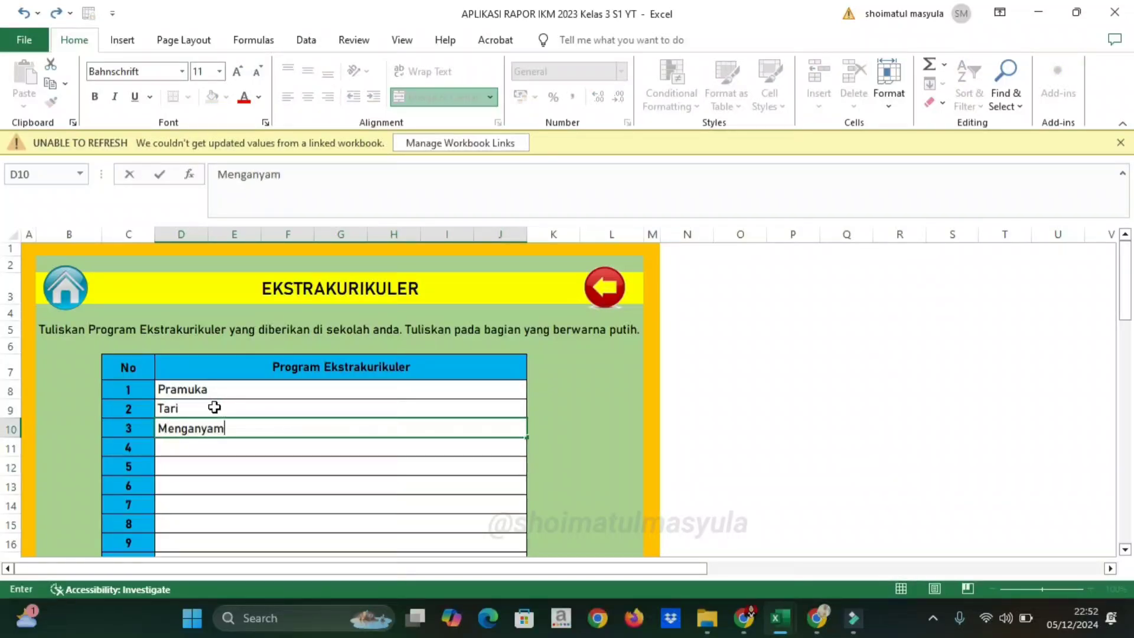
pyautogui.press('Return')
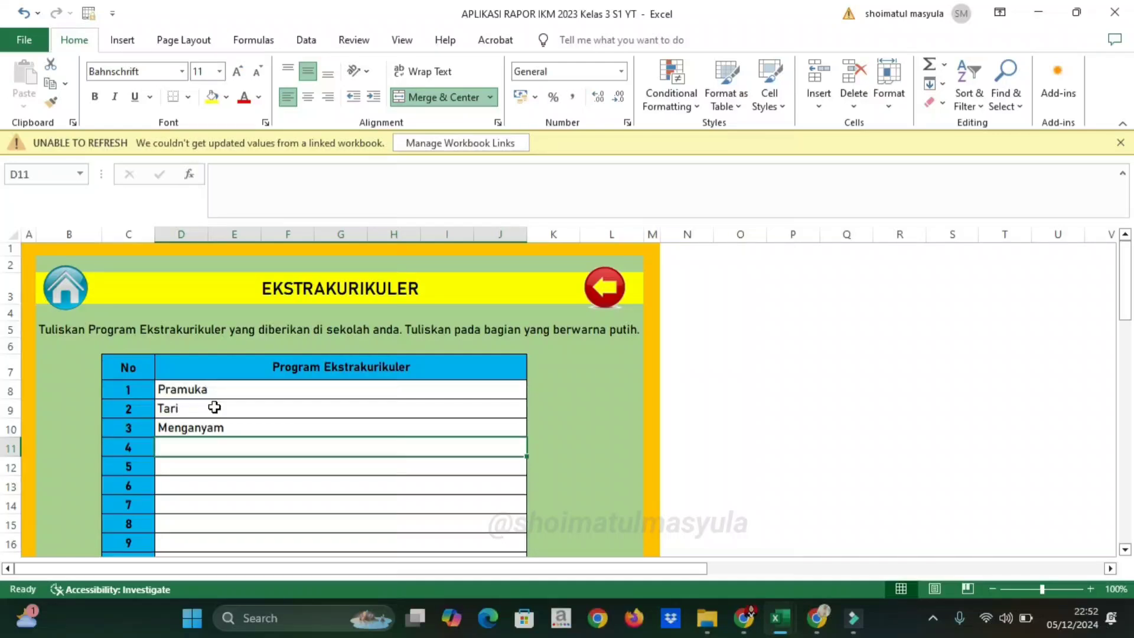
pyautogui.write('Bola')
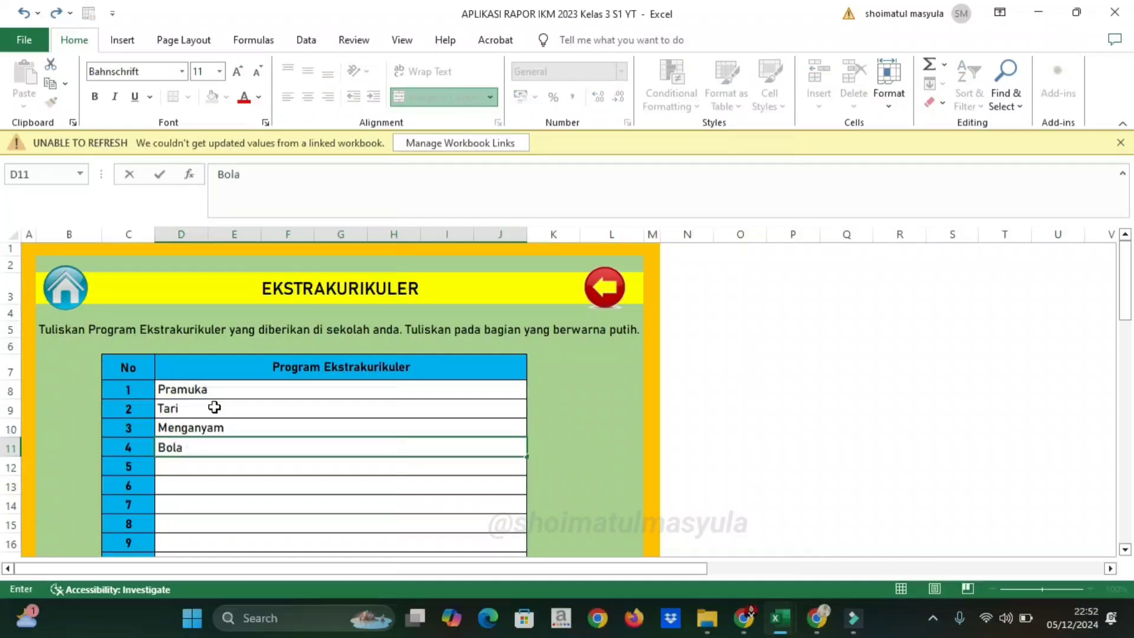
pyautogui.write(' Voli')
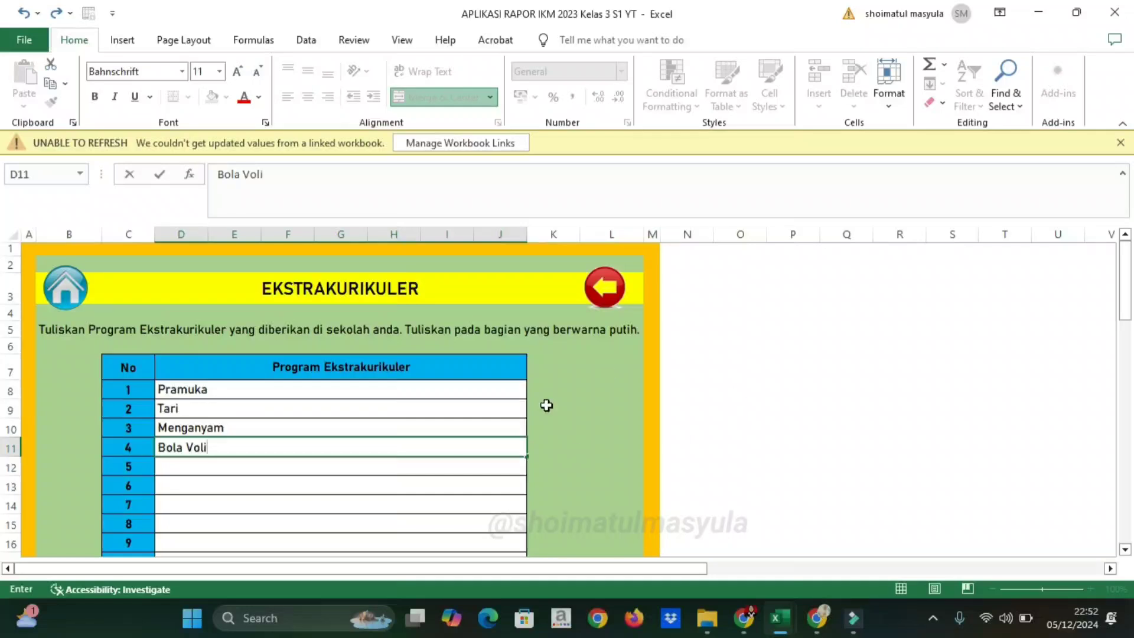
pyautogui.click(453, 539)
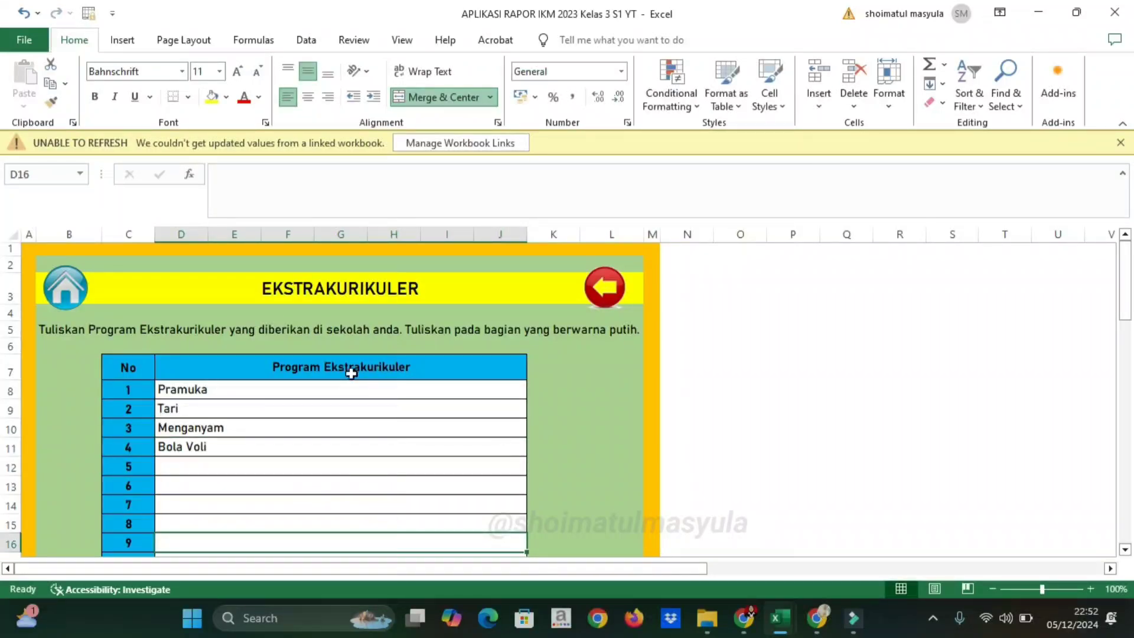
# Return to the main menu sheet and open the Tujuan Pembelajaran input page
pyautogui.click(599, 294)
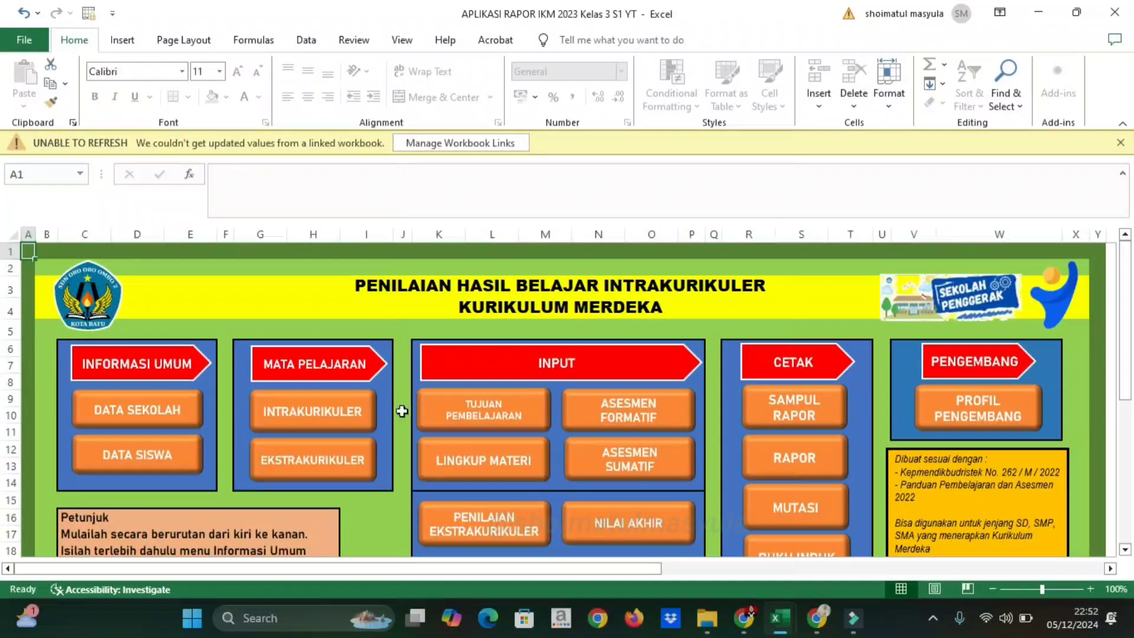
pyautogui.click(512, 415)
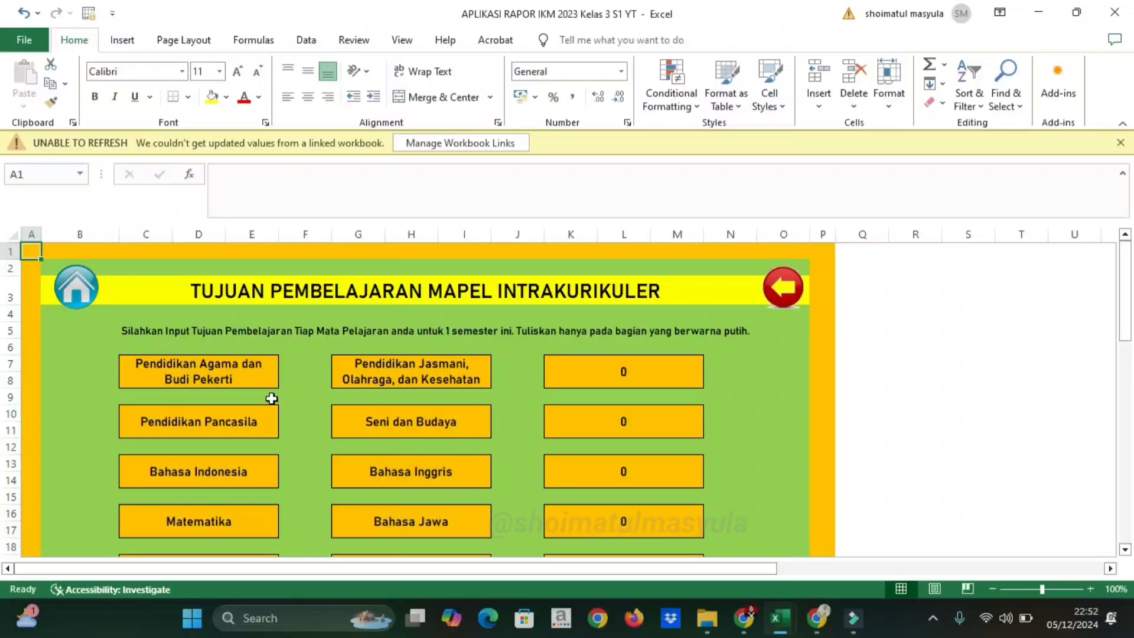
# Review the learning objectives listed for Pendidikan Agama dan Budi Pekerti and Pendidikan Pancasila, and return to the main menu sheet
pyautogui.click(209, 380)
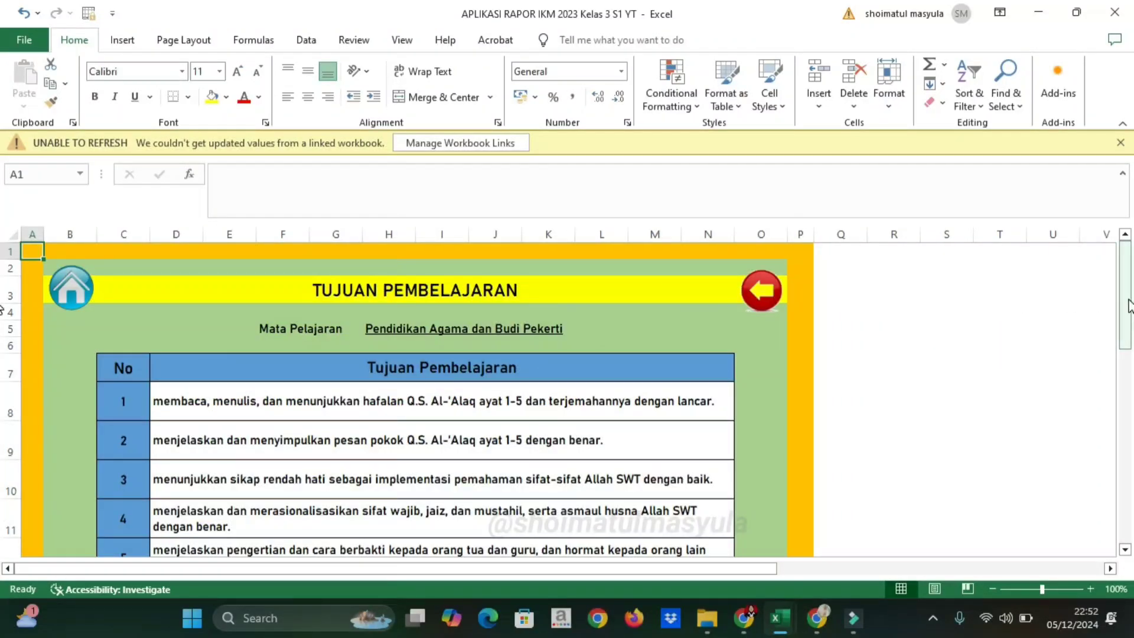
pyautogui.moveTo(1125, 304)
pyautogui.mouseDown()
pyautogui.moveTo(1131, 381)
pyautogui.moveTo(1127, 307)
pyautogui.mouseUp()
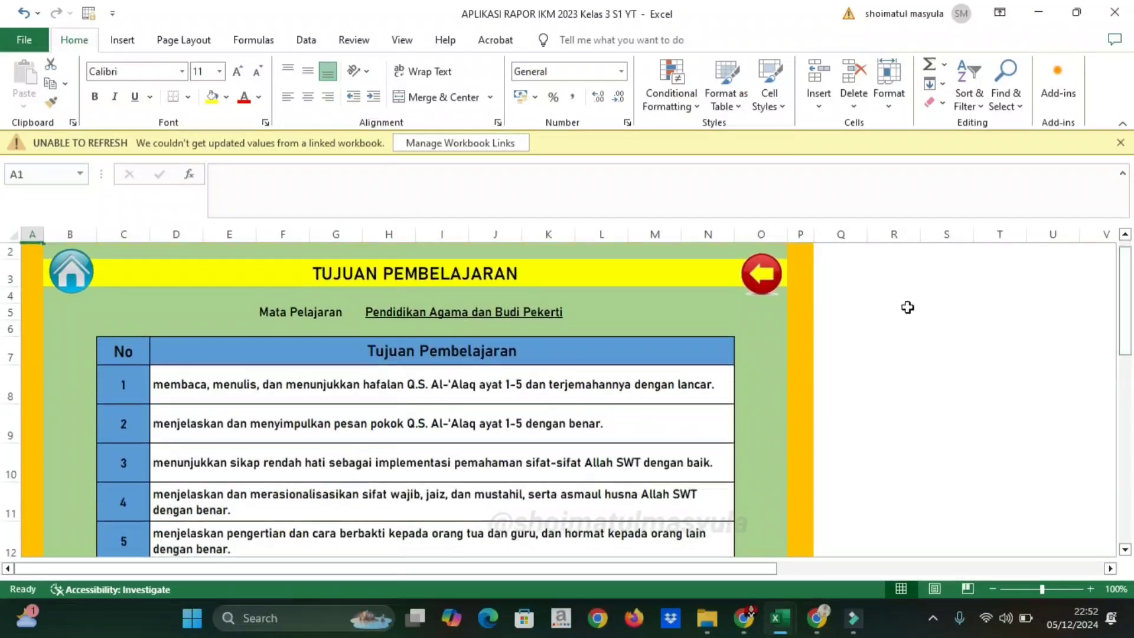
pyautogui.click(762, 276)
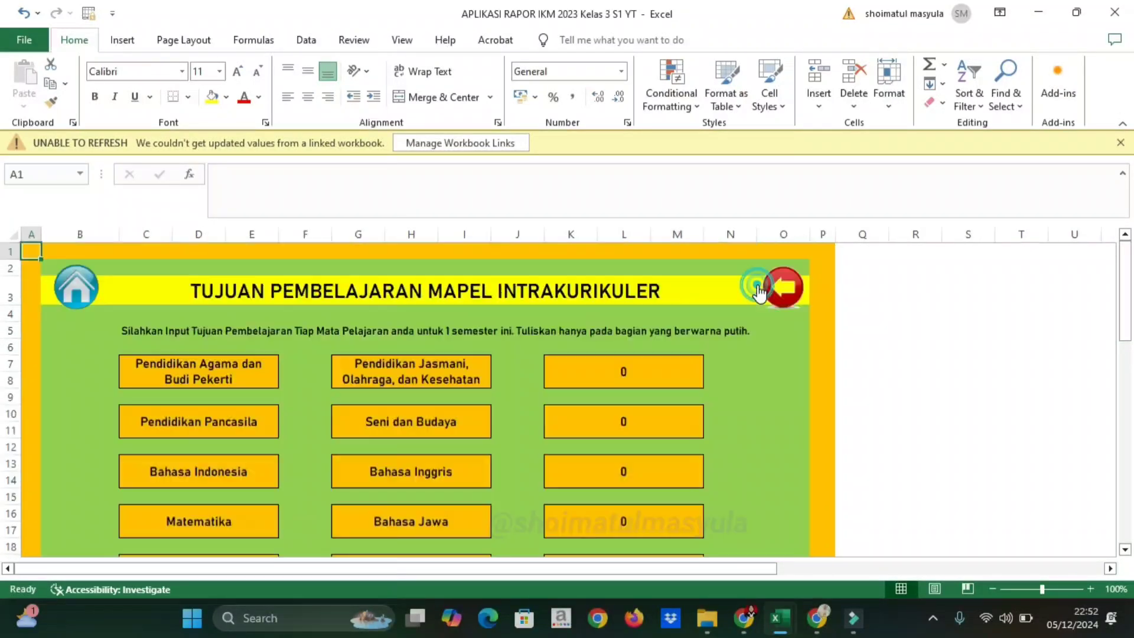
pyautogui.click(211, 423)
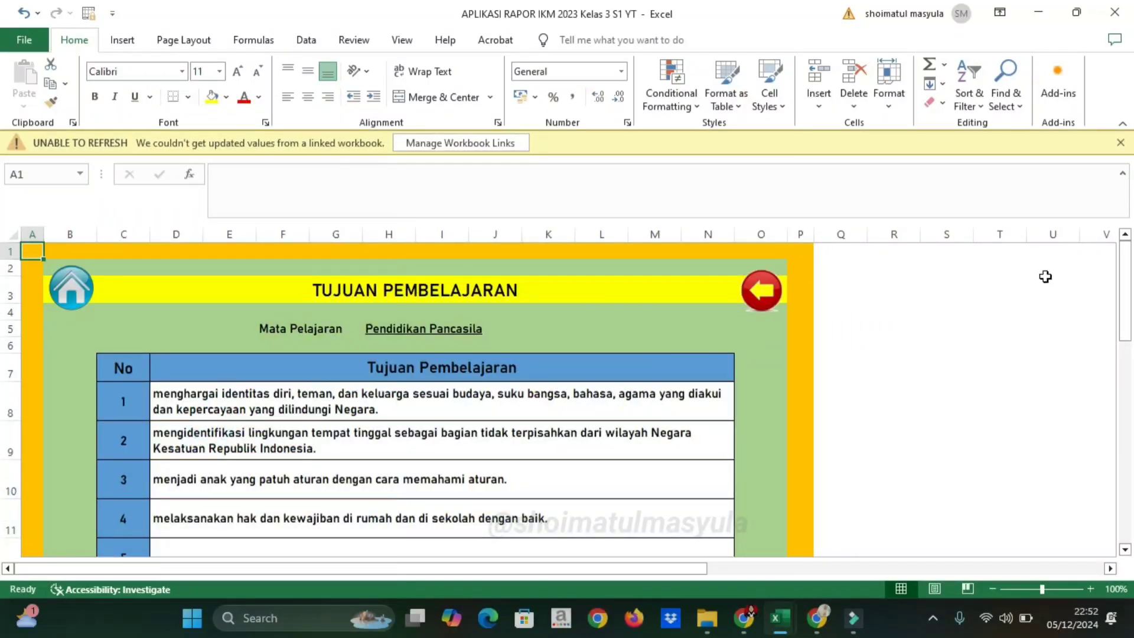
pyautogui.scroll(-1, 1046, 282)
pyautogui.scroll(1, 1049, 287)
pyautogui.click(761, 288)
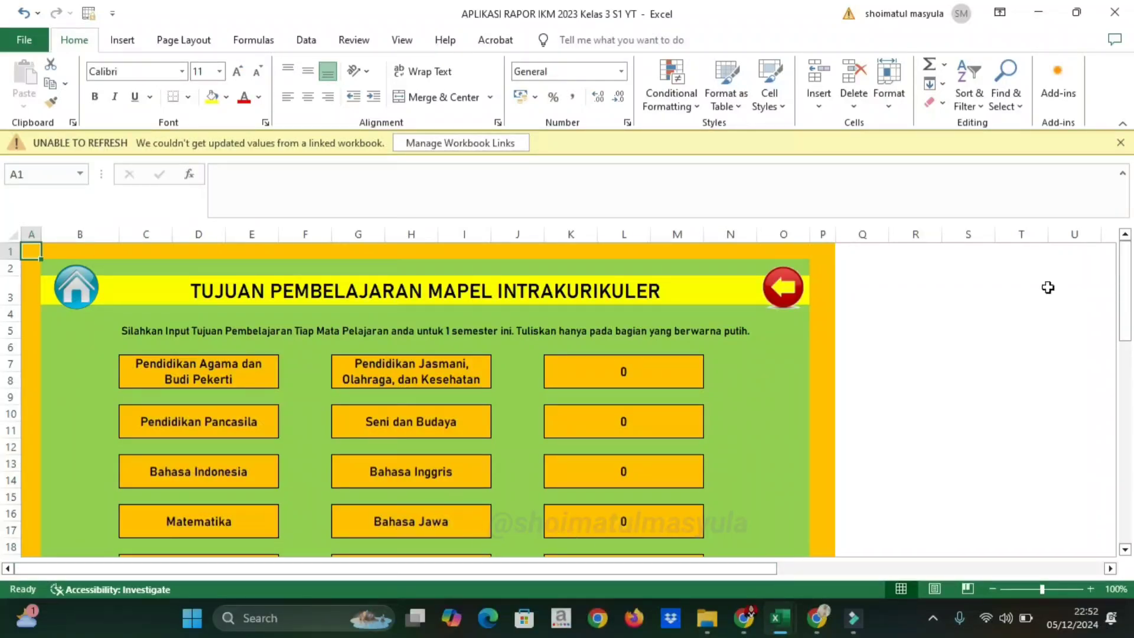
pyautogui.moveTo(1125, 283)
pyautogui.mouseDown()
pyautogui.moveTo(1127, 292)
pyautogui.moveTo(1130, 279)
pyautogui.mouseUp()
pyautogui.click(79, 291)
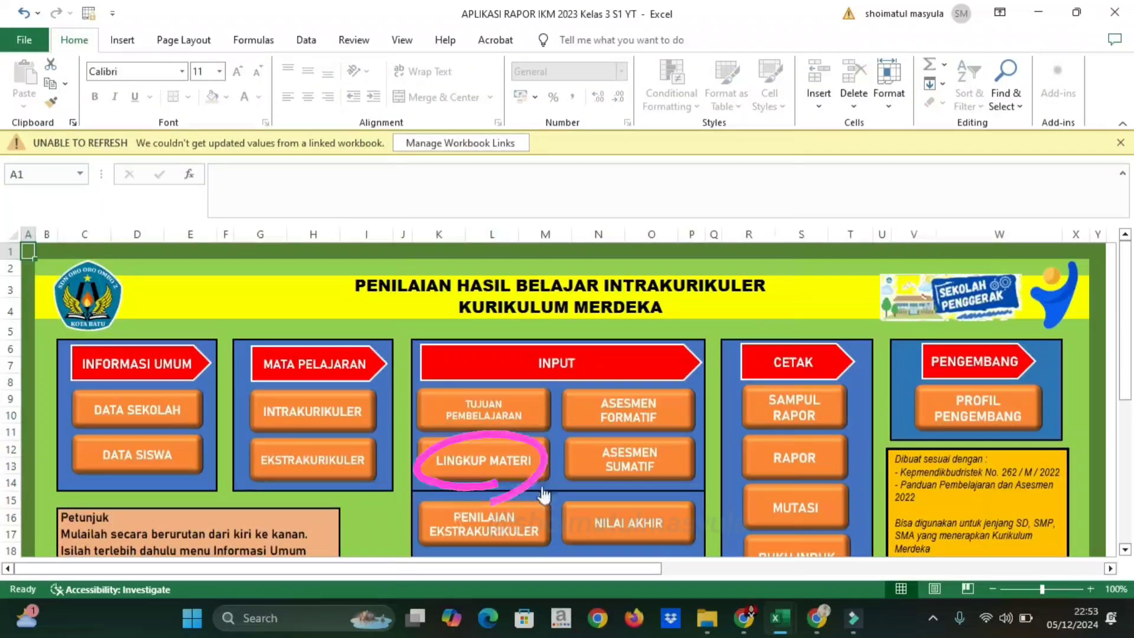
# Review the Lingkup Materi entries for Pendidikan Agama dan Budi Pekerti and Bahasa Indonesia, and return to the main menu sheet
pyautogui.click(522, 457)
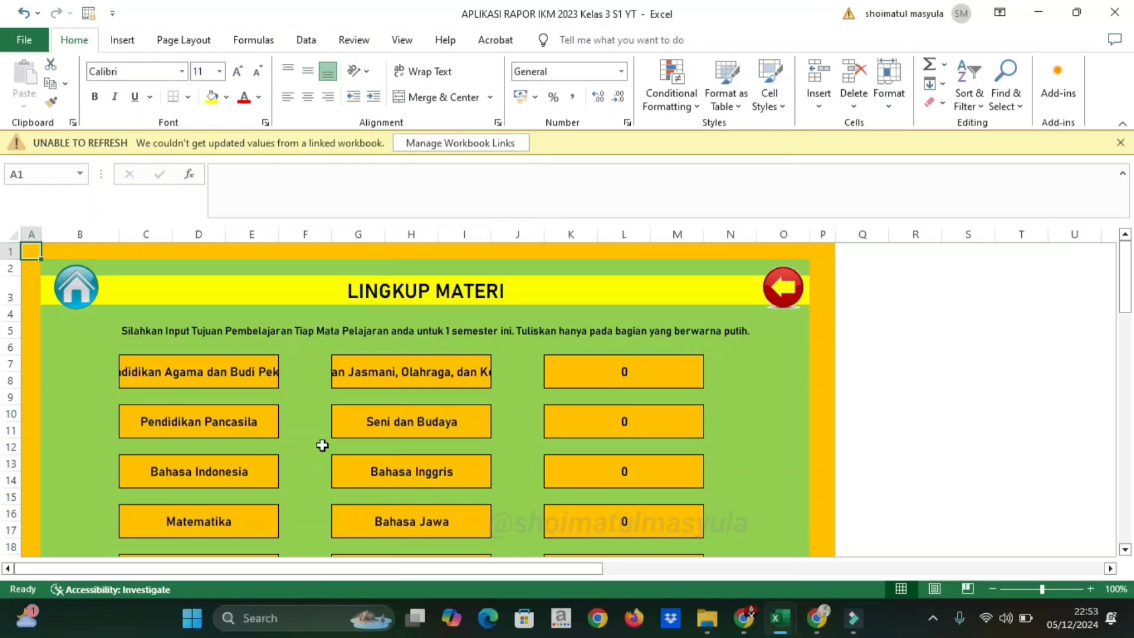
pyautogui.click(243, 370)
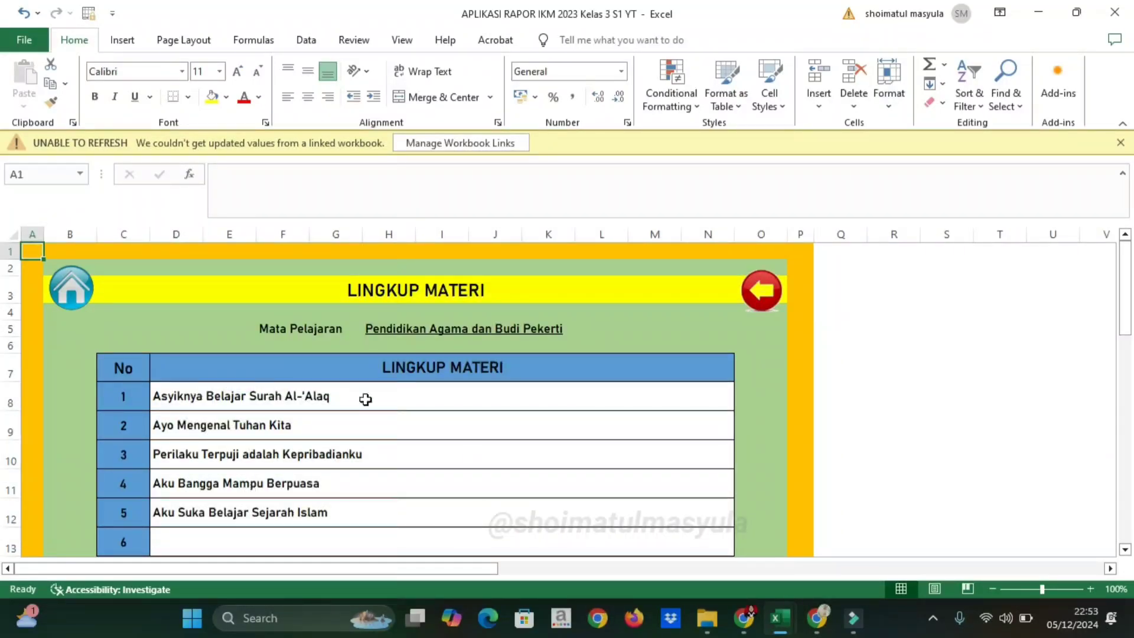
pyautogui.click(81, 295)
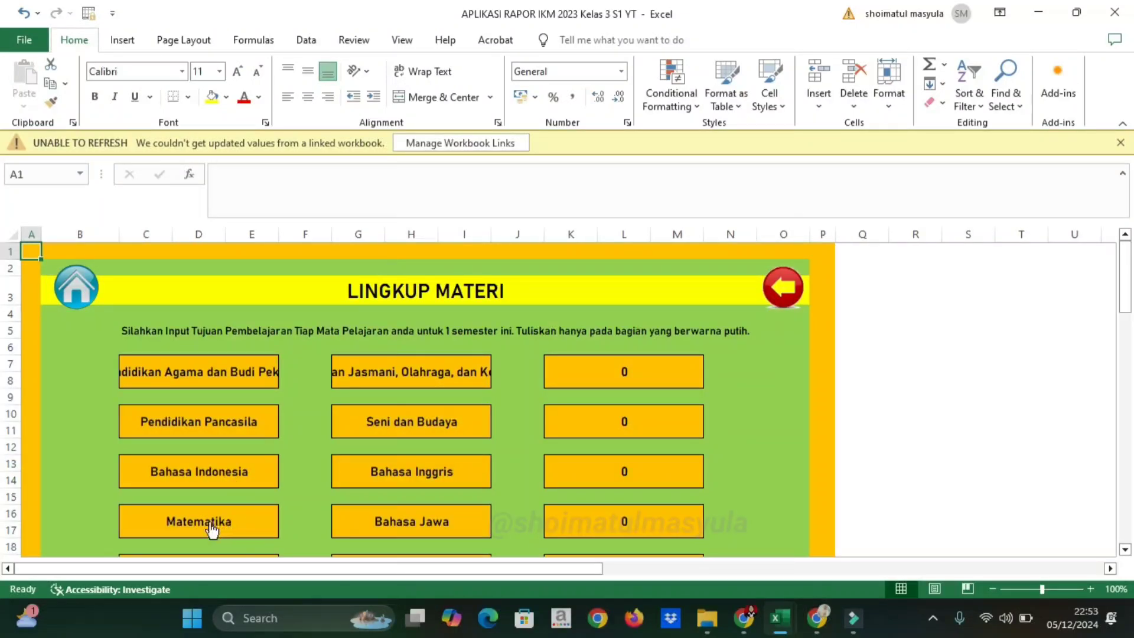
pyautogui.click(206, 477)
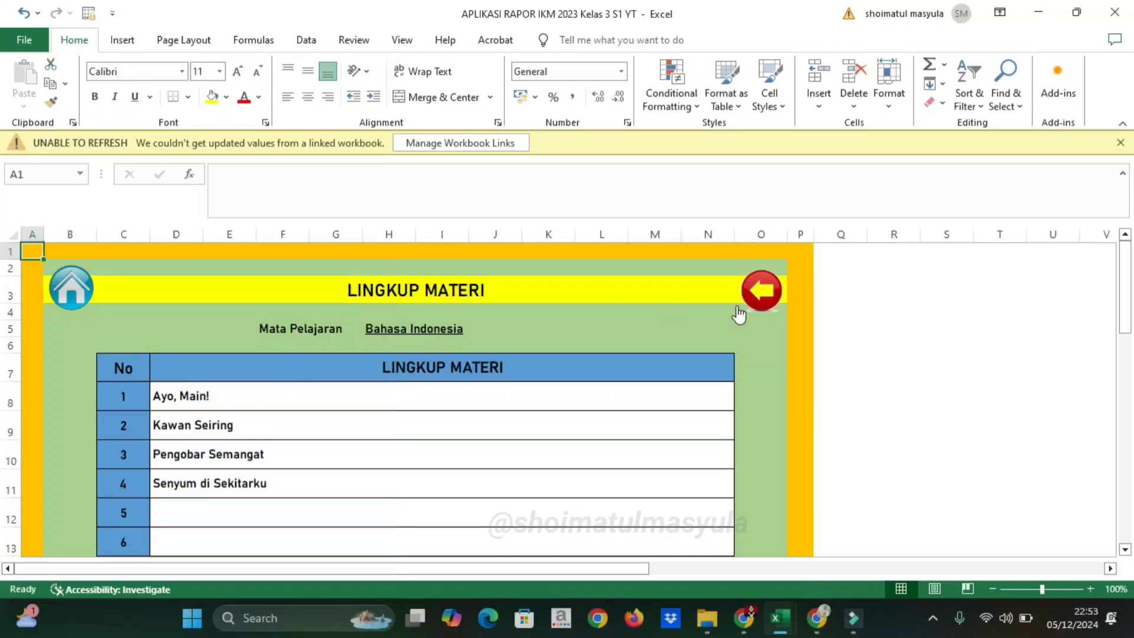
pyautogui.click(92, 292)
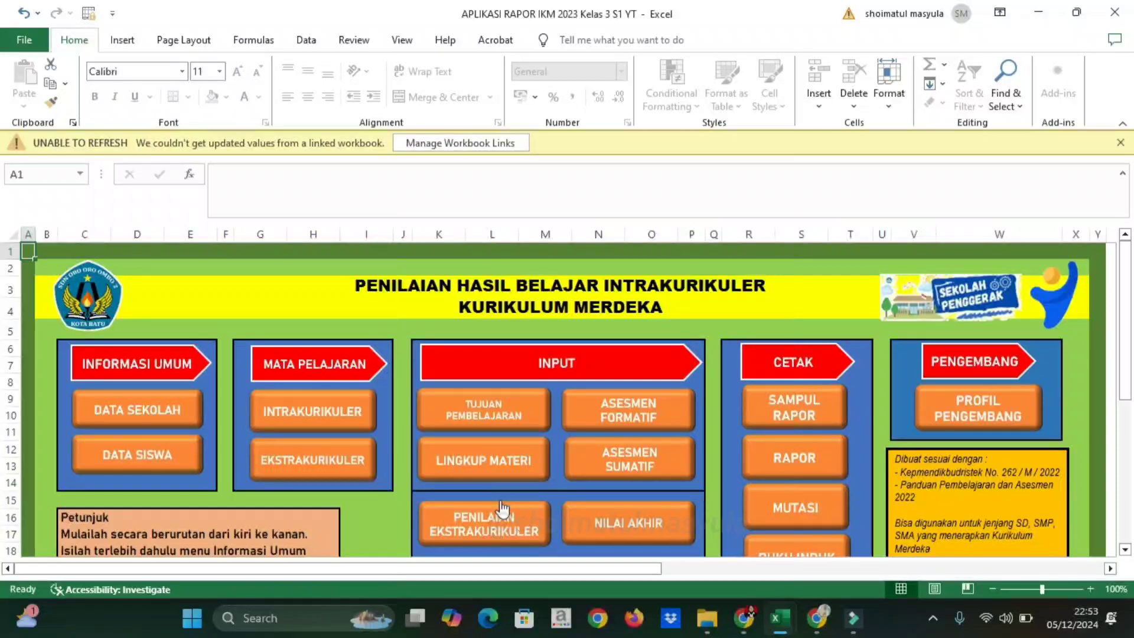
# Open the Penilaian Ekstrakurikuler sheet and read the sample description attached to the Klik Untuk Contoh Deskripsi cell
pyautogui.click(465, 537)
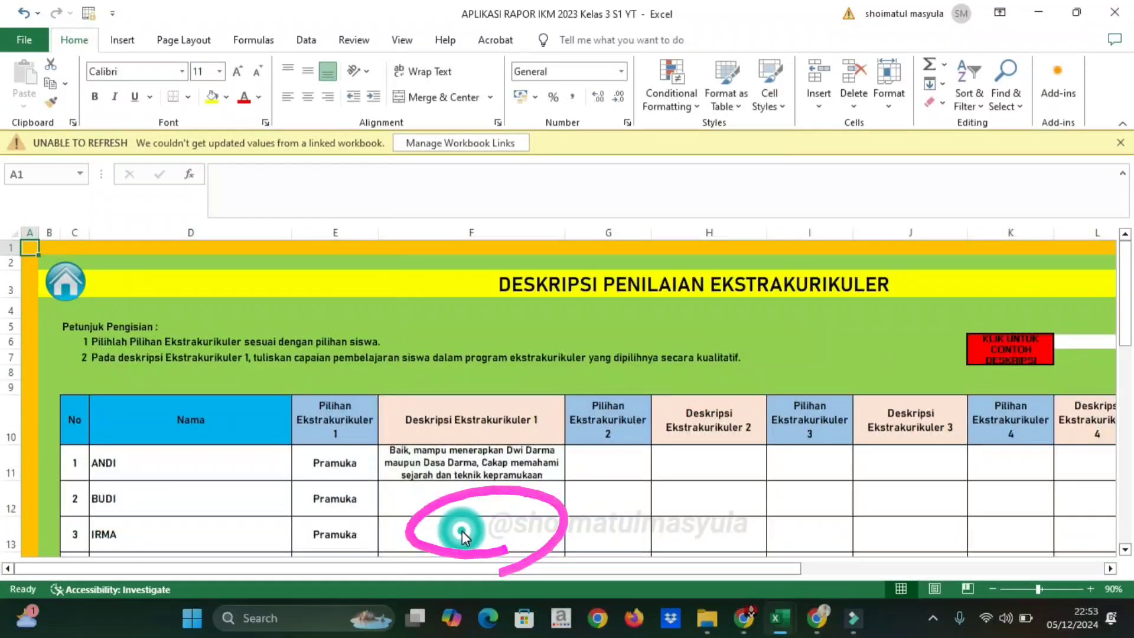
pyautogui.moveTo(1128, 281)
pyautogui.mouseDown()
pyautogui.moveTo(1129, 313)
pyautogui.moveTo(1129, 295)
pyautogui.mouseUp()
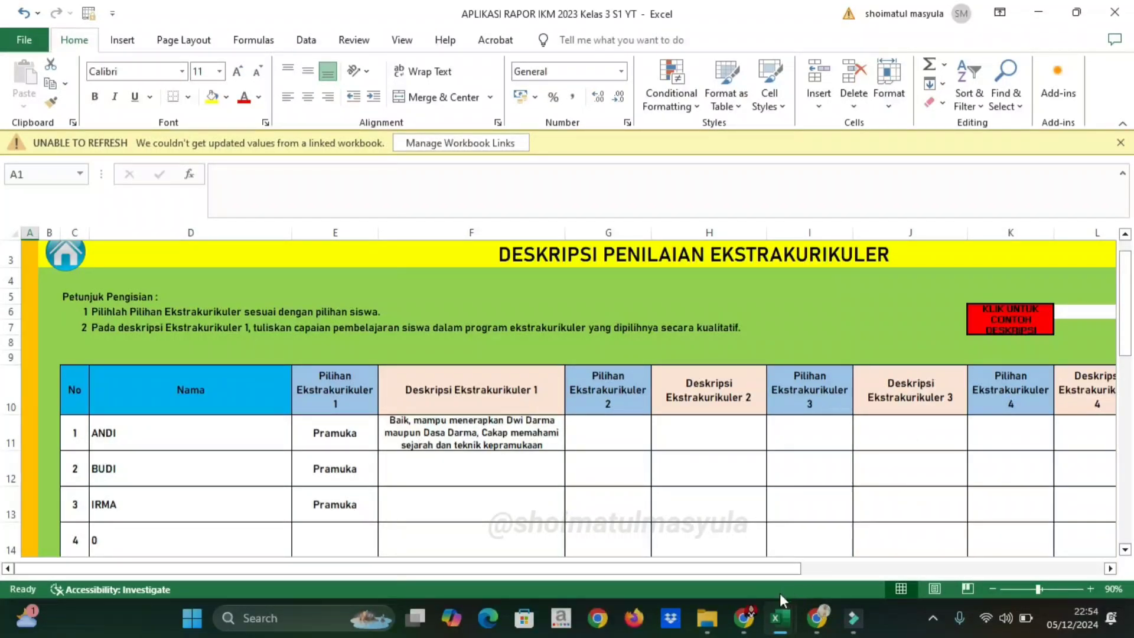
pyautogui.moveTo(767, 572); pyautogui.dragTo(816, 572)
pyautogui.moveTo(998, 320)
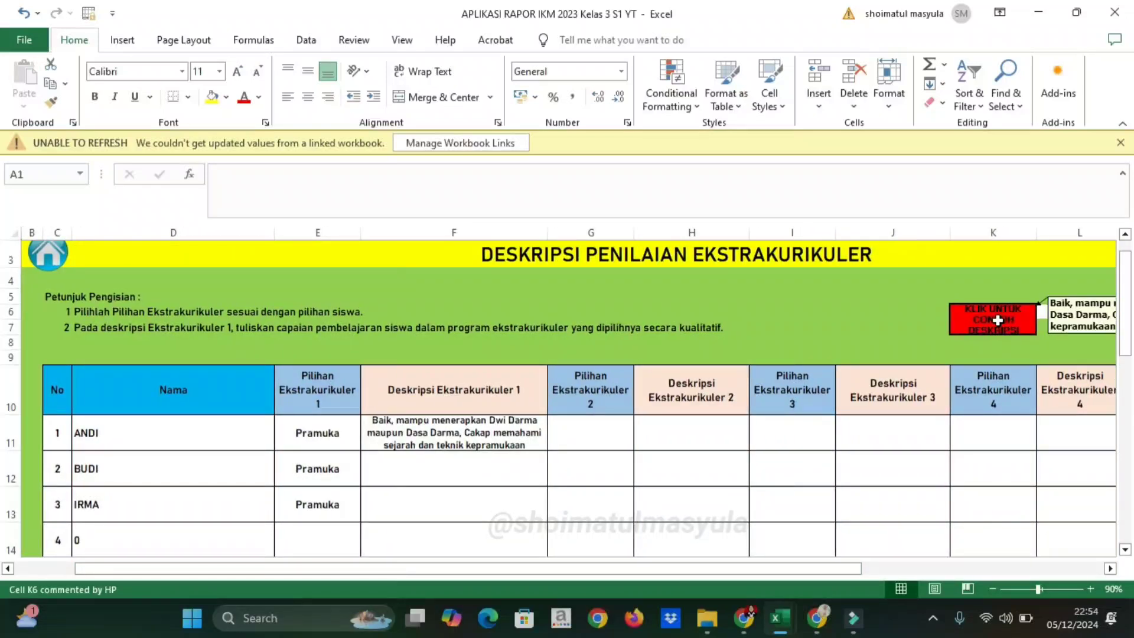
pyautogui.moveTo(785, 572); pyautogui.dragTo(958, 572)
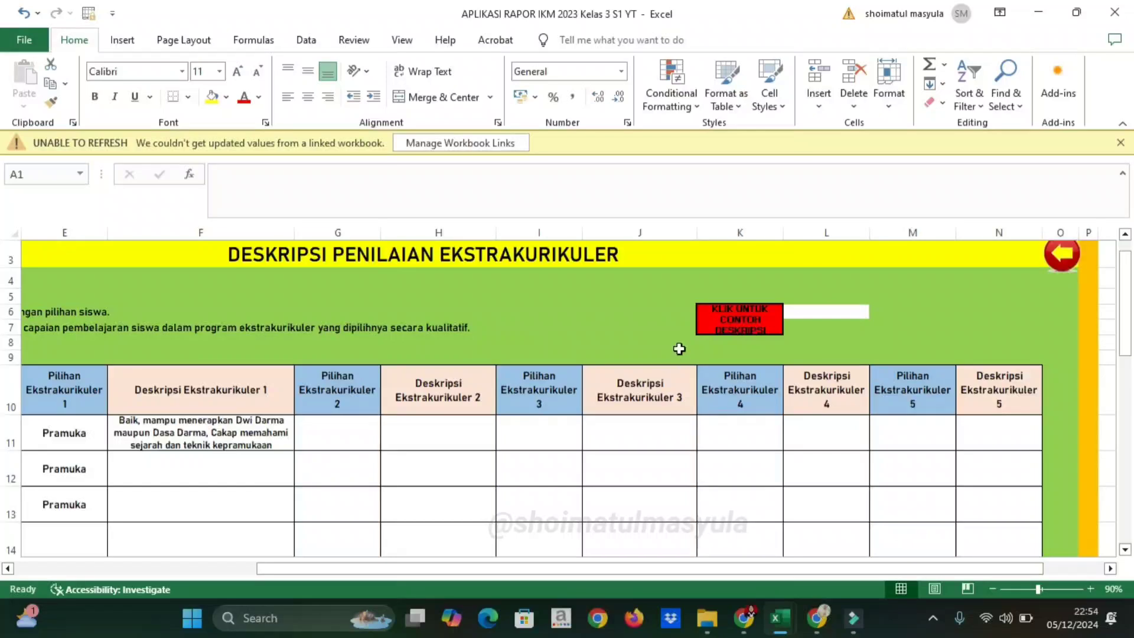
pyautogui.moveTo(731, 326)
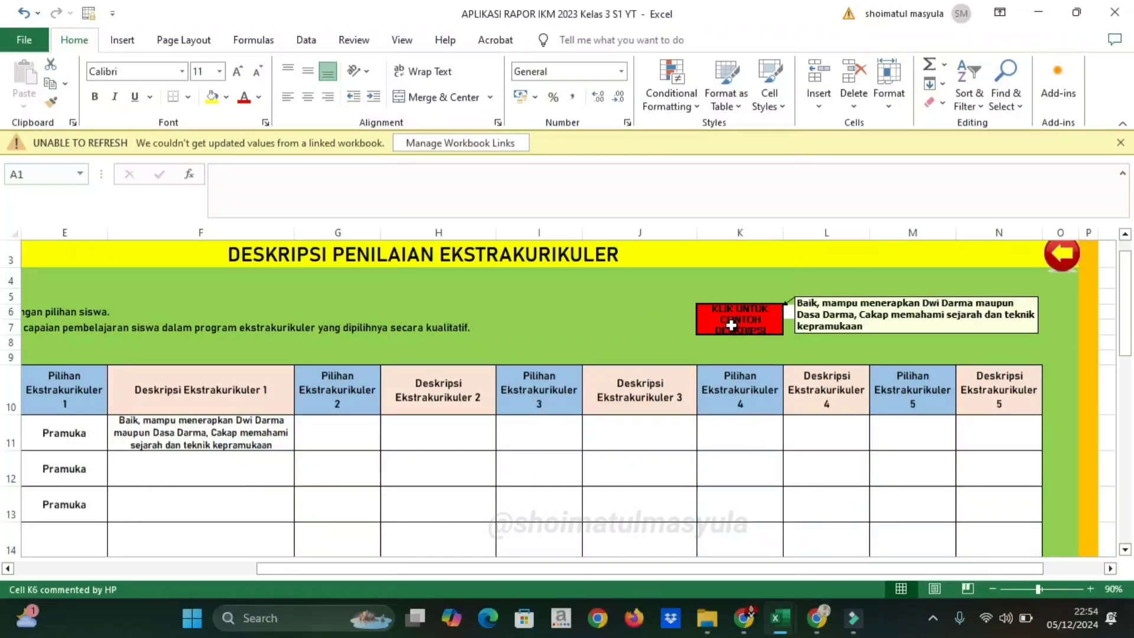
pyautogui.moveTo(796, 572); pyautogui.dragTo(732, 572)
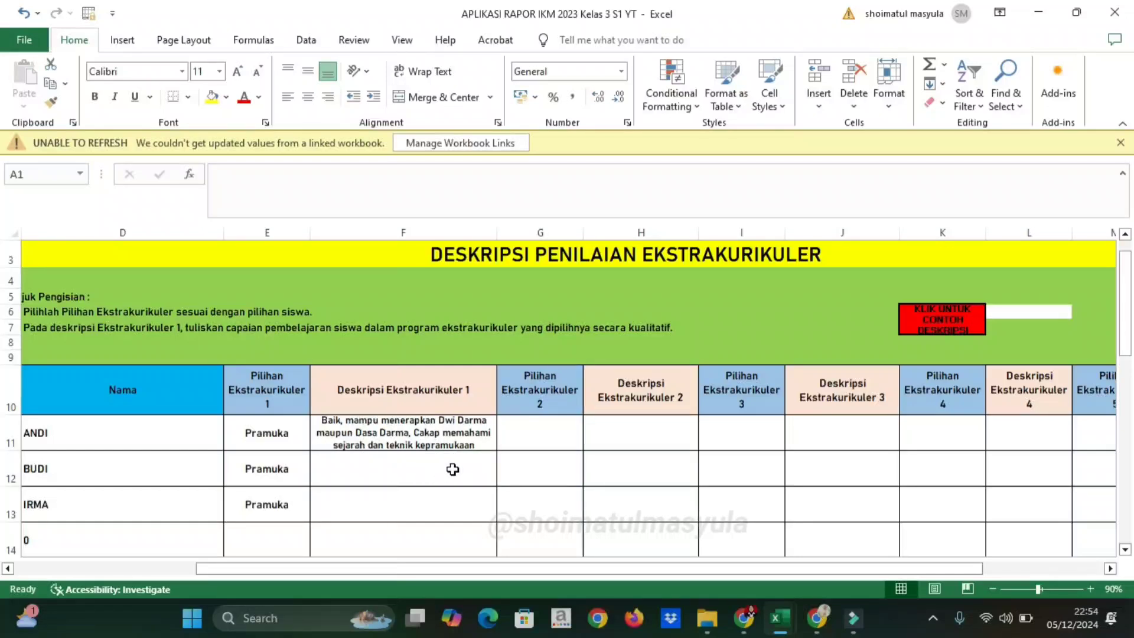
# Copy the first student's Deskripsi Ekstrakurikuler 1 text down to the second and third students
pyautogui.click(434, 433)
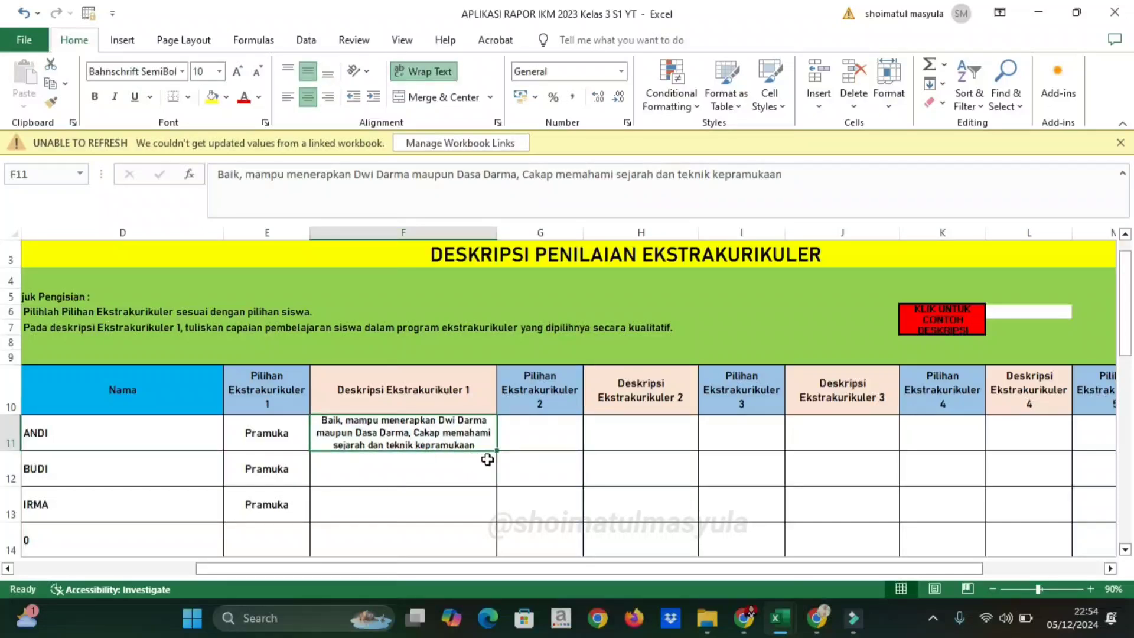
pyautogui.moveTo(499, 451); pyautogui.dragTo(498, 517)
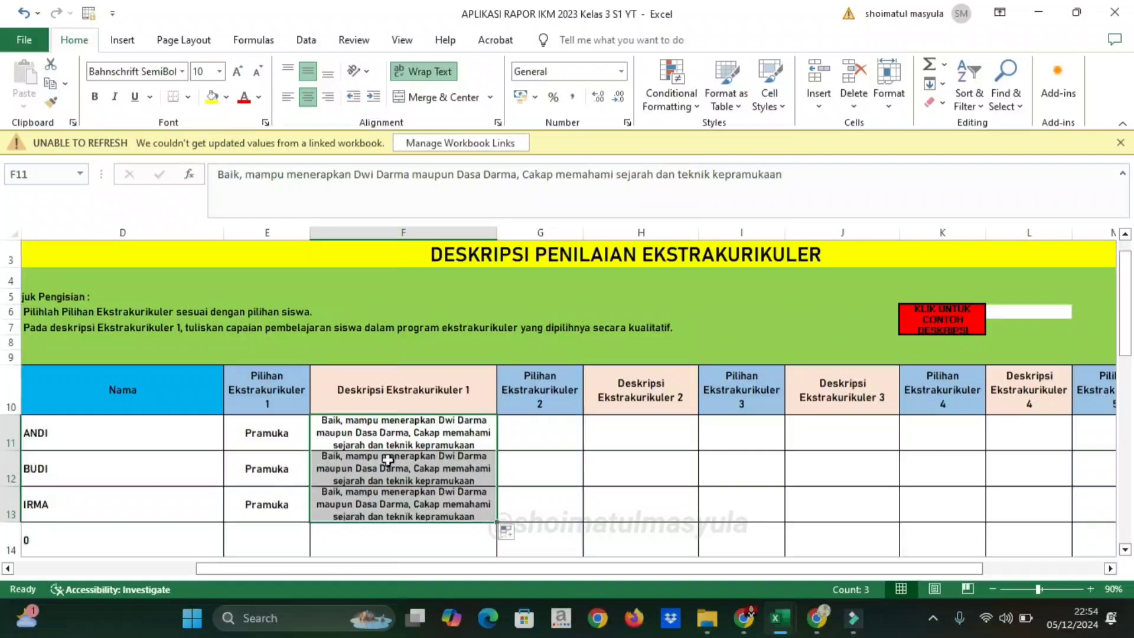
pyautogui.click(395, 481)
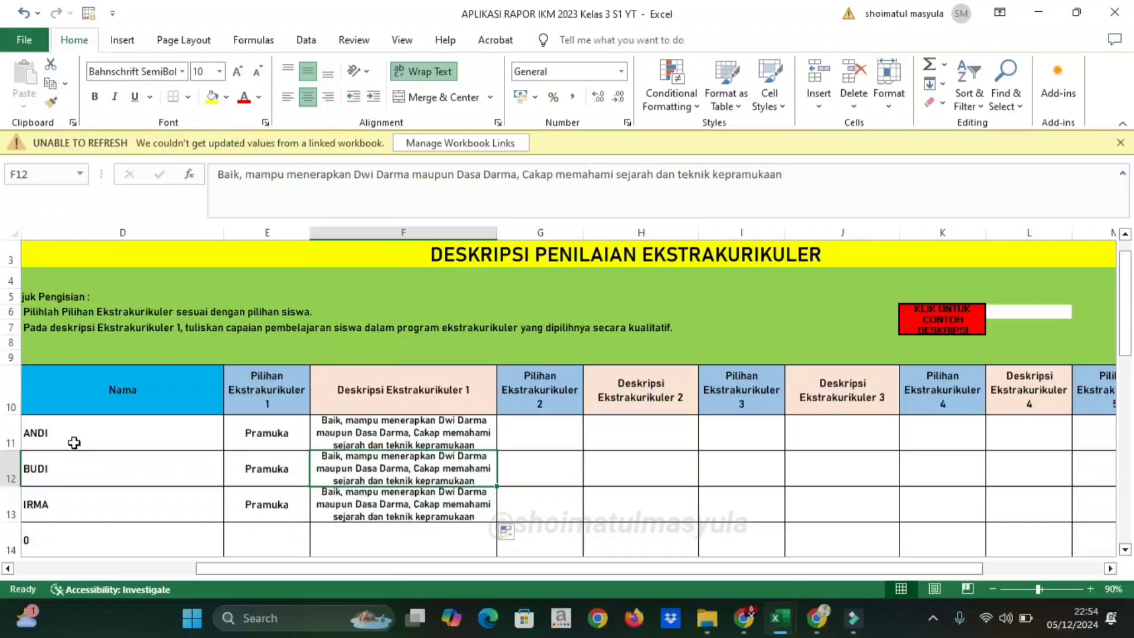
pyautogui.click(420, 432)
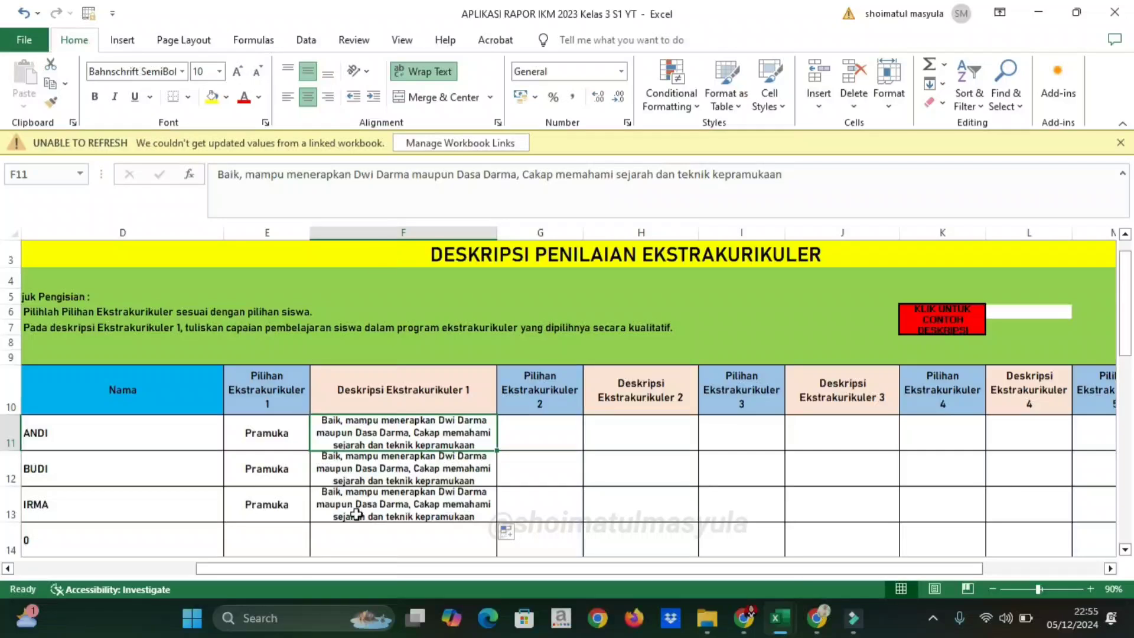
# Replace the opening word of the second student's Deskripsi Ekstrakurikuler 1 with "Sangat Baik"
pyautogui.click(399, 458)
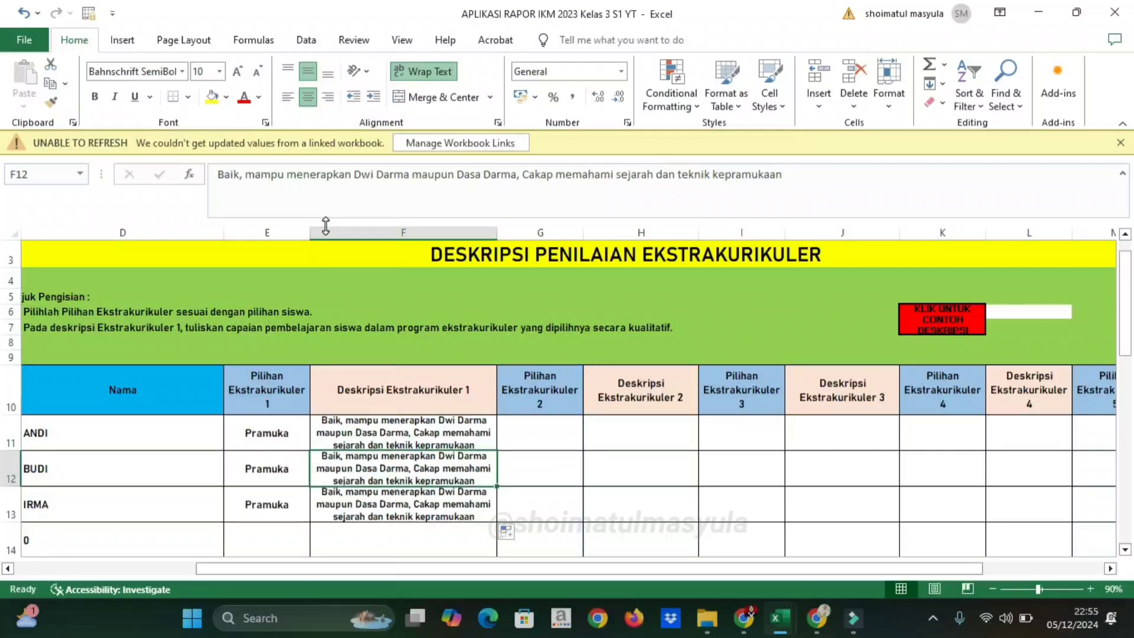
pyautogui.click(240, 174)
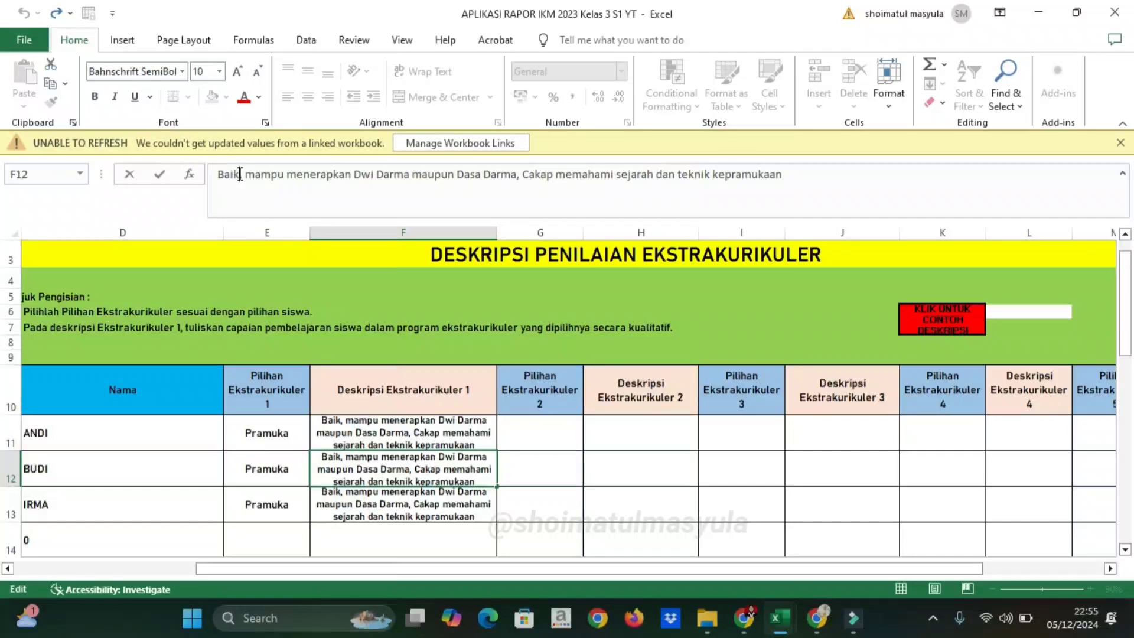
pyautogui.press('BackSpace')
pyautogui.press('BackSpace')
pyautogui.press('BackSpace')
pyautogui.press('BackSpace')
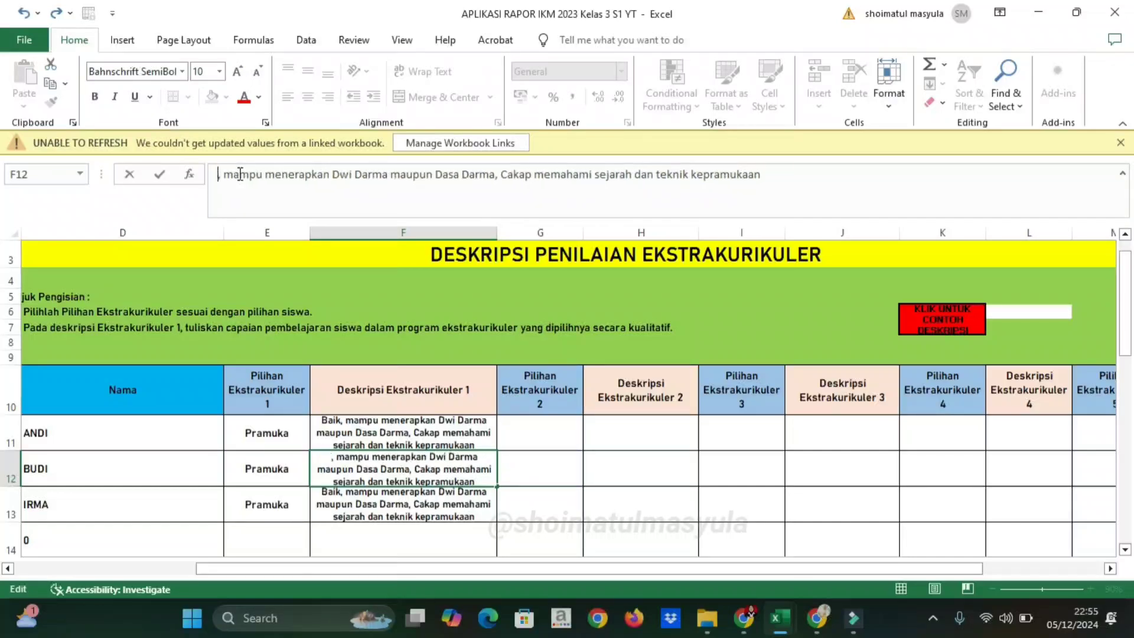
pyautogui.write('Sangat ')
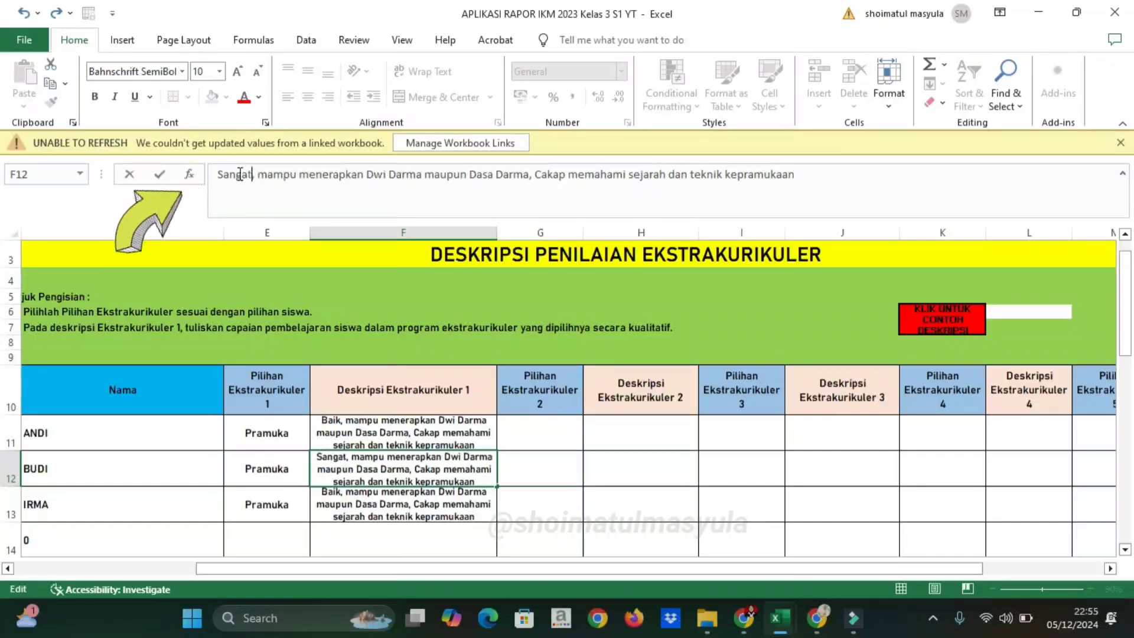
pyautogui.write('Baik')
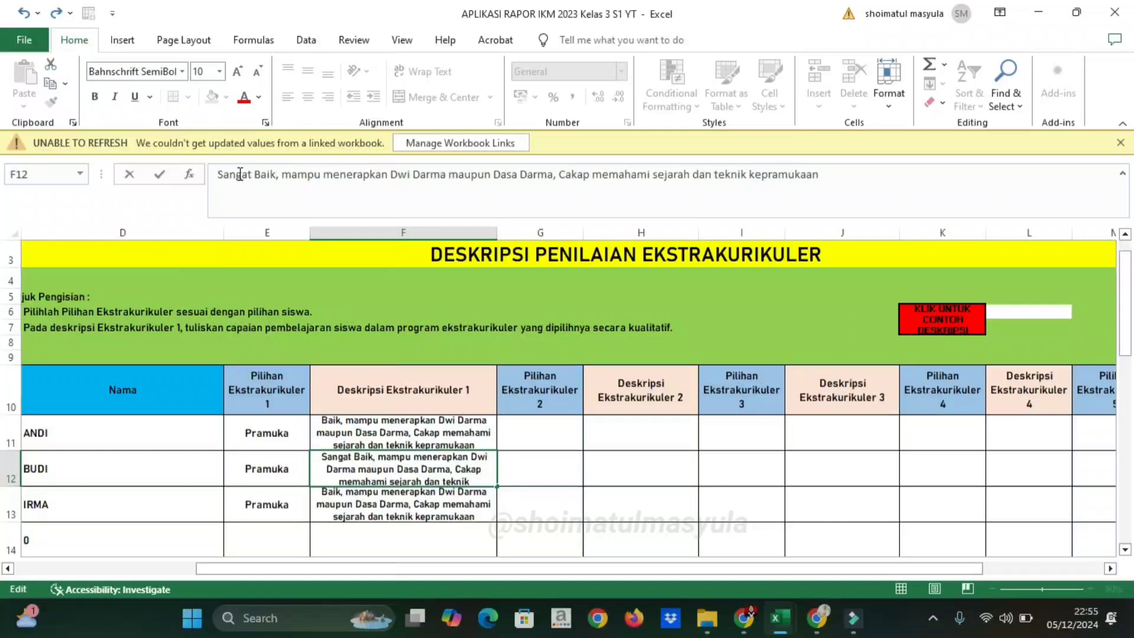
pyautogui.press('Return')
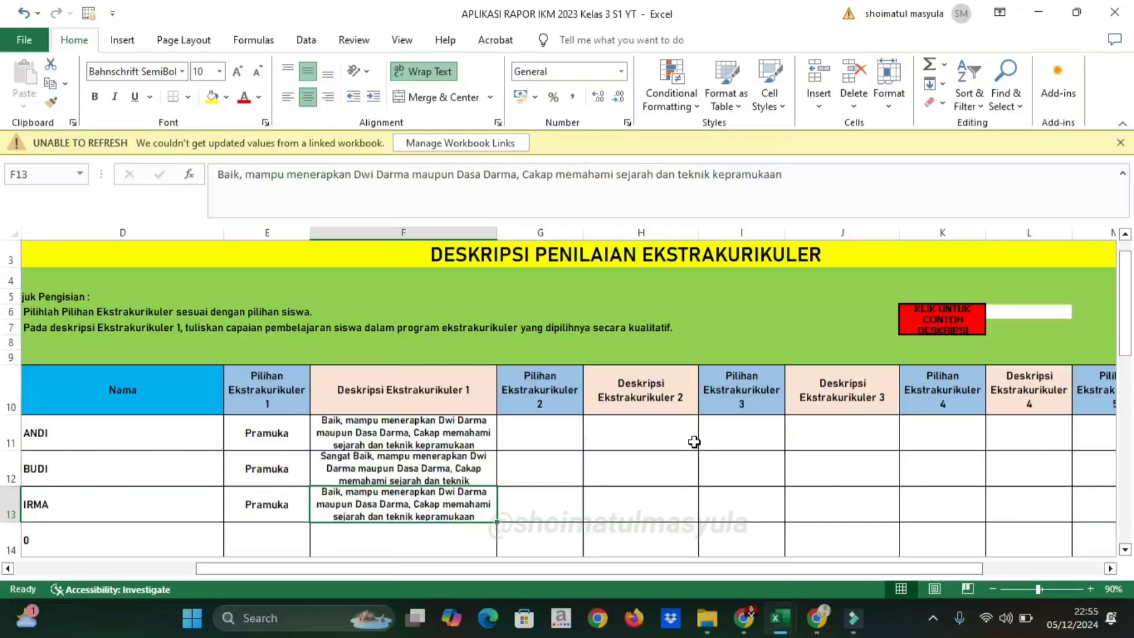
# Choose Bola Voli as the first student's Pilihan Ekstrakurikuler 2
pyautogui.click(548, 432)
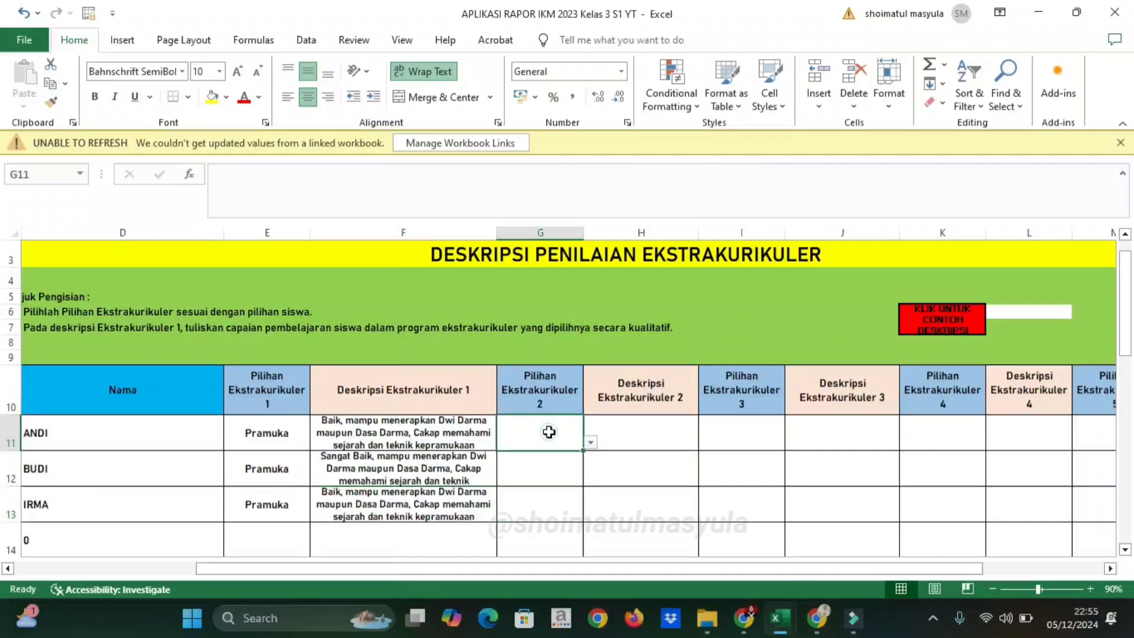
pyautogui.click(591, 442)
pyautogui.click(591, 488)
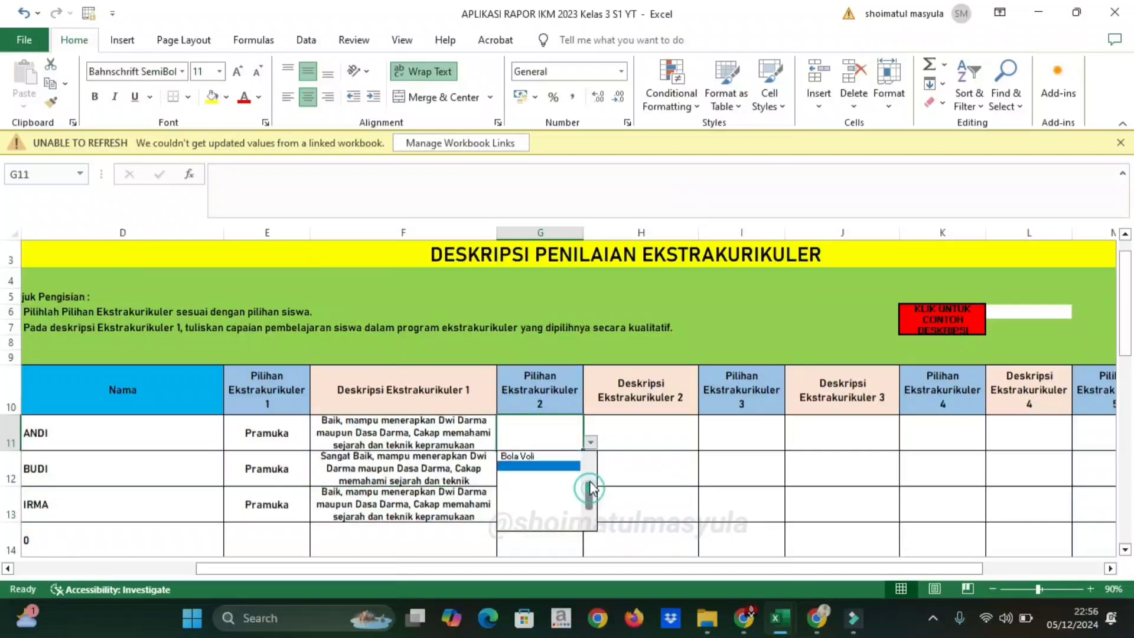
pyautogui.moveTo(591, 488); pyautogui.dragTo(588, 451)
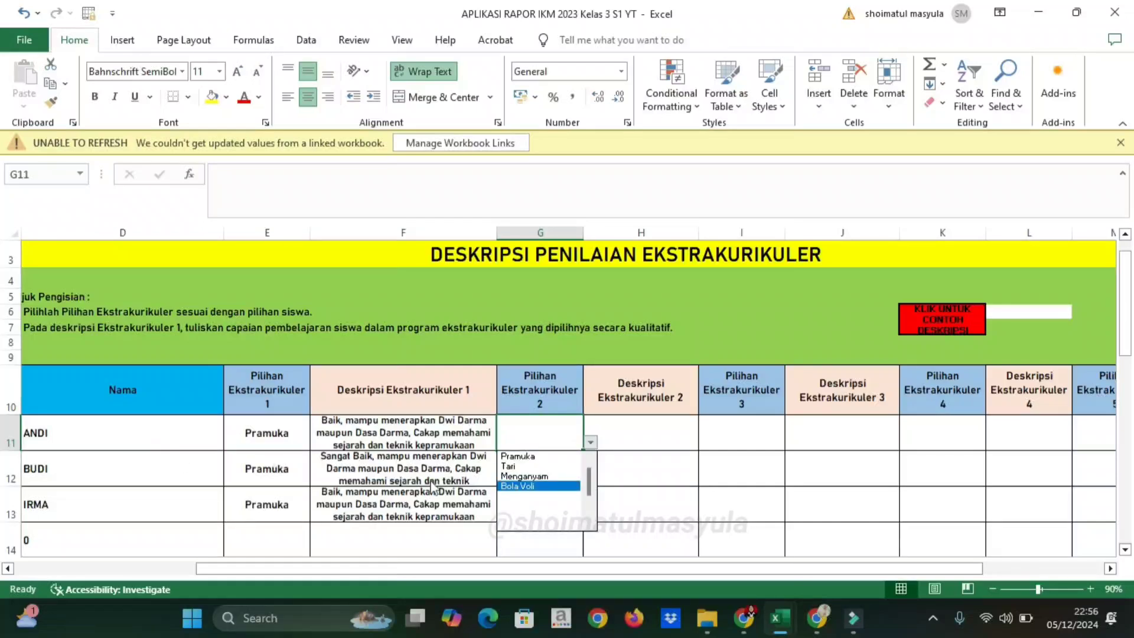
pyautogui.click(520, 486)
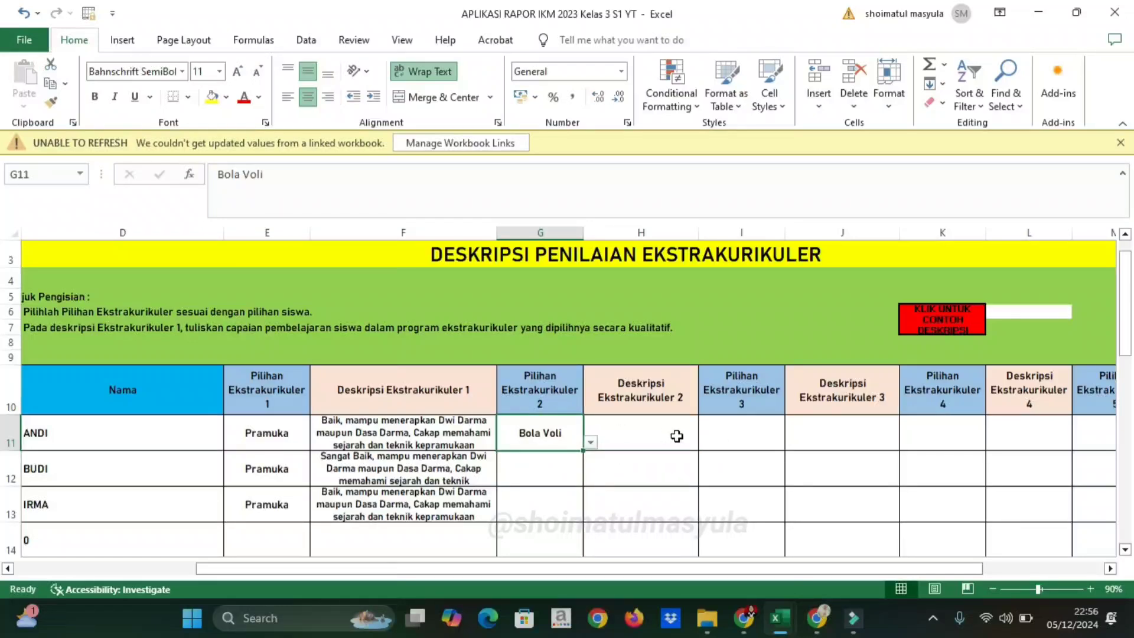
# Enter "Baik, mampu menguasai teknik dasar bola voli." as the first student's Deskripsi Ekstrakurikuler 2
pyautogui.click(676, 436)
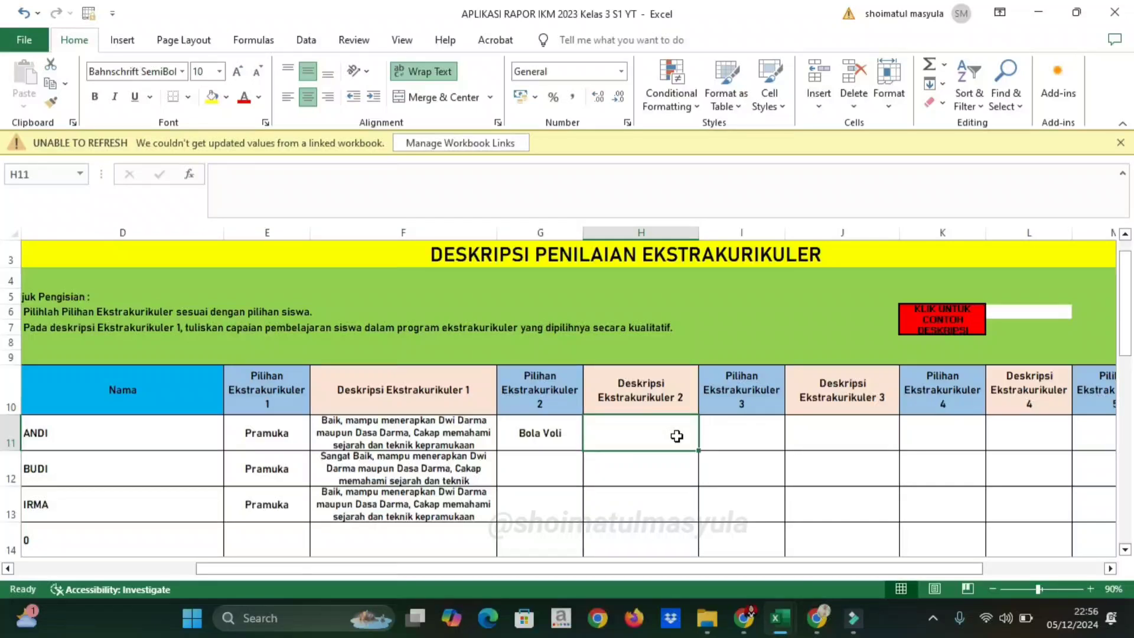
pyautogui.write('Ba')
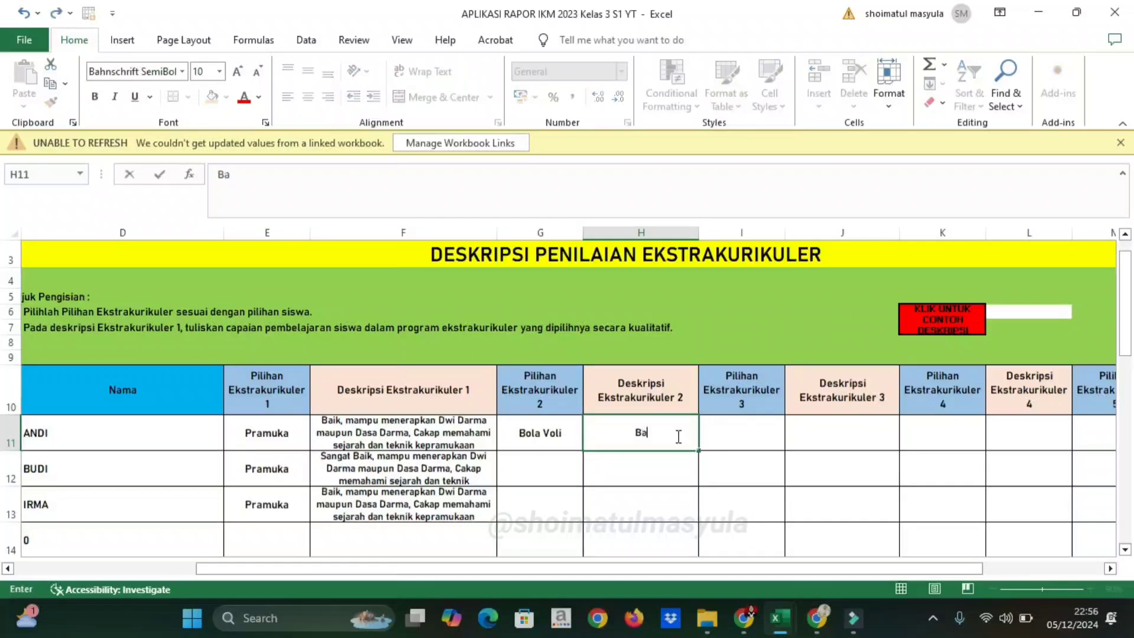
pyautogui.write('ik, mampu')
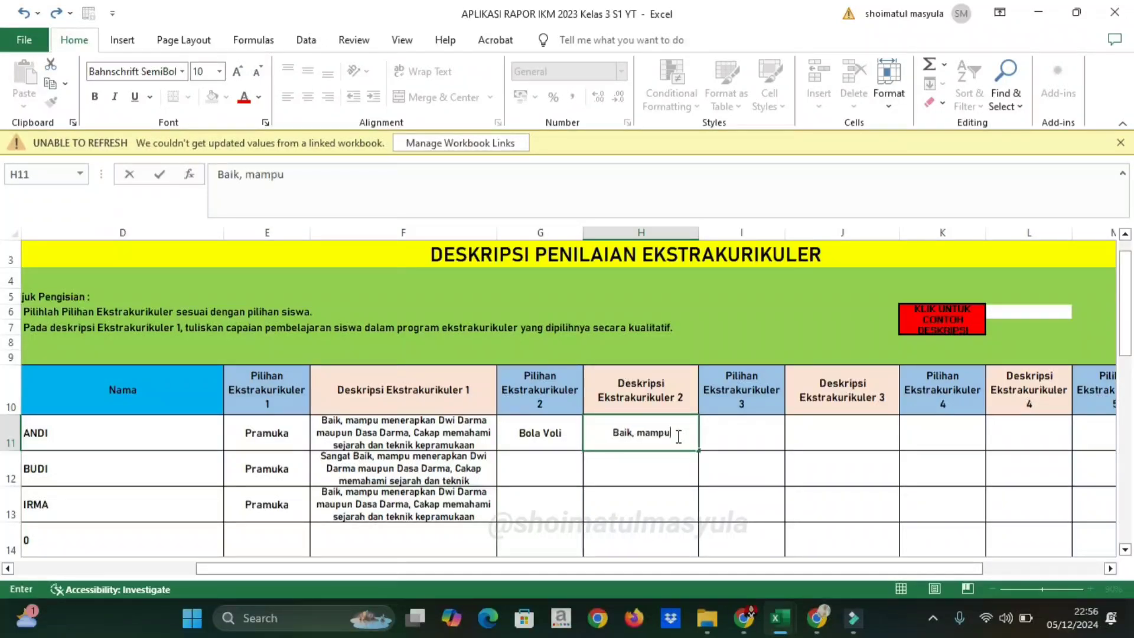
pyautogui.write(' menguasai ')
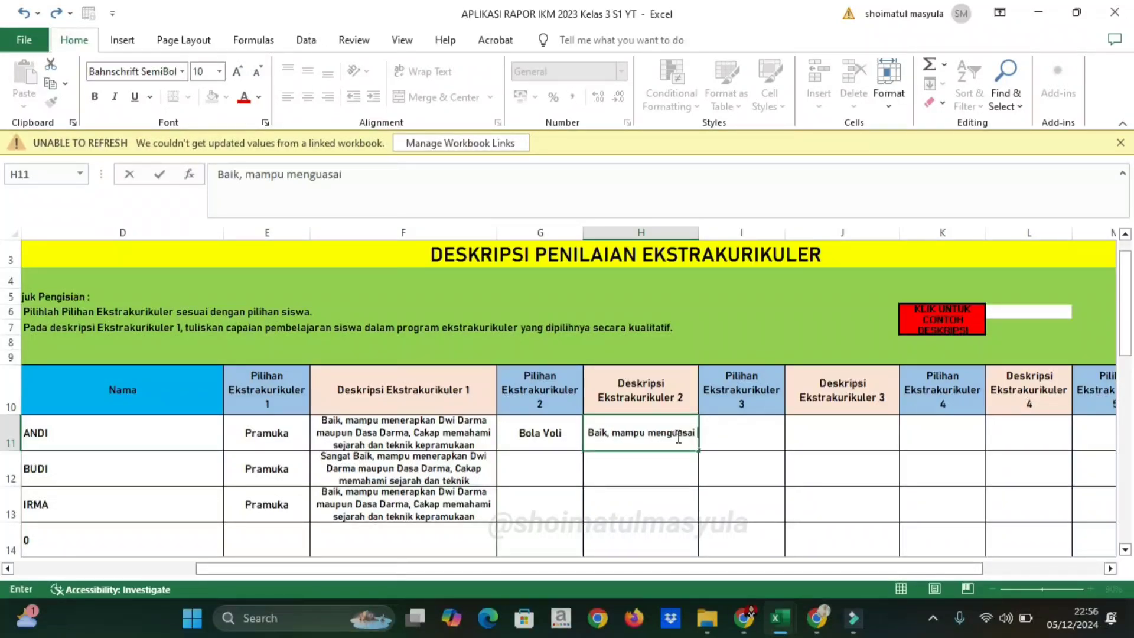
pyautogui.write('teknik da')
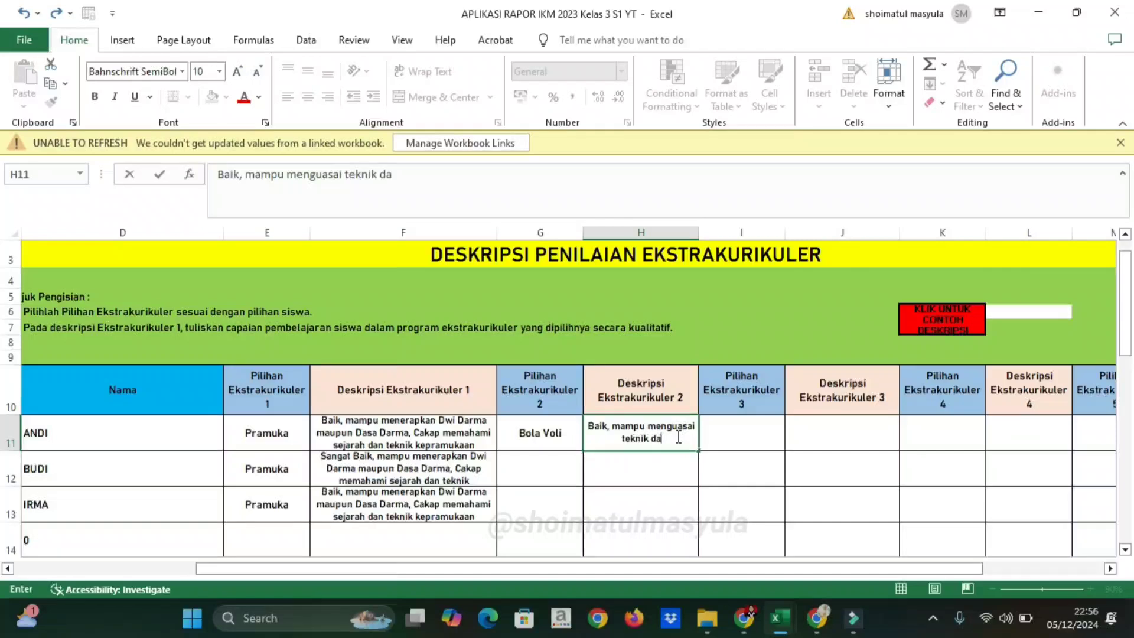
pyautogui.write('sar bola')
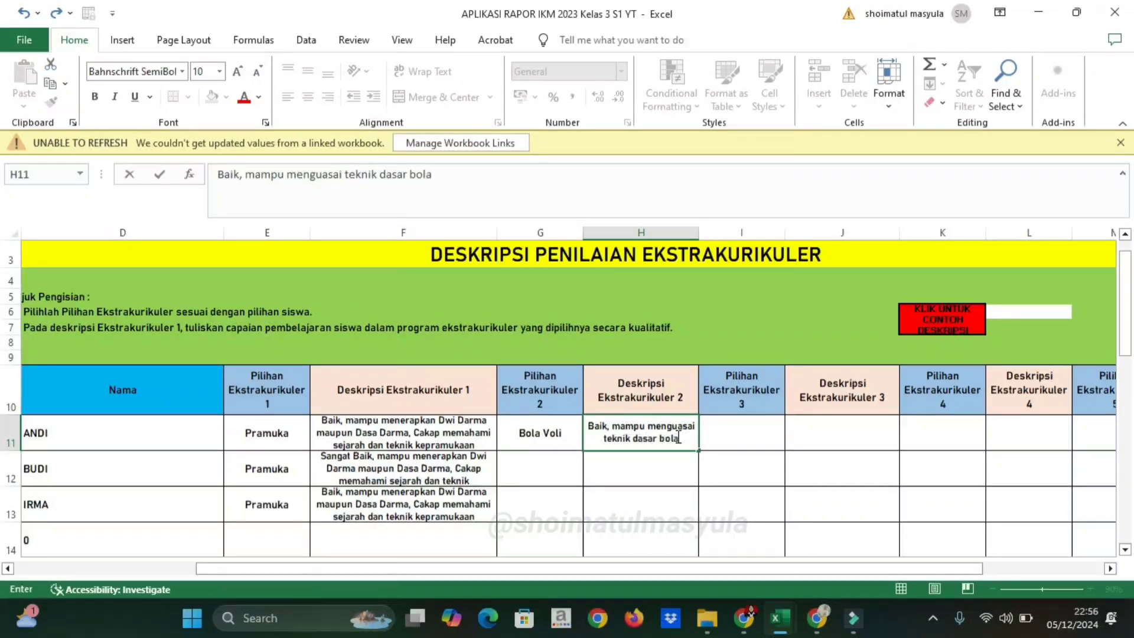
pyautogui.write(' voli.')
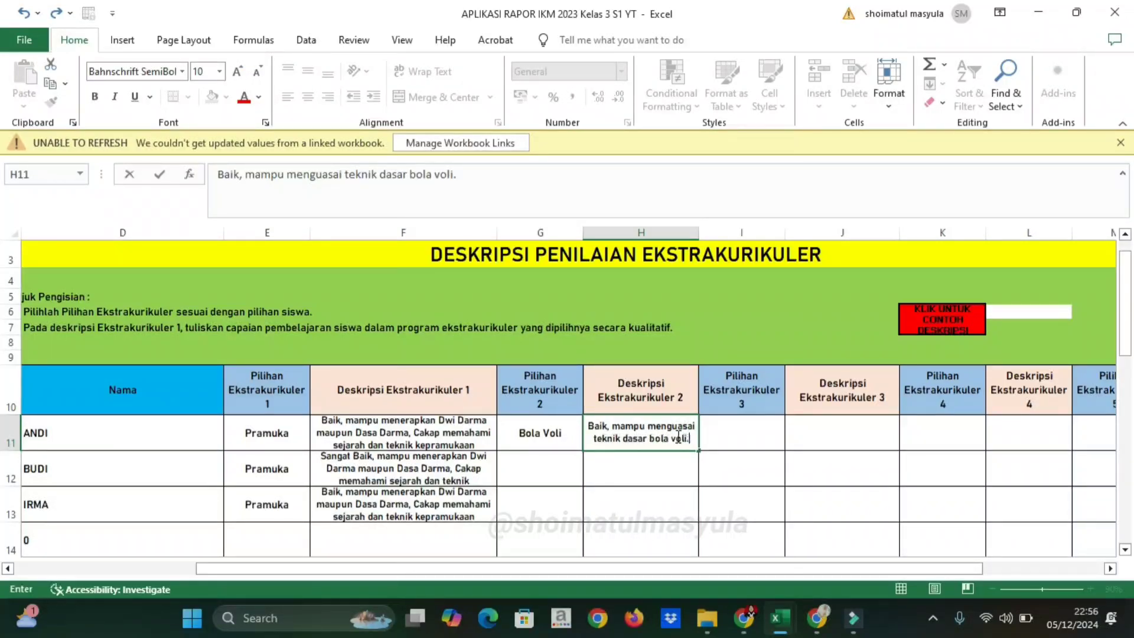
pyautogui.click(700, 479)
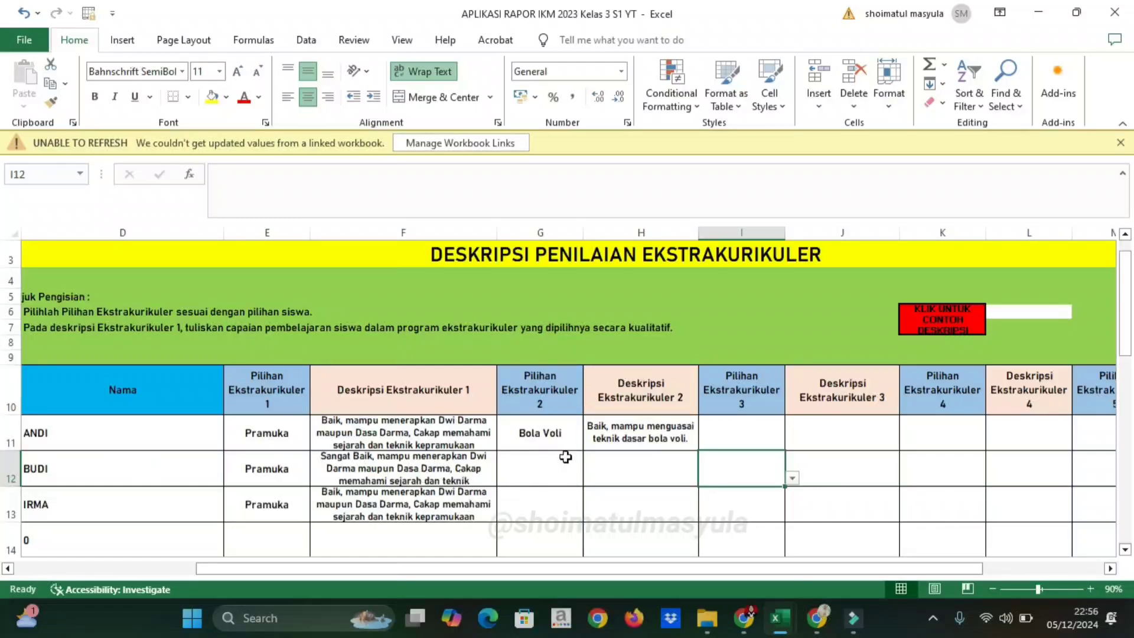
# Choose Menganyam as the second student's Pilihan Ekstrakurikuler 2
pyautogui.click(549, 469)
pyautogui.click(591, 479)
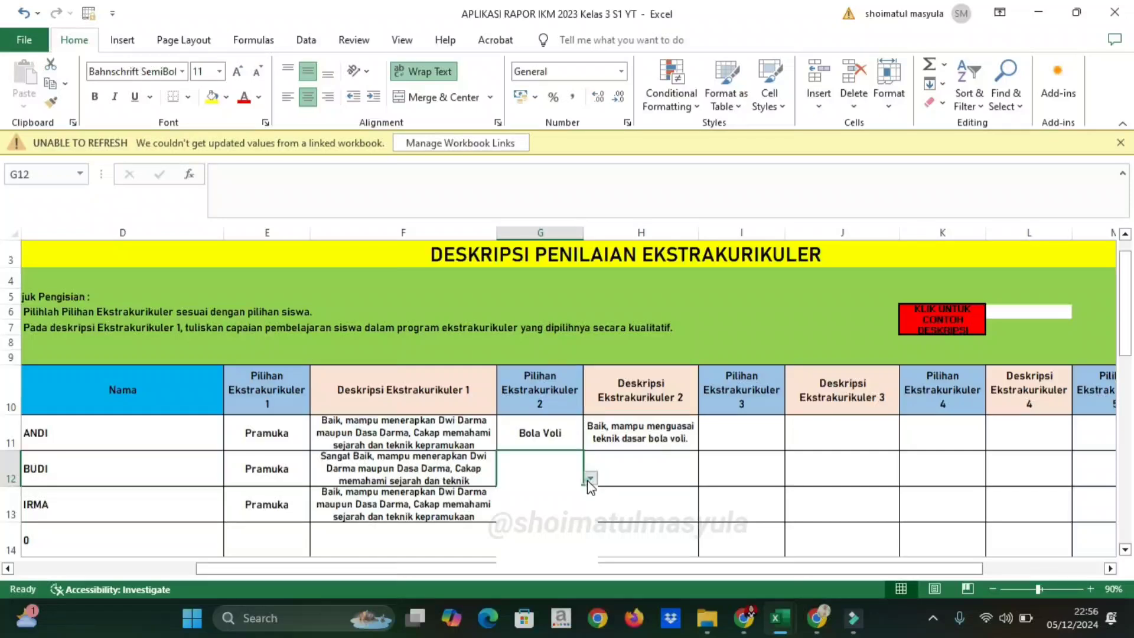
pyautogui.moveTo(590, 534); pyautogui.dragTo(597, 477)
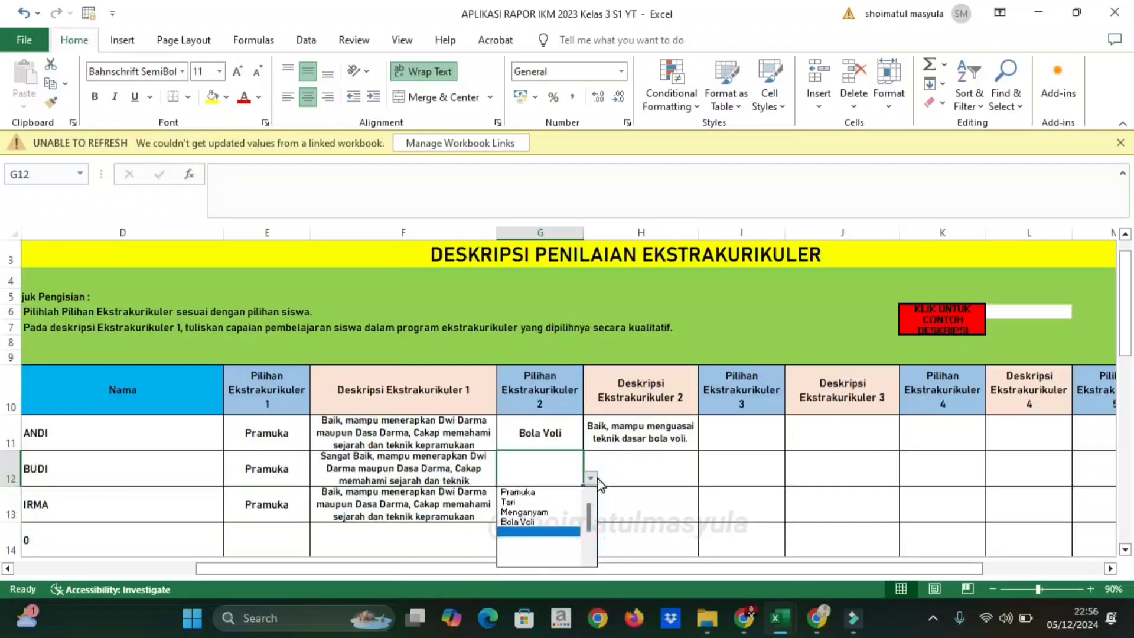
pyautogui.click(533, 512)
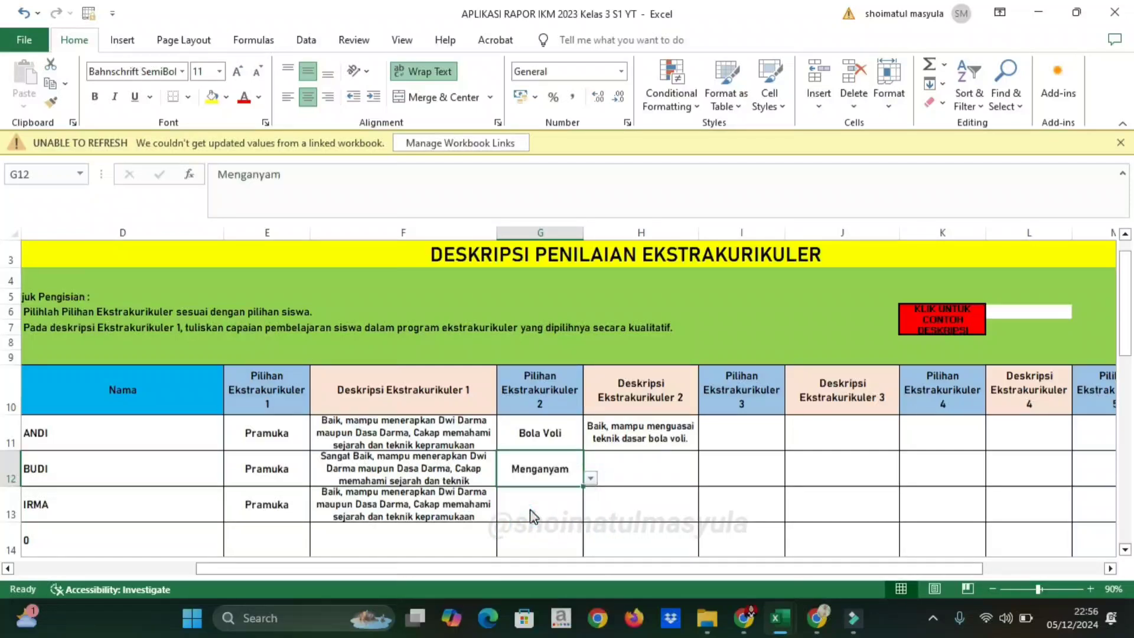
pyautogui.click(641, 457)
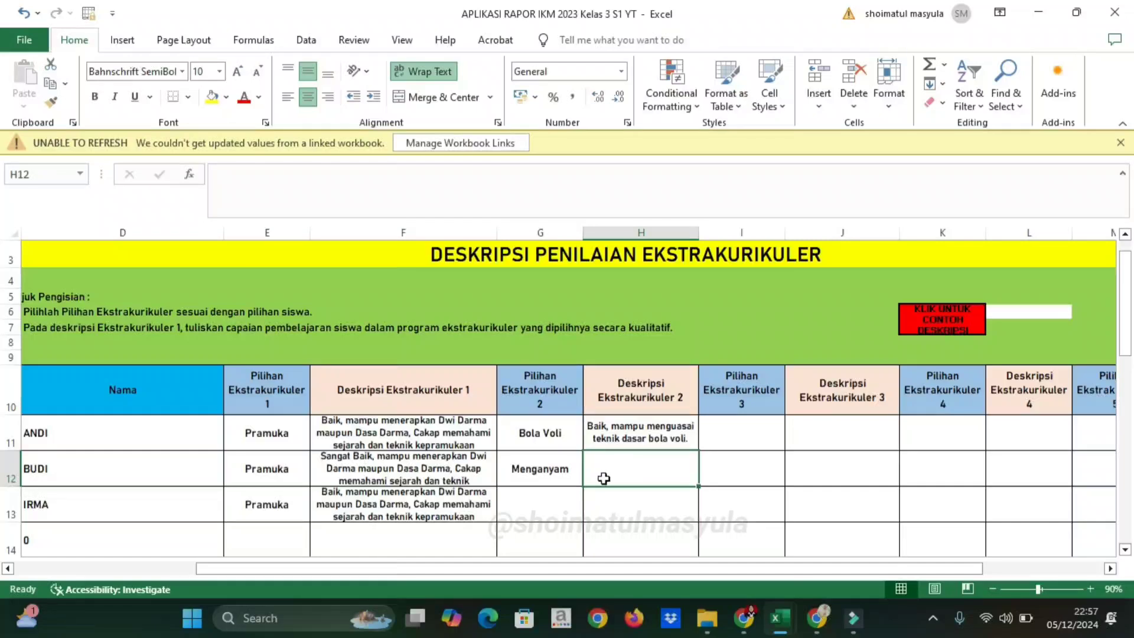
pyautogui.click(544, 511)
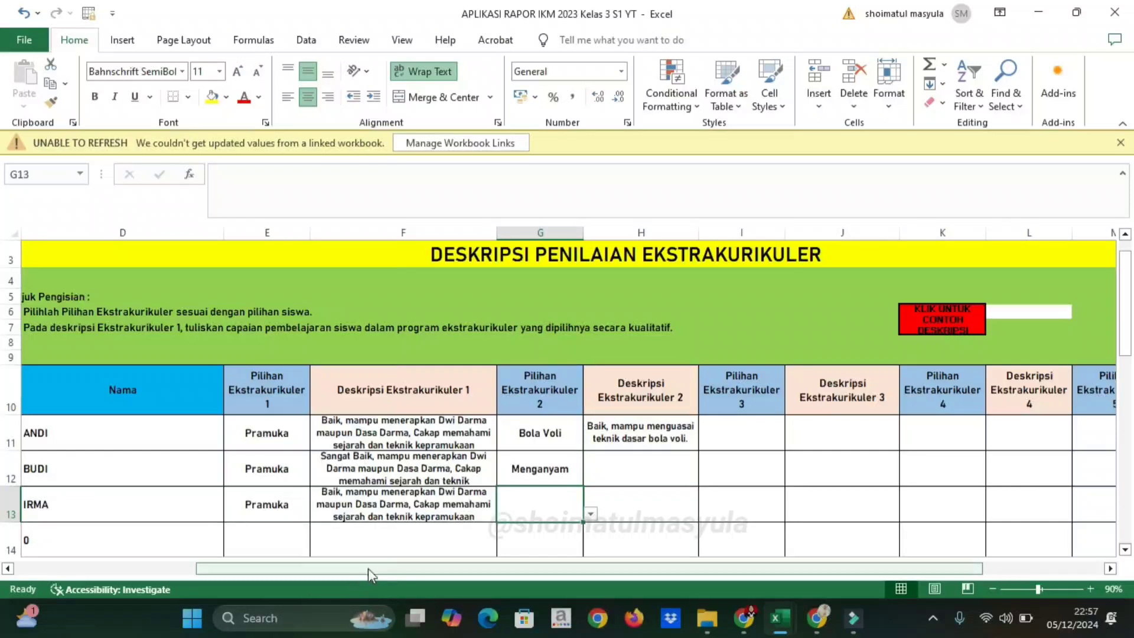
# Return to the home menu, open the Asesmen Formatif sheet for Pendidikan Agama dan Budi Pekerti and read its filling instructions
pyautogui.moveTo(372, 572); pyautogui.dragTo(242, 574)
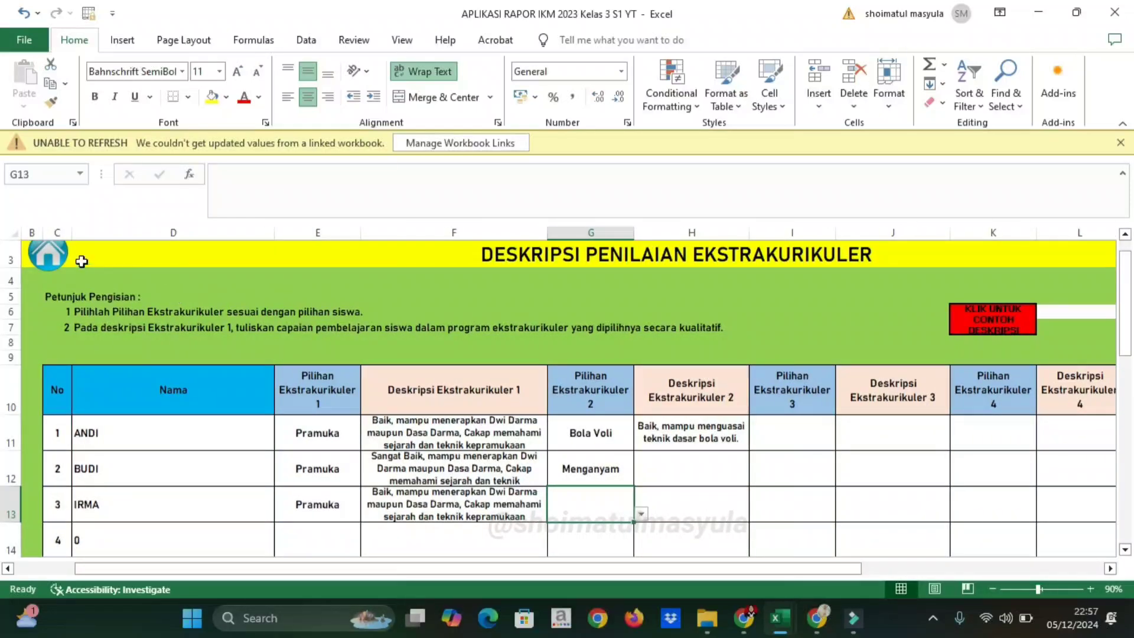
pyautogui.click(51, 258)
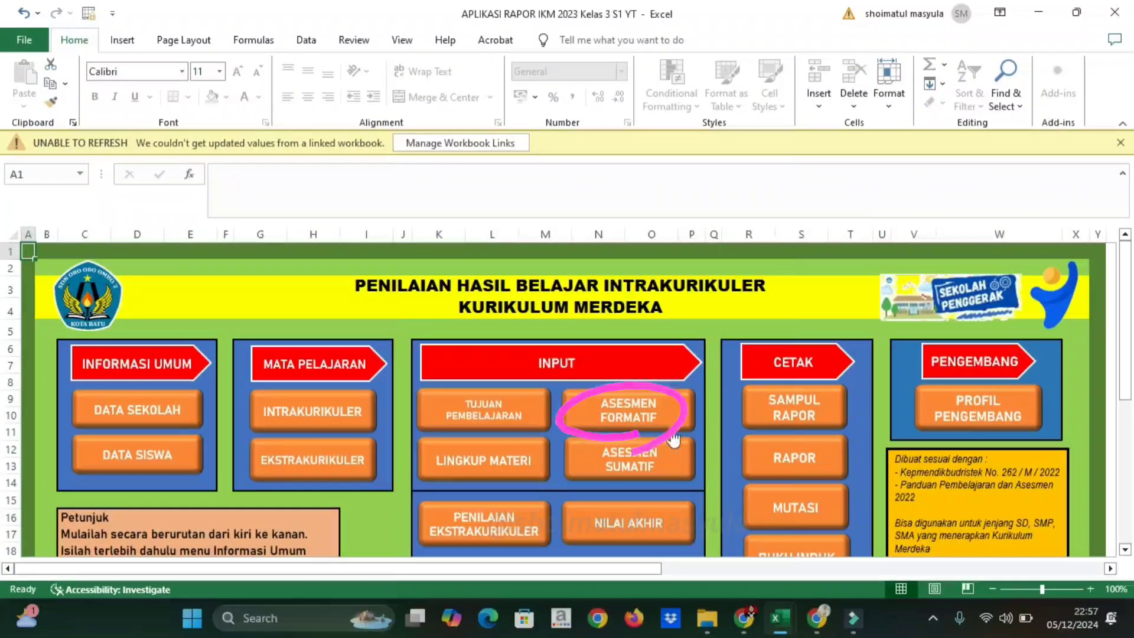
pyautogui.click(630, 427)
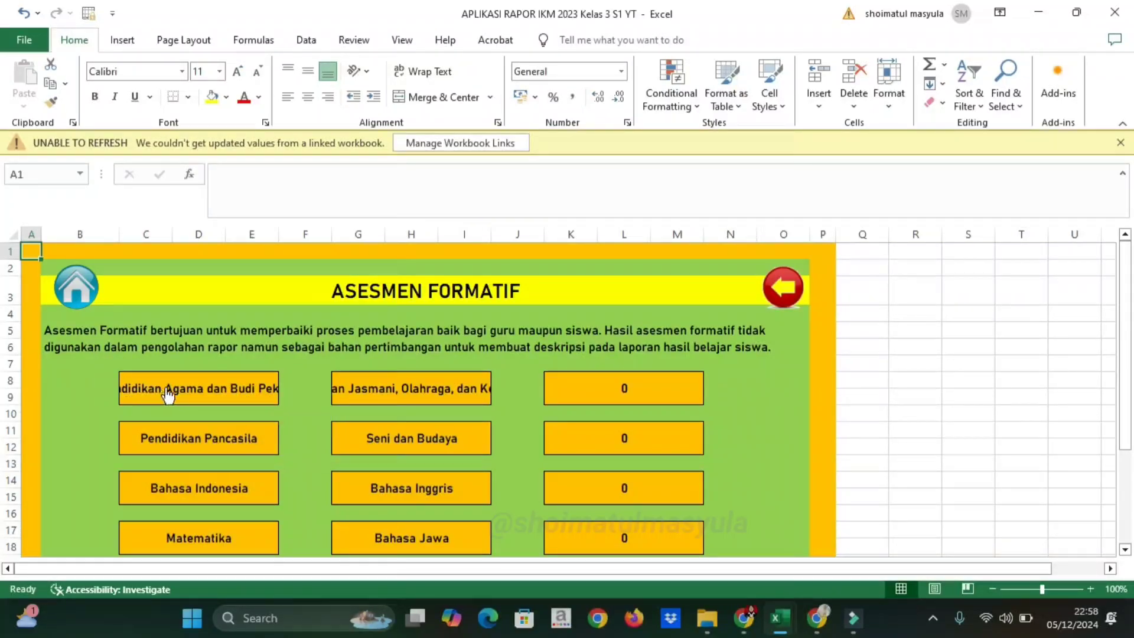
pyautogui.click(245, 392)
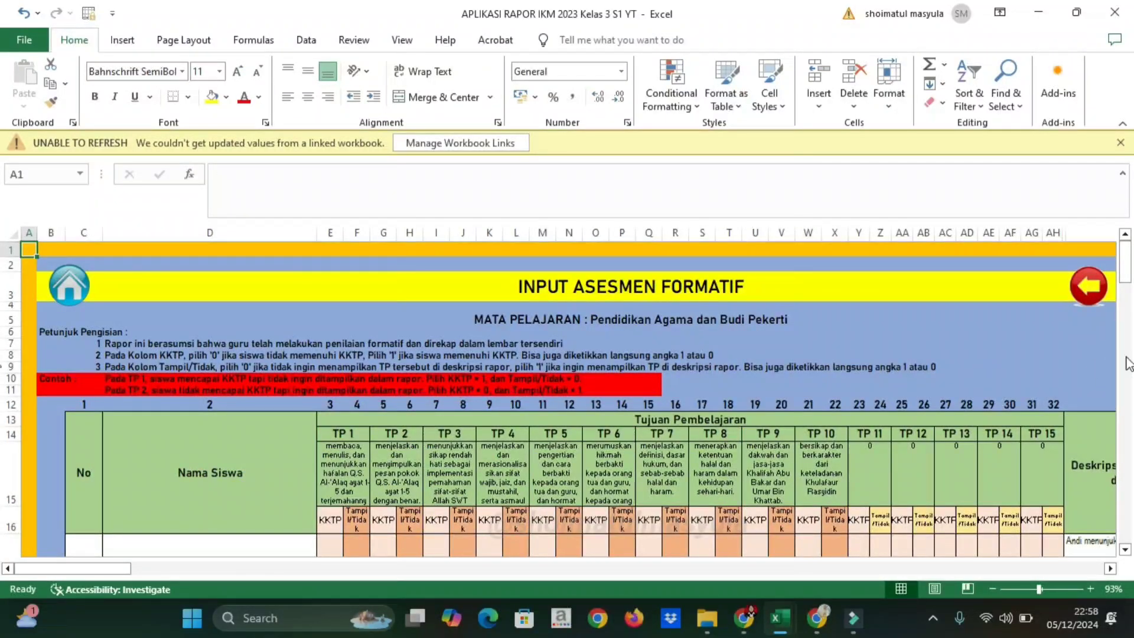
pyautogui.scroll(-3, 1128, 295)
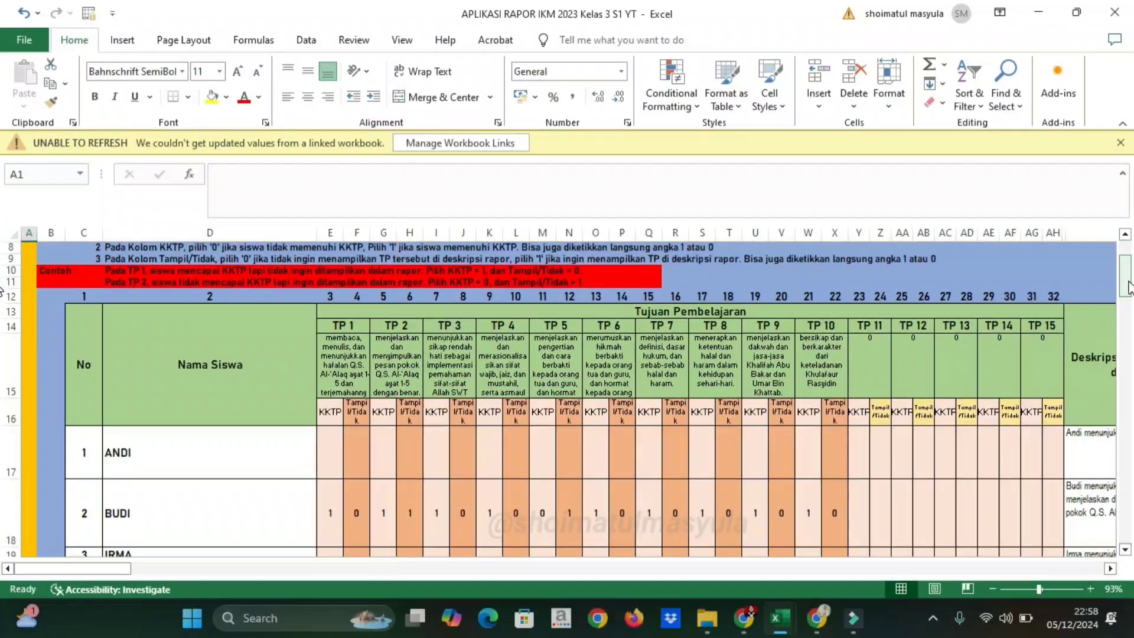
pyautogui.scroll(3, 1127, 287)
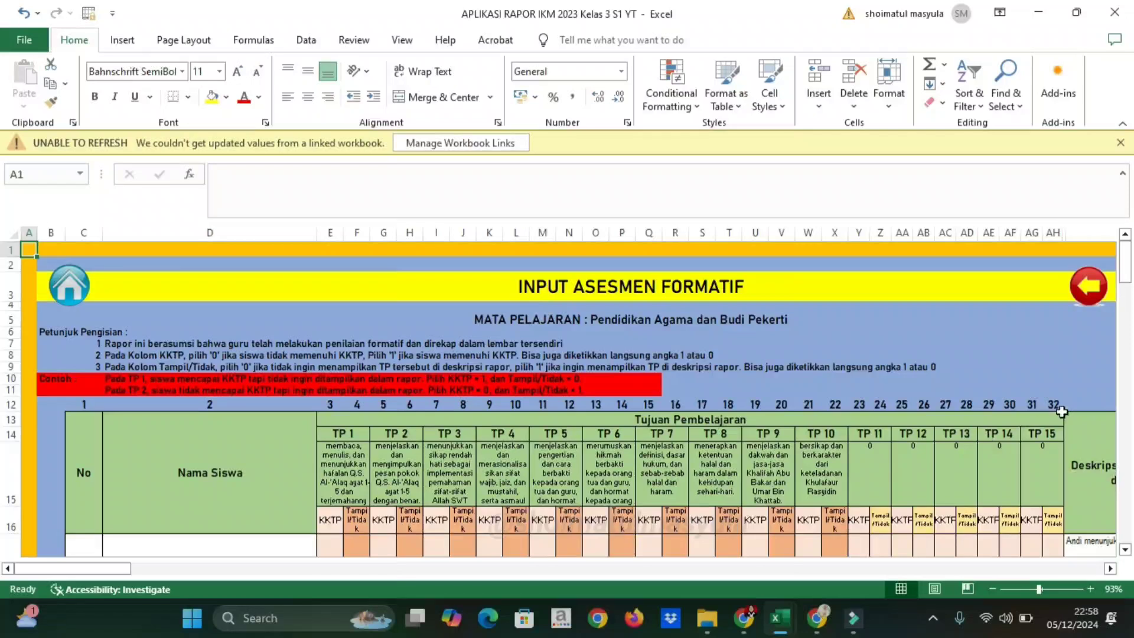
# Enter 1 in the first student's KKTP cells for TP 1 through TP 7
pyautogui.moveTo(1127, 273); pyautogui.dragTo(1126, 278)
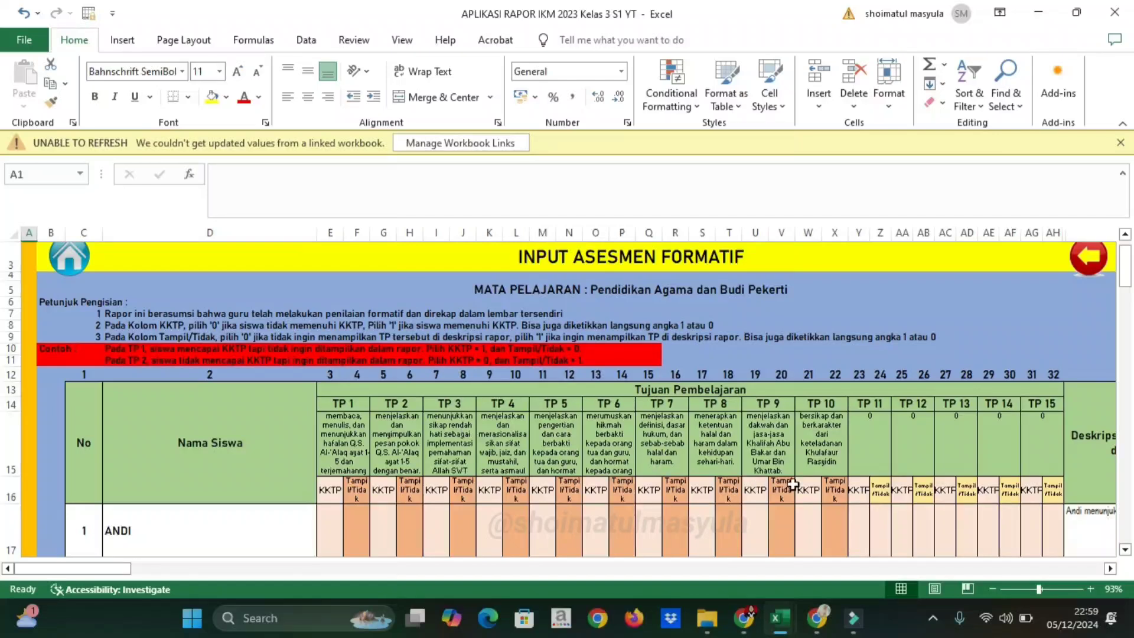
pyautogui.moveTo(1128, 273); pyautogui.dragTo(1128, 279)
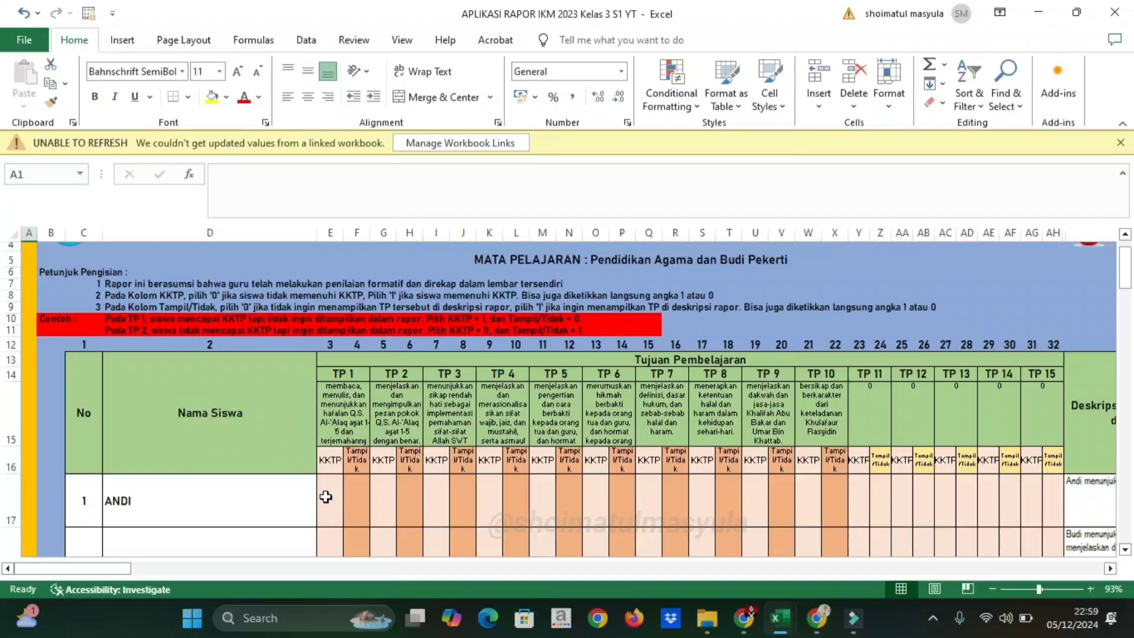
pyautogui.click(325, 497)
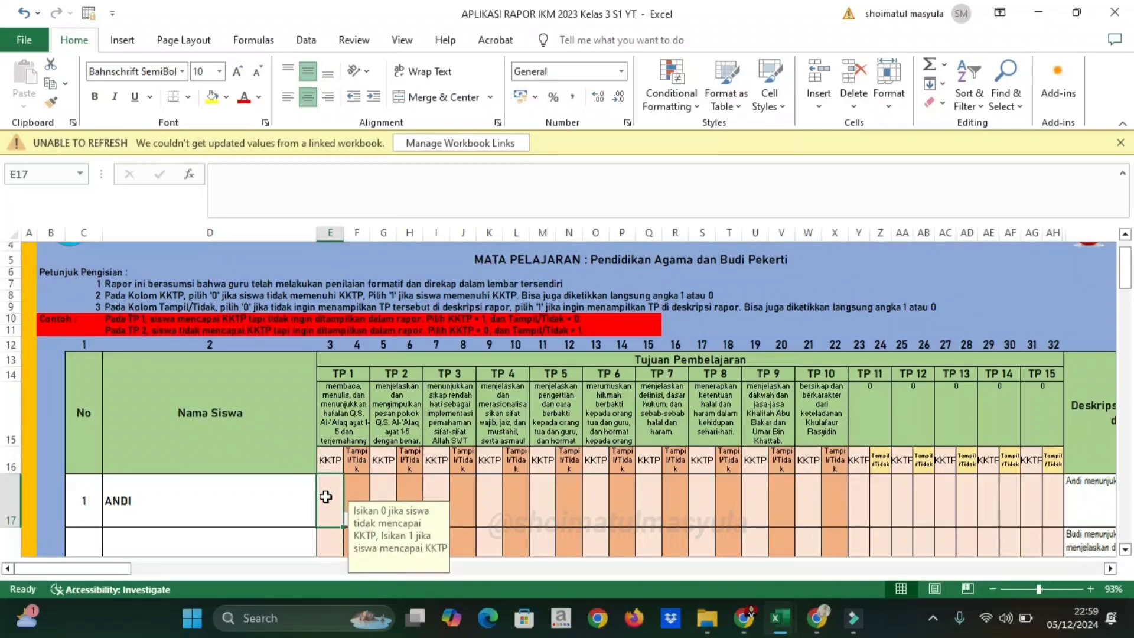
pyautogui.press('Right')
pyautogui.press('Right')
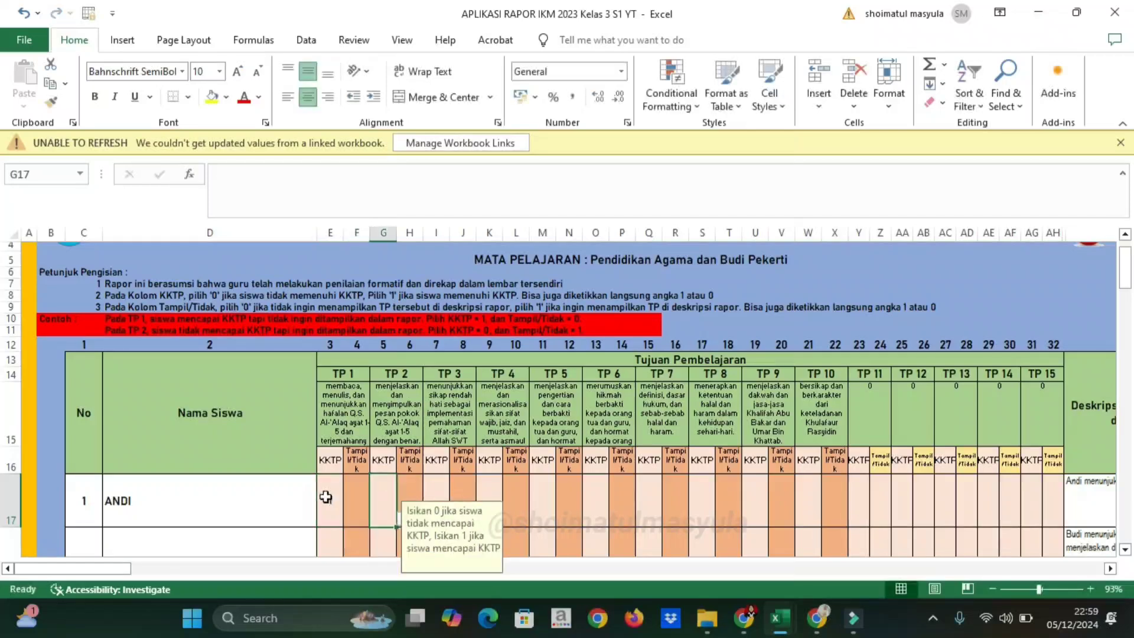
pyautogui.write('1')
pyautogui.press('Right')
pyautogui.press('Right')
pyautogui.write('1')
pyautogui.press('Right')
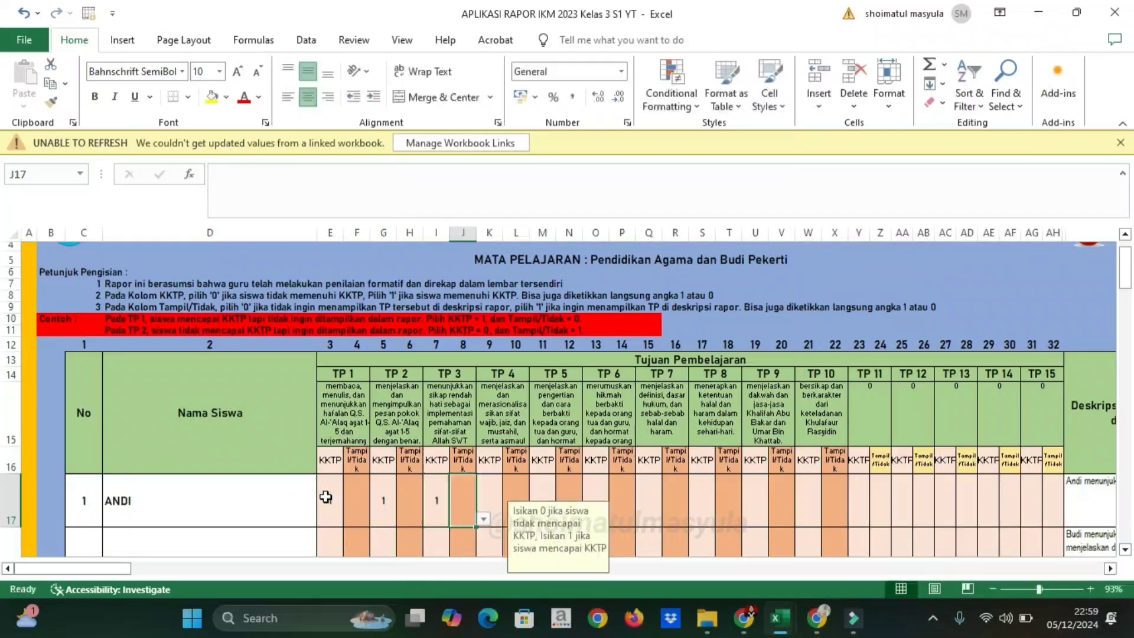
pyautogui.press('Right')
pyautogui.write('1')
pyautogui.press('Right')
pyautogui.press('Right')
pyautogui.write('1')
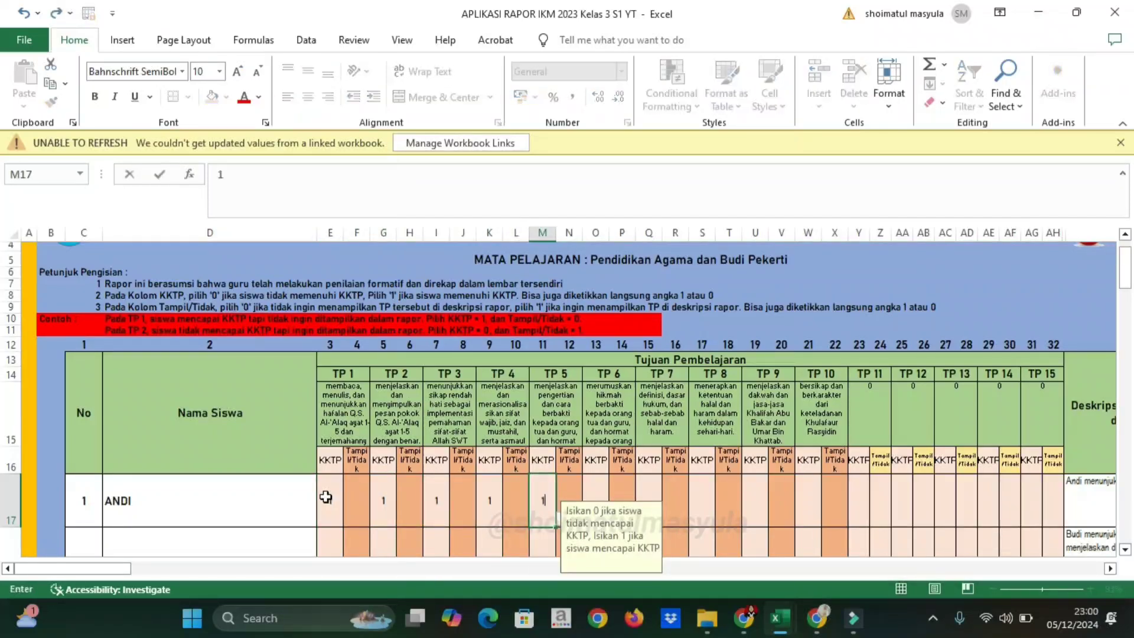
pyautogui.press('Right')
pyautogui.press('Right')
pyautogui.write('1')
pyautogui.press('Right')
pyautogui.press('Right')
pyautogui.write('1')
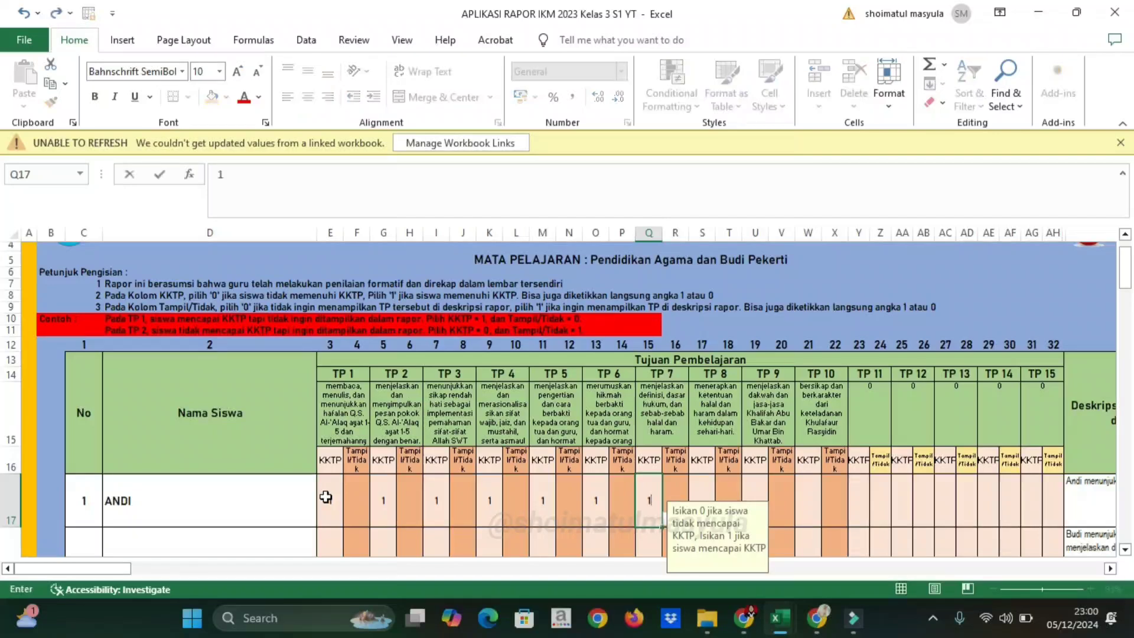
pyautogui.press('Right')
pyautogui.press('Right')
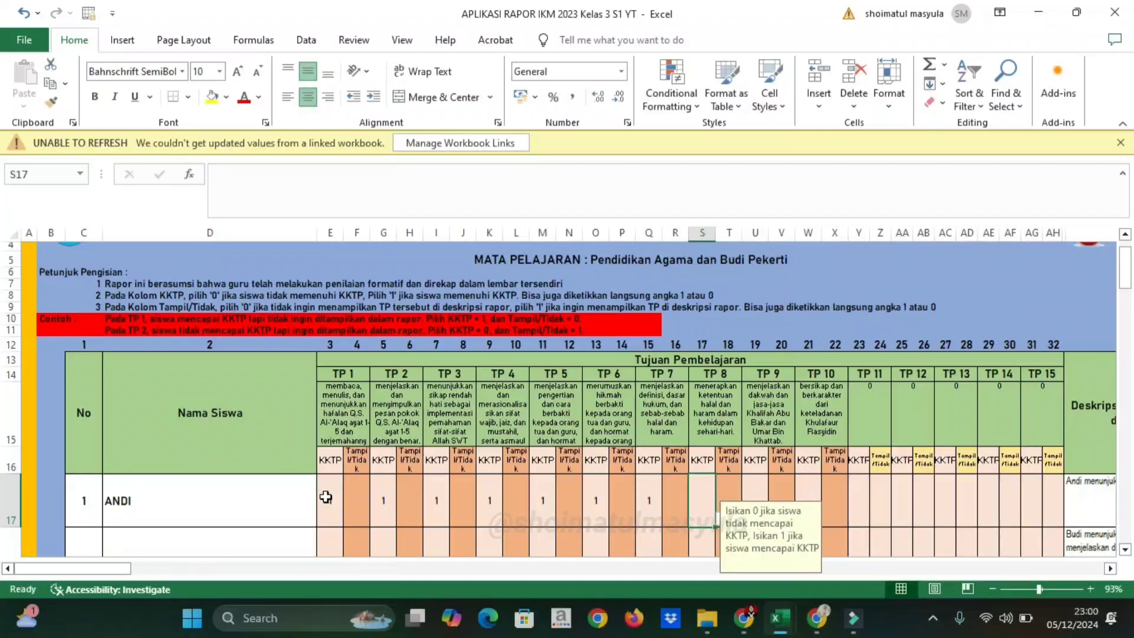
# Enter KKTP 0 for the first student's TP 8 and TP 9, and 1 for TP 10
pyautogui.write('0')
pyautogui.press('Right')
pyautogui.press('Right')
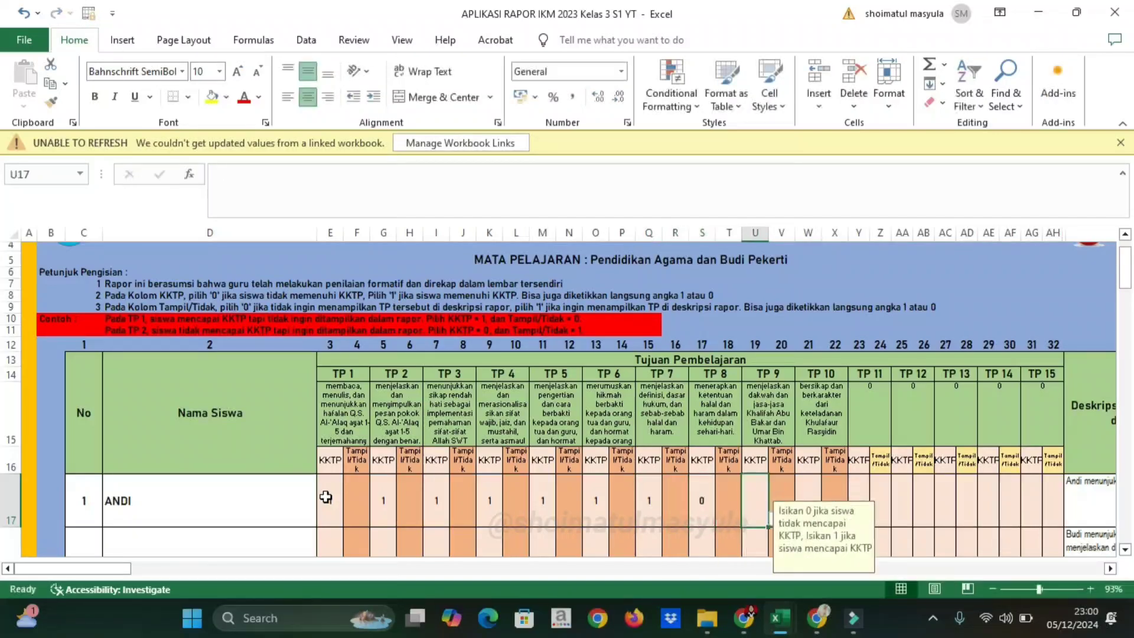
pyautogui.write('0')
pyautogui.press('Right')
pyautogui.press('Right')
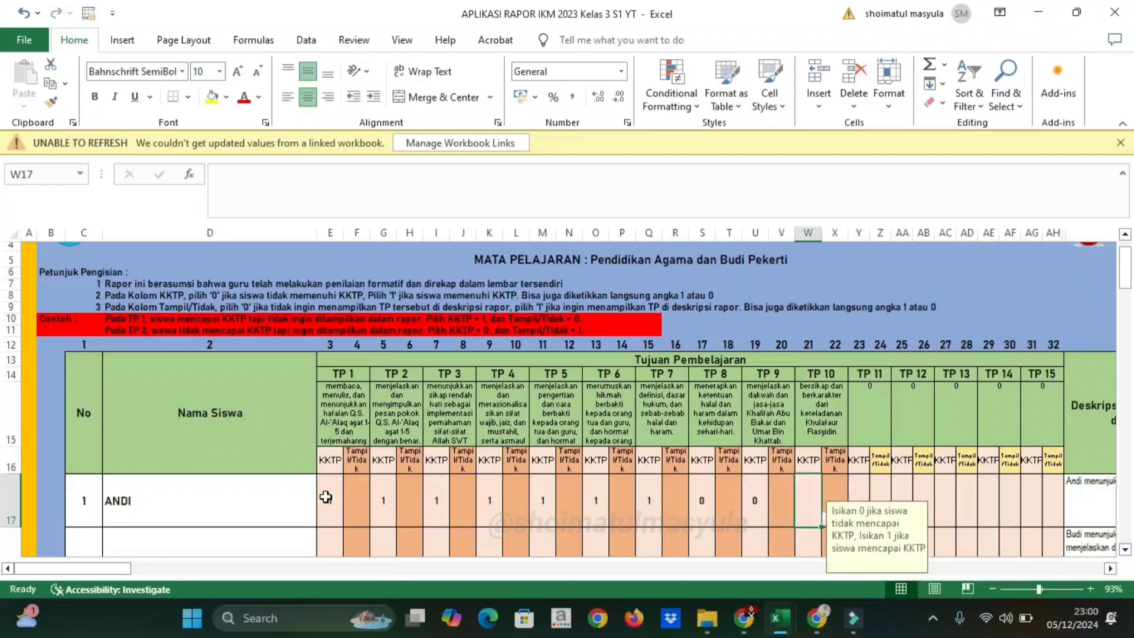
pyautogui.write('1')
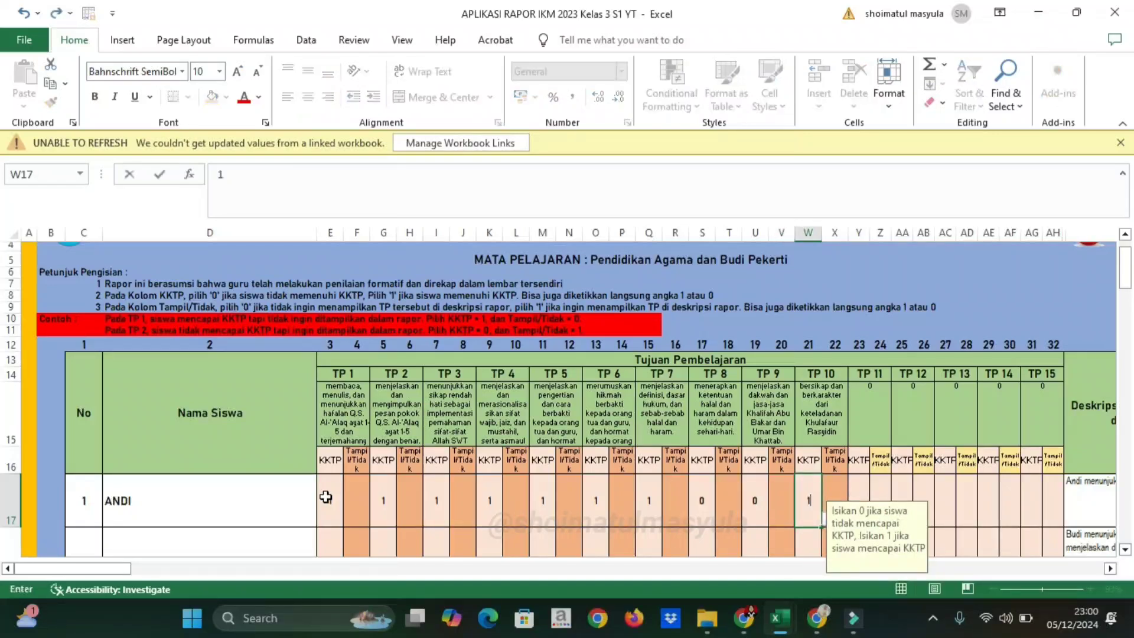
pyautogui.press('Right')
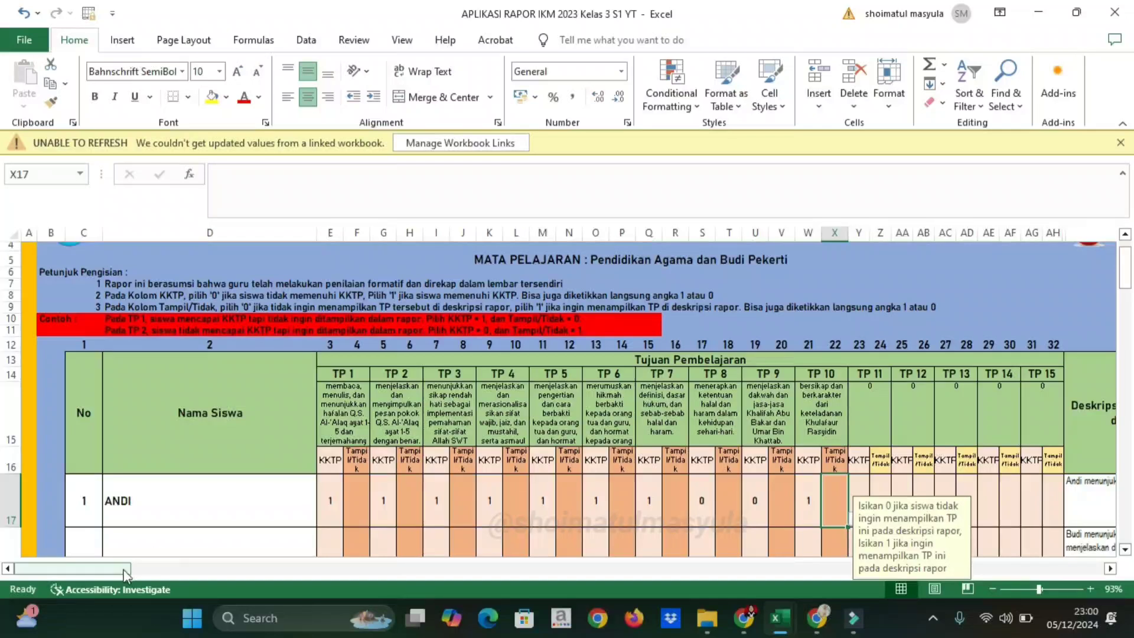
# Set the first student's Tampil/Tidak for TP 5 to 1 and select the student's Deskripsi Capaian Tertinggi cell to check the description
pyautogui.moveTo(126, 574); pyautogui.dragTo(144, 575)
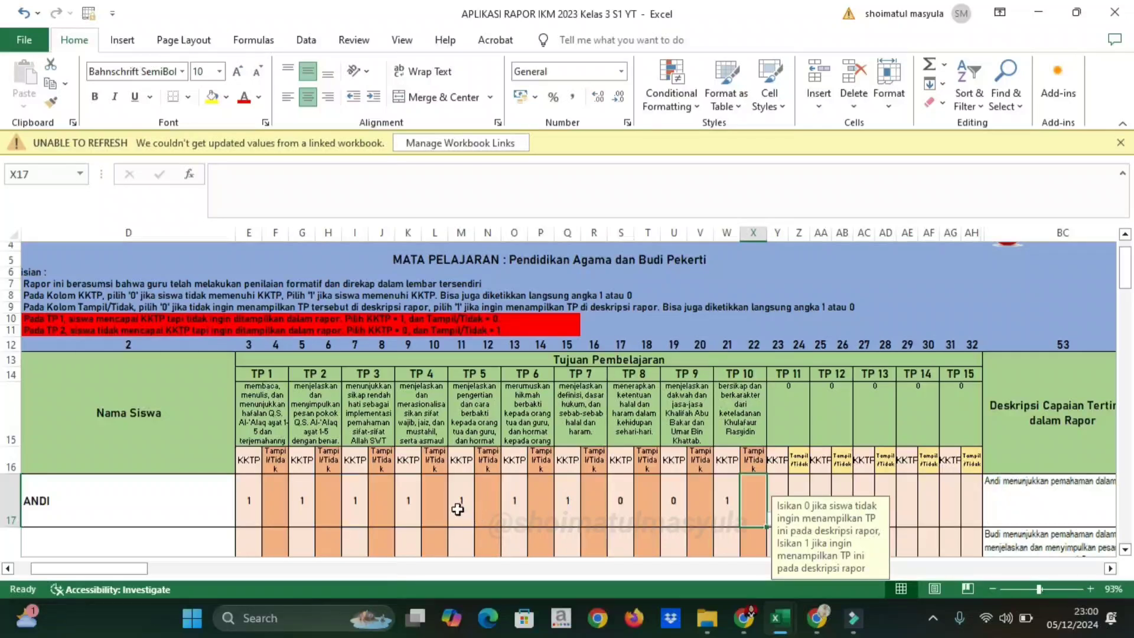
pyautogui.click(490, 501)
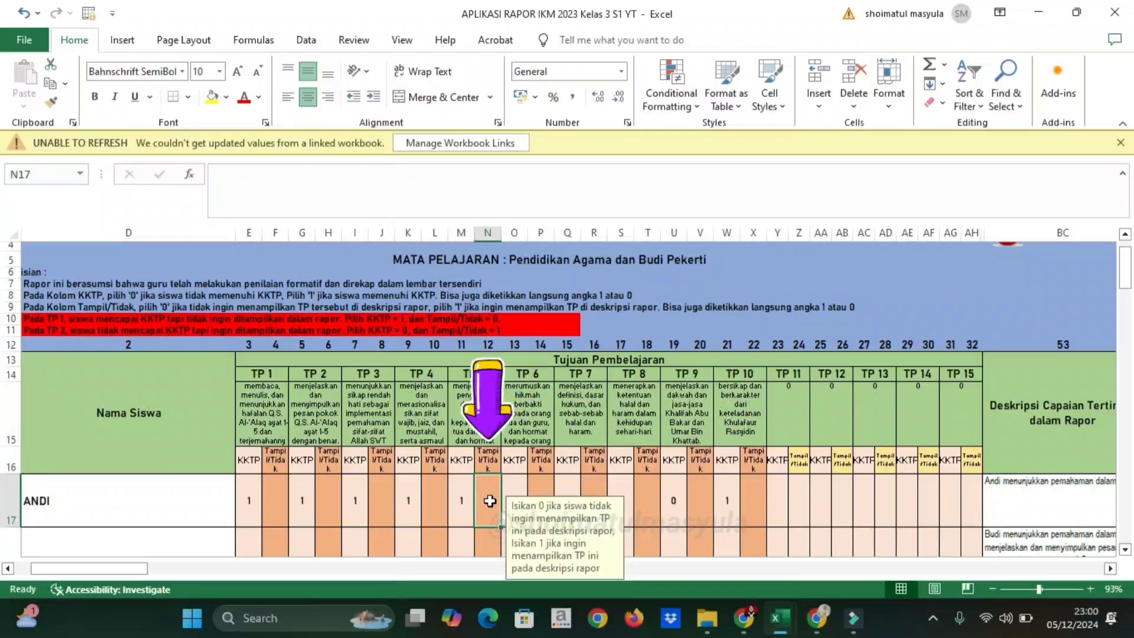
pyautogui.write('1')
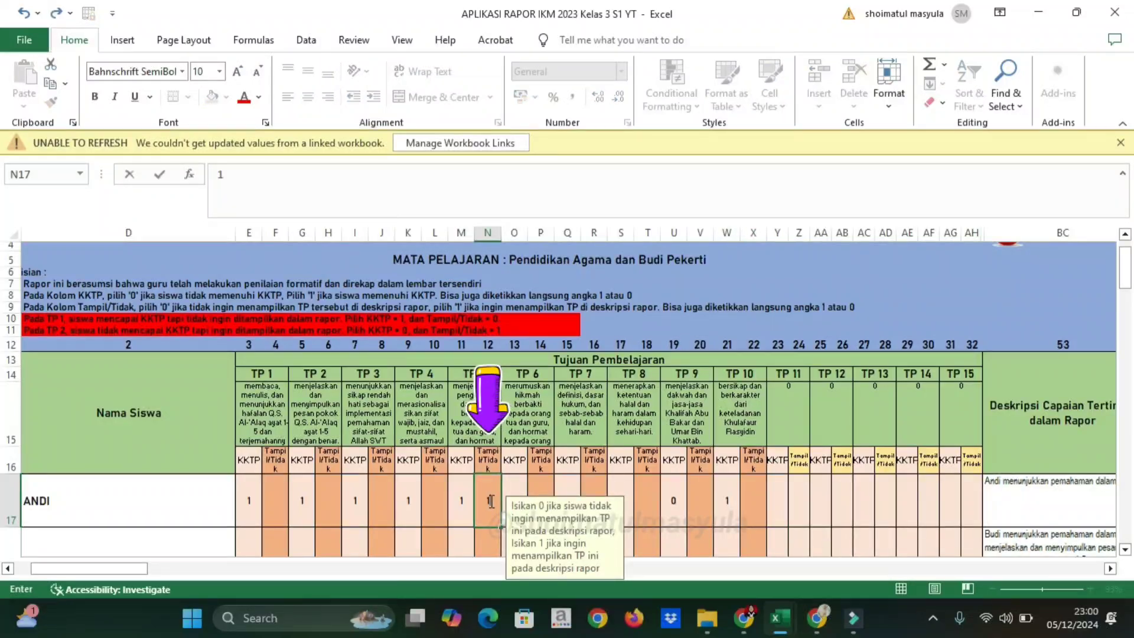
pyautogui.click(1028, 508)
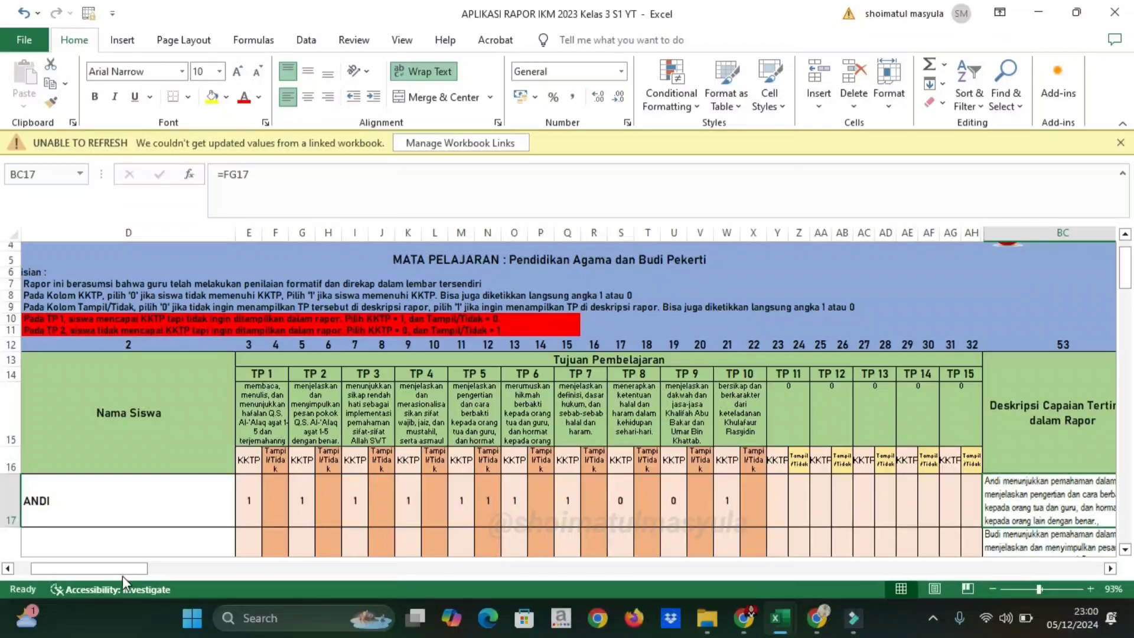
# Set the first student's Tampil/Tidak for TP 9 to 1 and select the student's Deskripsi Capaian Terendah cell to check the description
pyautogui.moveTo(121, 572); pyautogui.dragTo(134, 572)
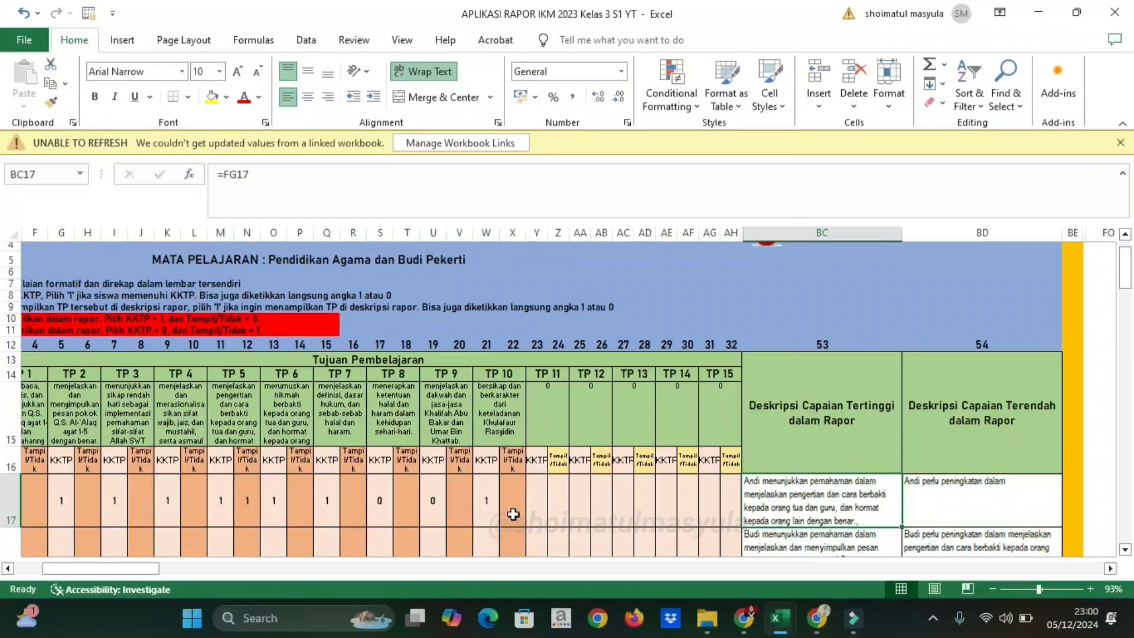
pyautogui.click(458, 497)
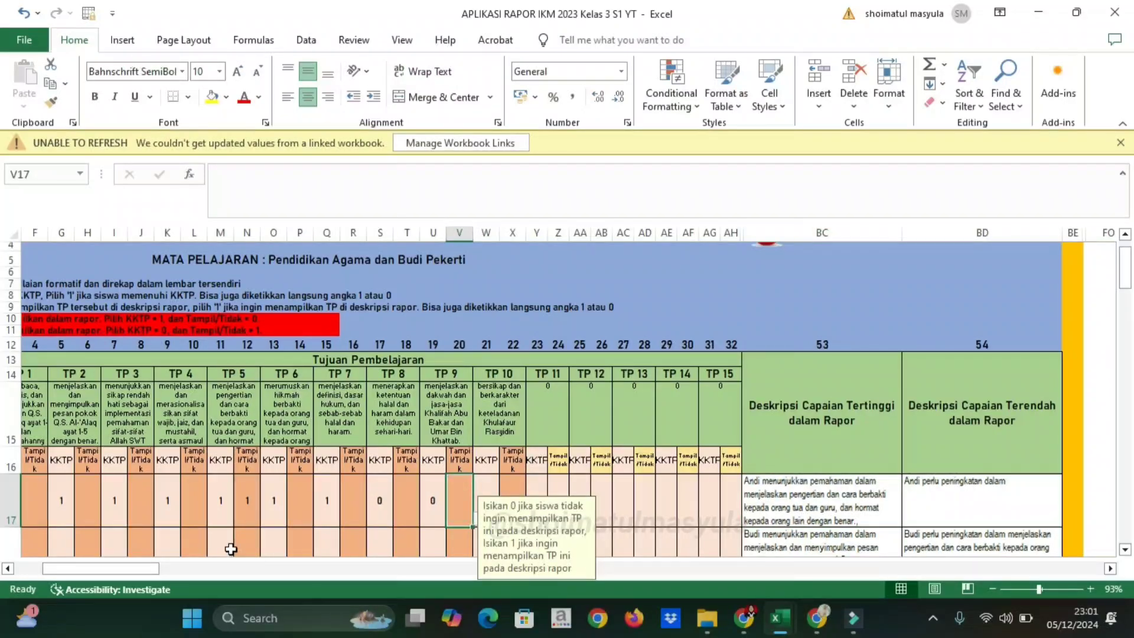
pyautogui.write('1')
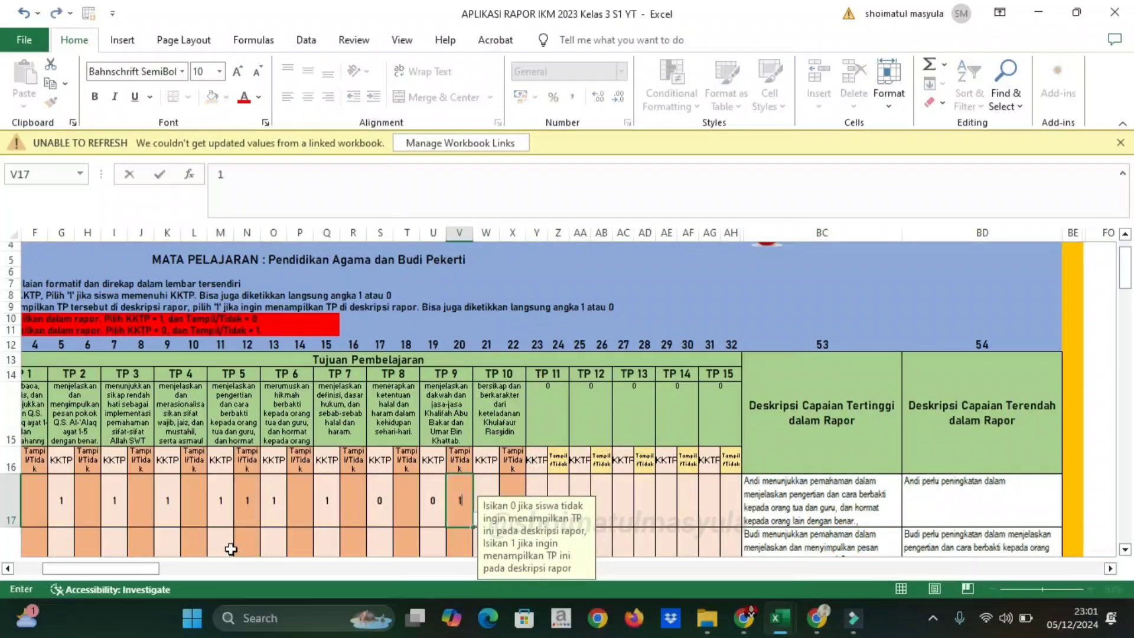
pyautogui.click(924, 504)
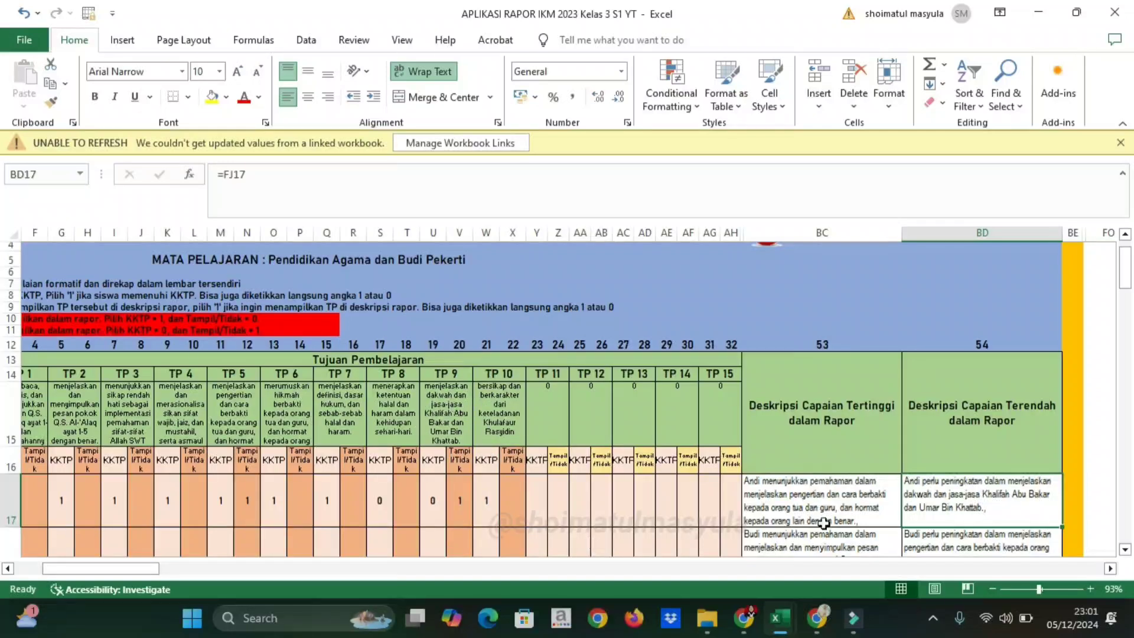
# Return to the Asesmen Formatif subject list, open the Bahasa Indonesia sheet and look over its instructions and TP columns
pyautogui.moveTo(1130, 288); pyautogui.dragTo(1130, 289)
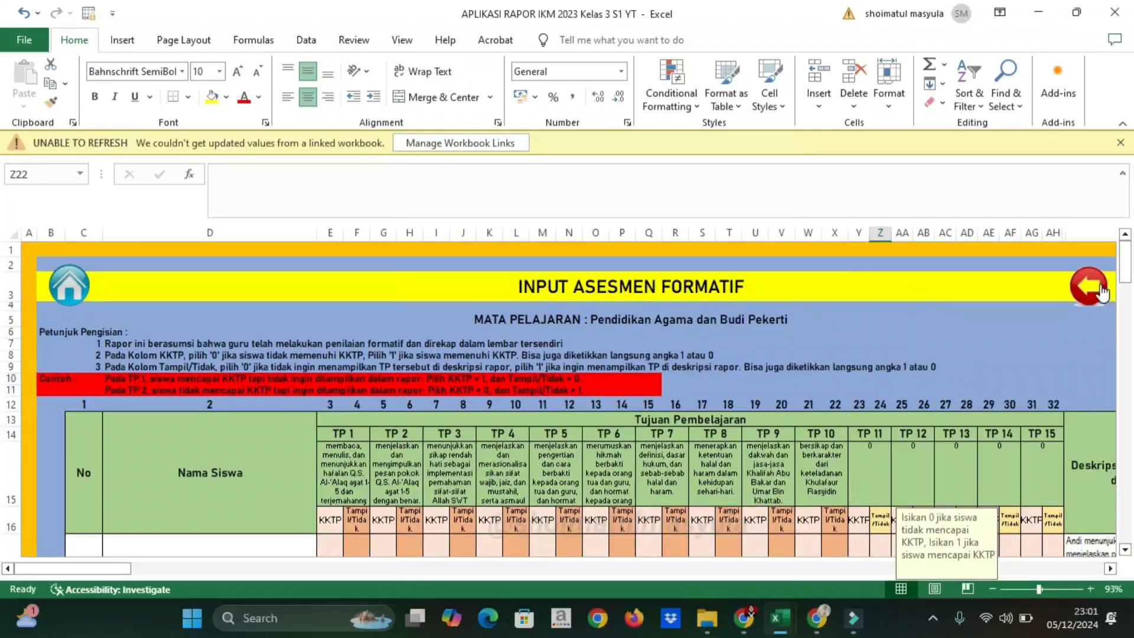
pyautogui.click(1102, 290)
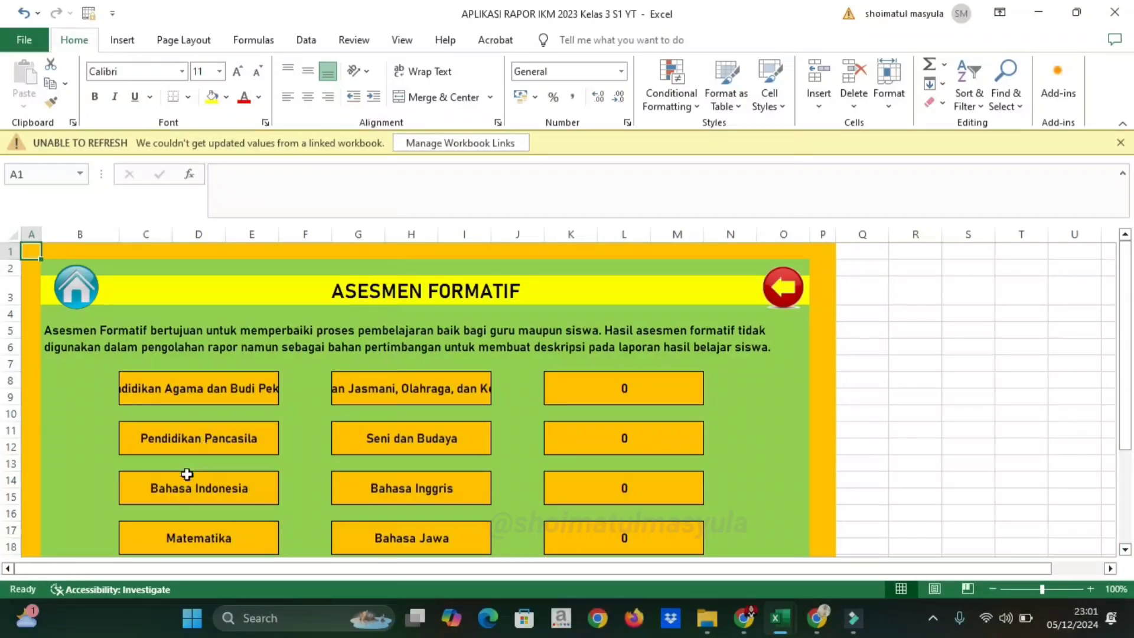
pyautogui.click(183, 491)
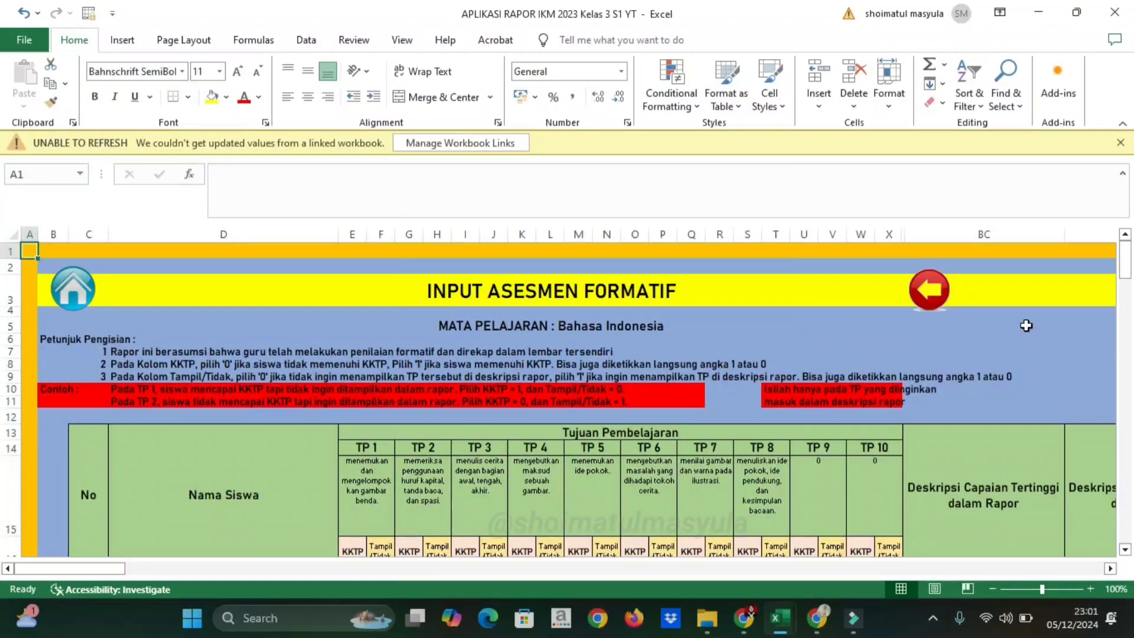
pyautogui.moveTo(1128, 272); pyautogui.dragTo(1132, 295)
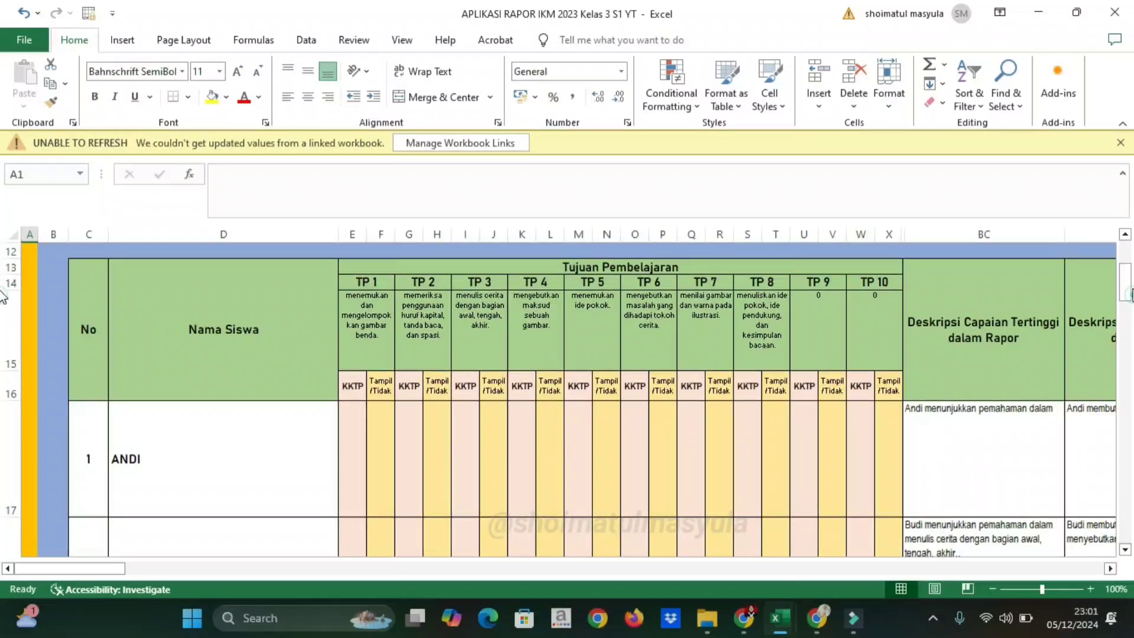
pyautogui.moveTo(1126, 274); pyautogui.dragTo(1126, 260)
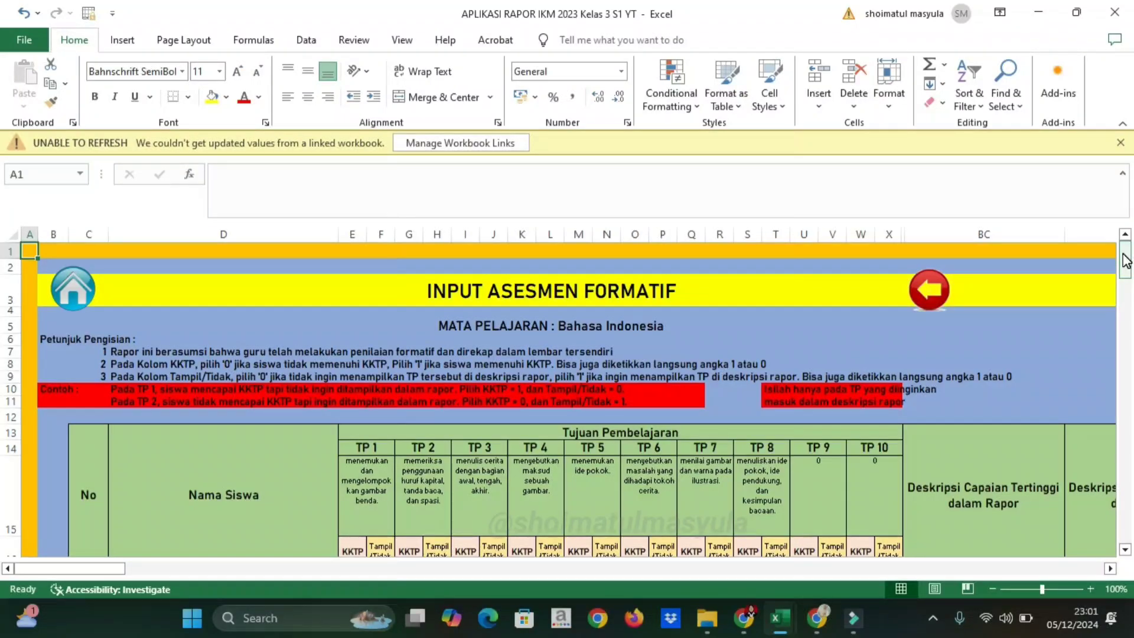
pyautogui.moveTo(1126, 261); pyautogui.dragTo(1127, 270)
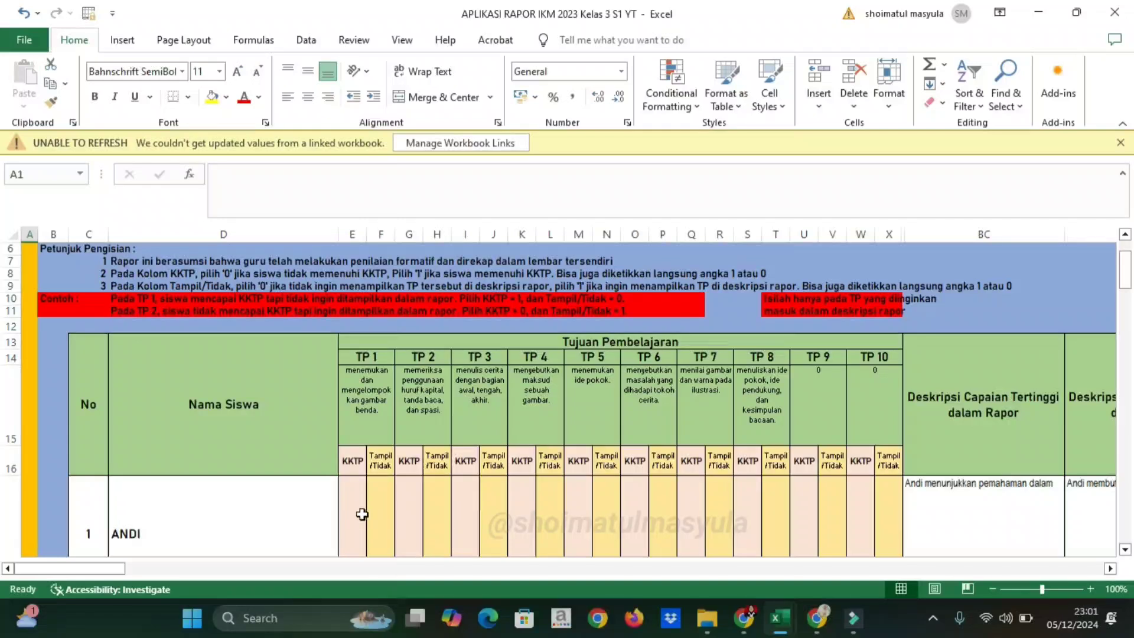
# Enter 1 in the first student's Bahasa Indonesia KKTP cells for TP 2 through TP 5
pyautogui.click(359, 513)
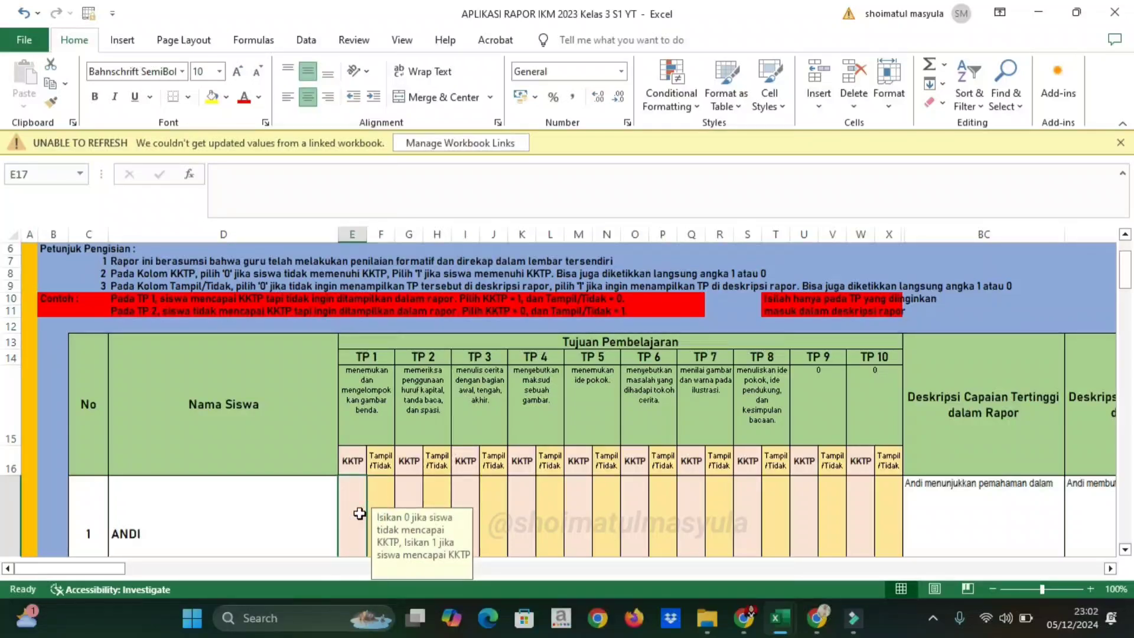
pyautogui.click(409, 481)
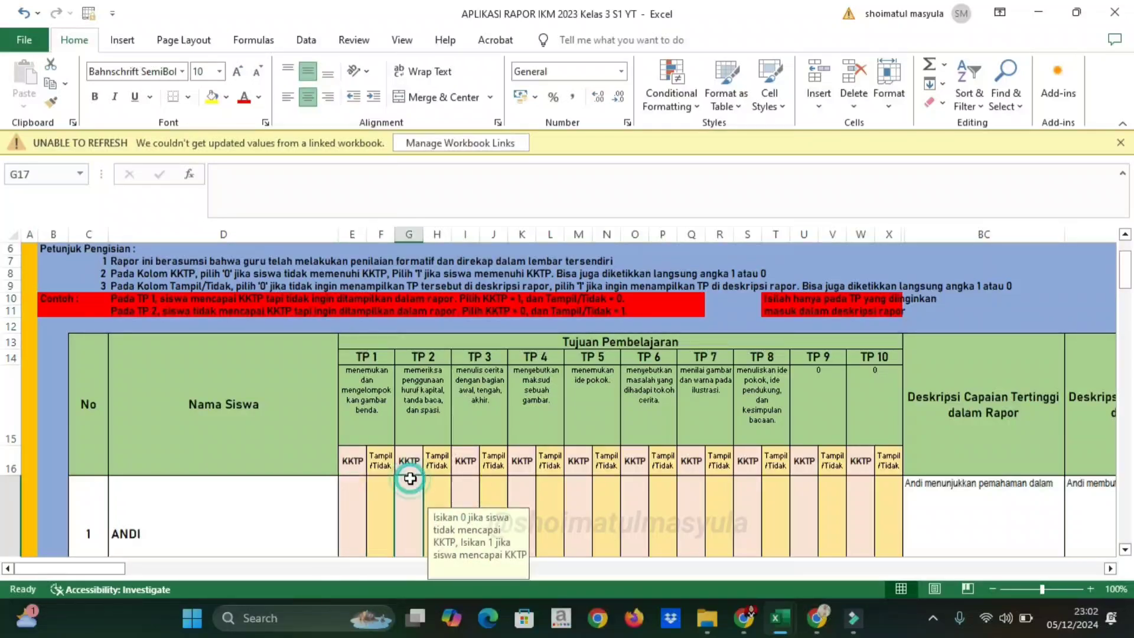
pyautogui.write('1')
pyautogui.press('Tab')
pyautogui.write('1')
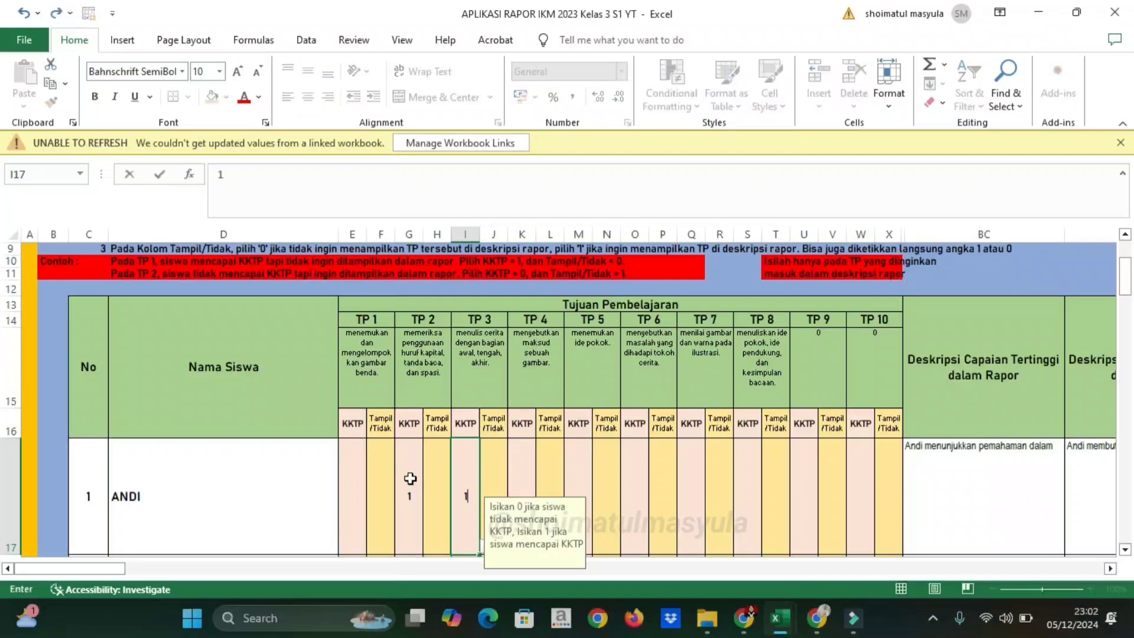
pyautogui.press('Tab')
pyautogui.write('1')
pyautogui.press('Tab')
pyautogui.press('Tab')
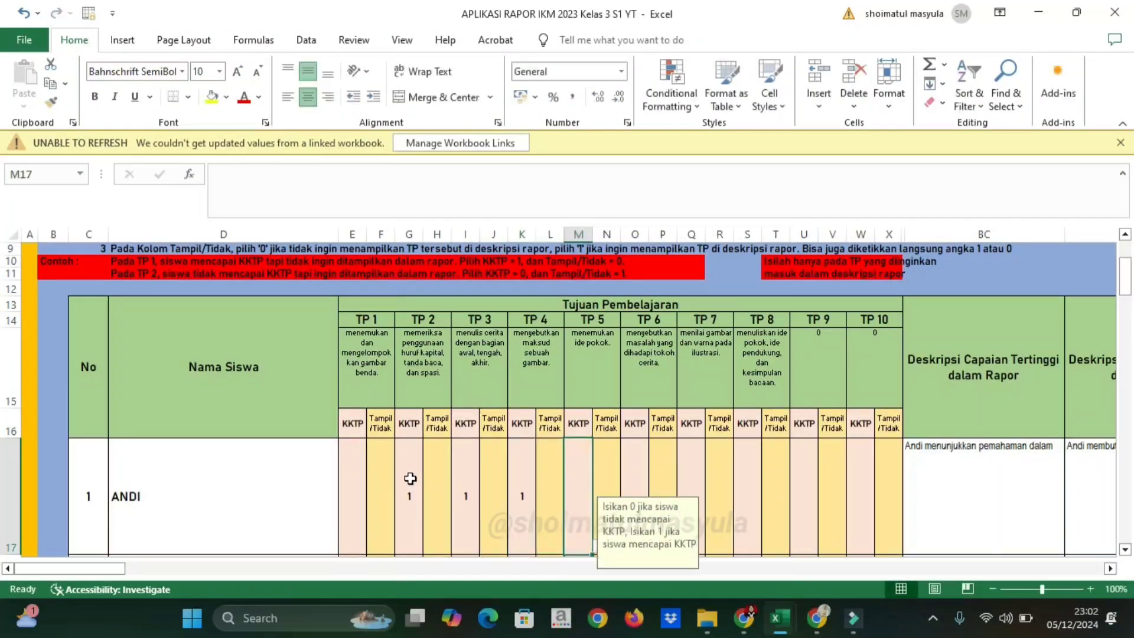
pyautogui.write('1')
# Enter 1 in the first student's KKTP cells for TP 7 and TP 8, keeping both TP 6 cells empty
pyautogui.press('Tab')
pyautogui.press('Tab')
pyautogui.press('Tab')
pyautogui.write('1')
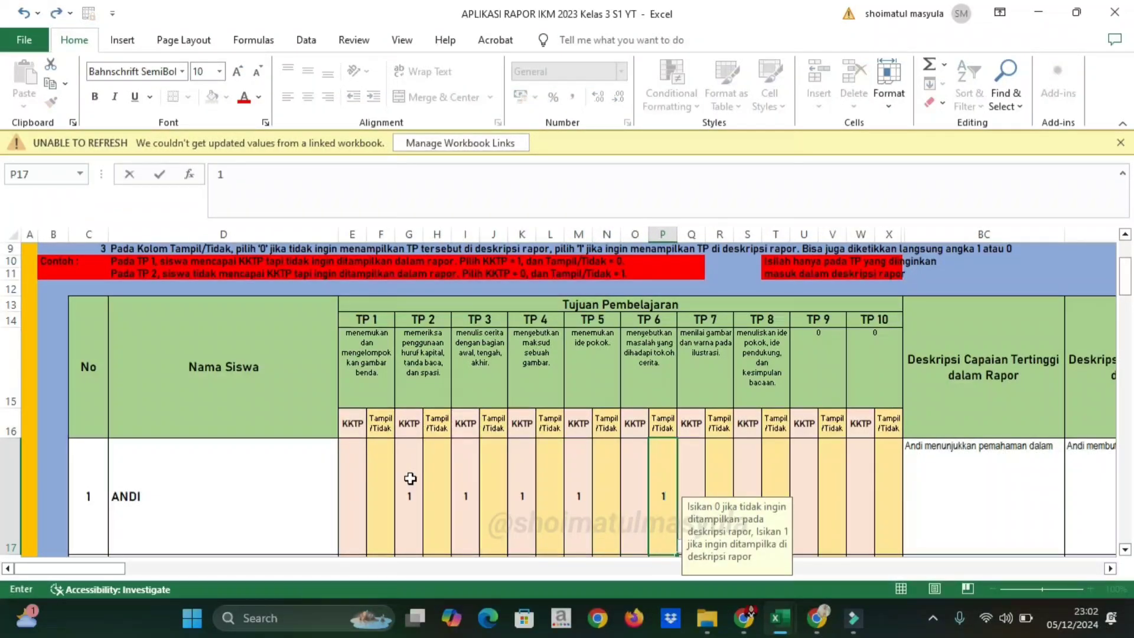
pyautogui.press('BackSpace')
pyautogui.press('Tab')
pyautogui.write('1')
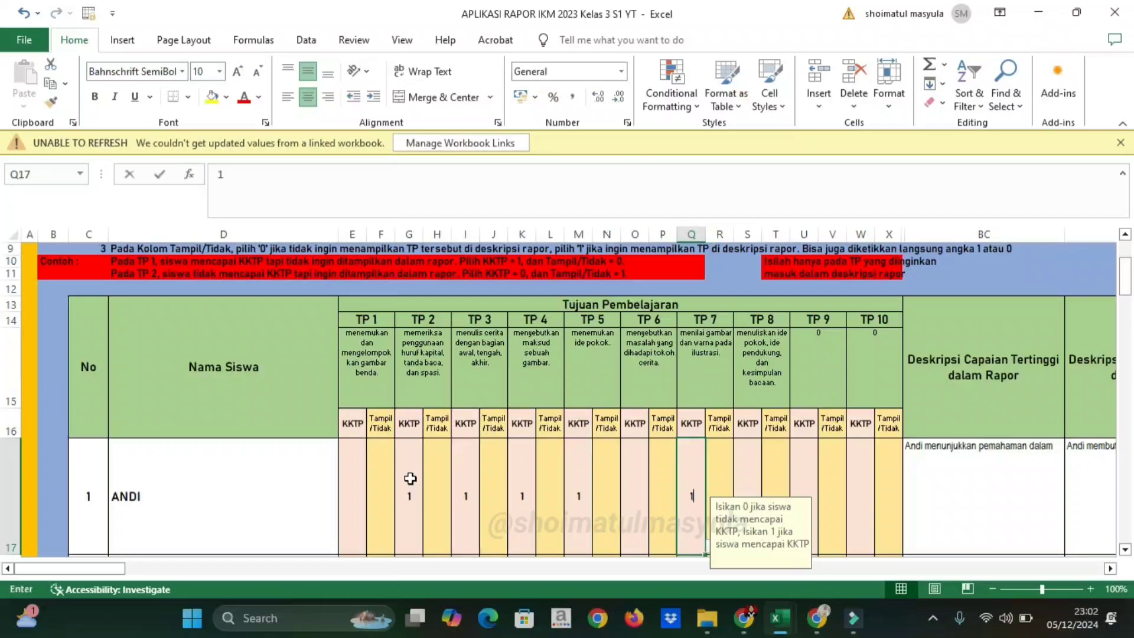
pyautogui.press('Tab')
pyautogui.press('Tab')
pyautogui.write('1')
pyautogui.press('Tab')
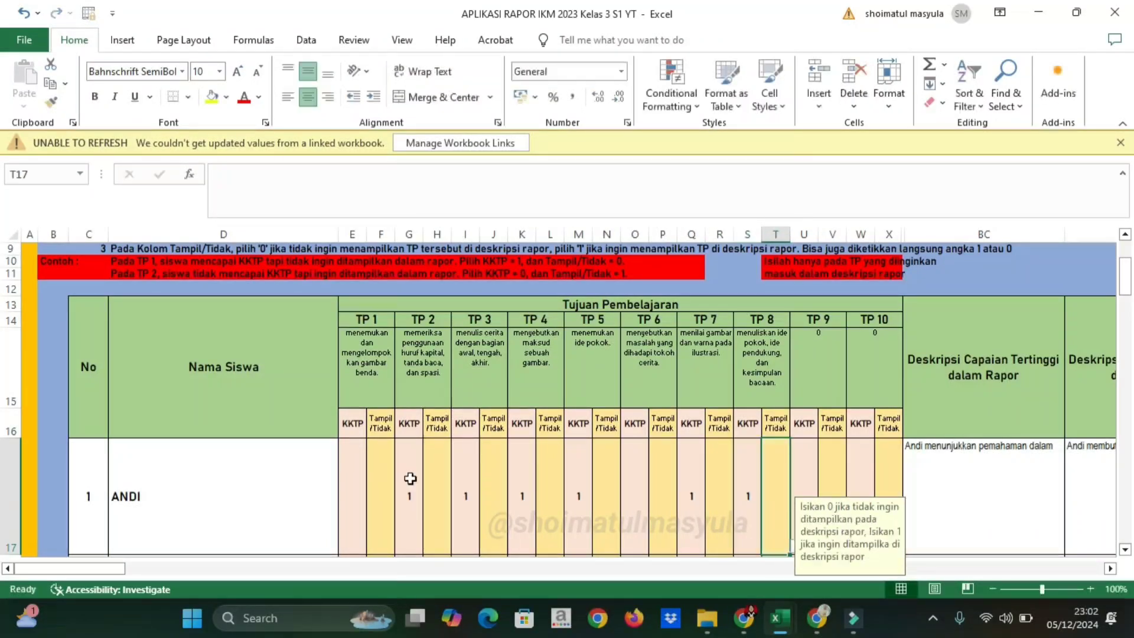
# Enter 0 in the first student's KKTP cells for TP 1 and TP 6
pyautogui.click(352, 489)
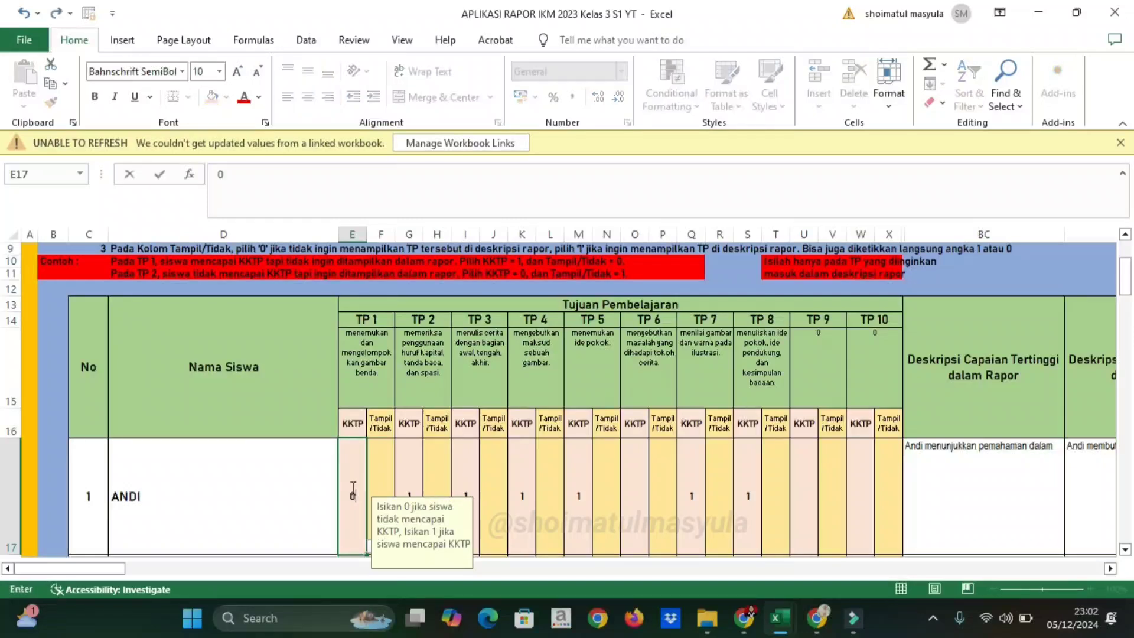
pyautogui.press('Tab')
pyautogui.press('Tab')
pyautogui.press('Tab')
pyautogui.press('Tab')
pyautogui.press('Tab')
pyautogui.press('Tab')
pyautogui.press('Tab')
pyautogui.press('Tab')
pyautogui.press('Tab')
pyautogui.press('Tab')
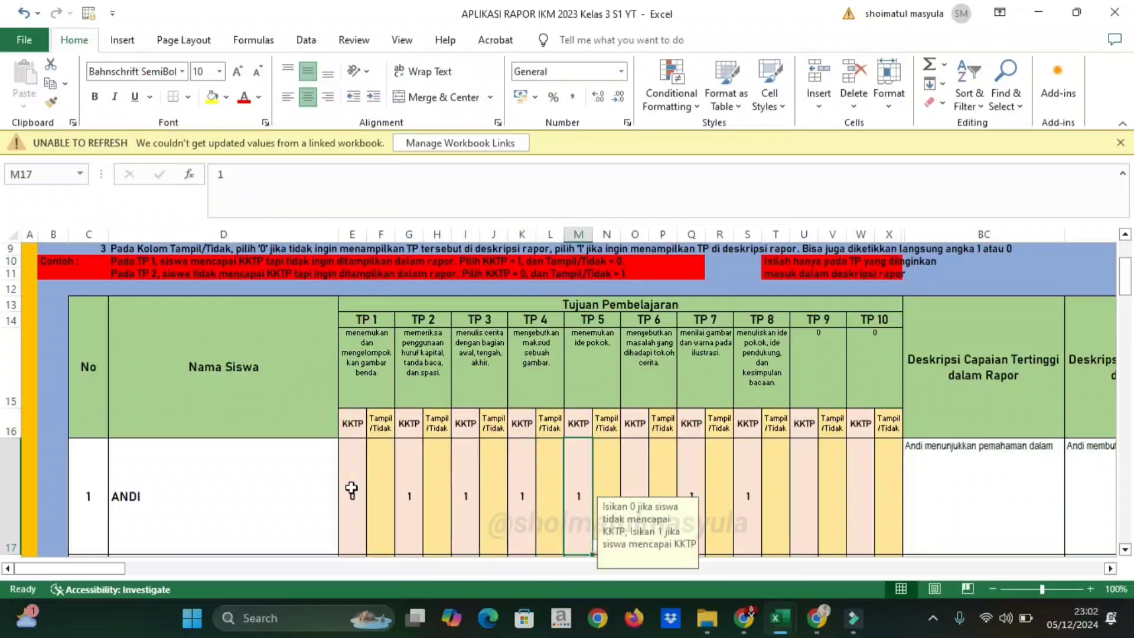
pyautogui.write('0')
pyautogui.press('Tab')
pyautogui.press('Tab')
pyautogui.press('Tab')
pyautogui.press('Tab')
pyautogui.press('Tab')
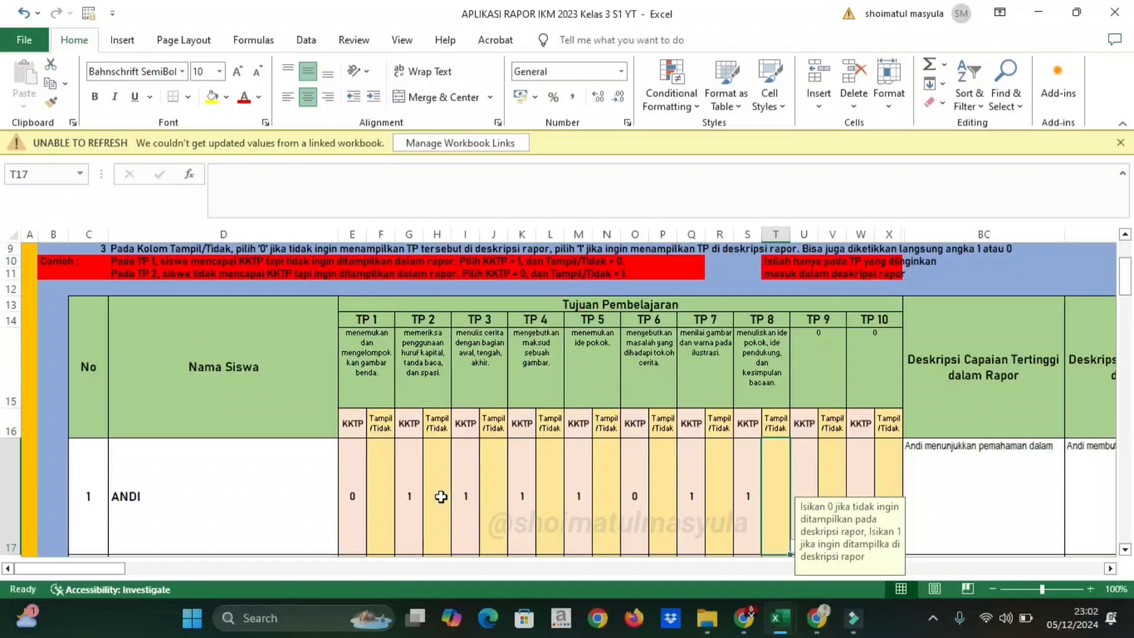
# Set the first student's Tampil/Tidak for TP 2 to 1 and select the Deskripsi Capaian Tertinggi cell to check the description
pyautogui.click(440, 497)
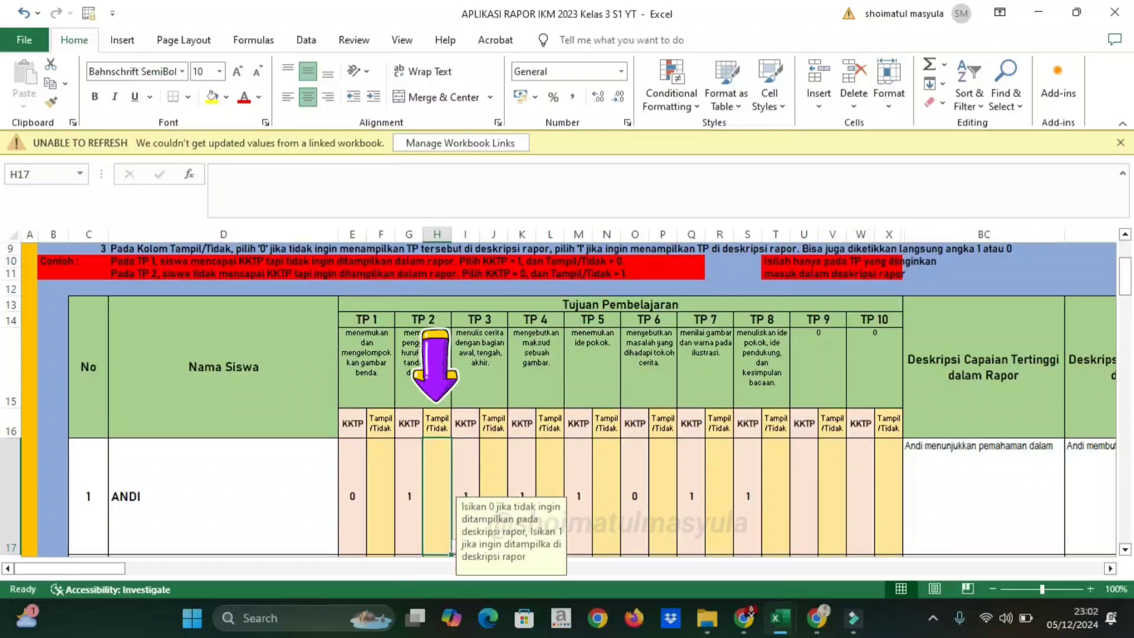
pyautogui.write('1')
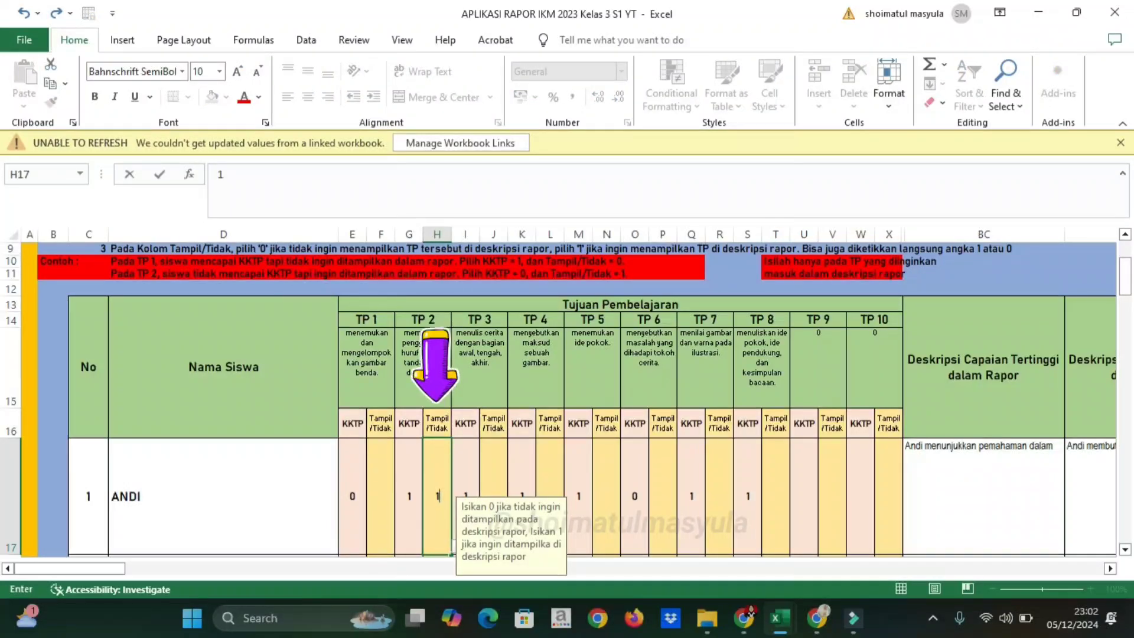
pyautogui.click(961, 508)
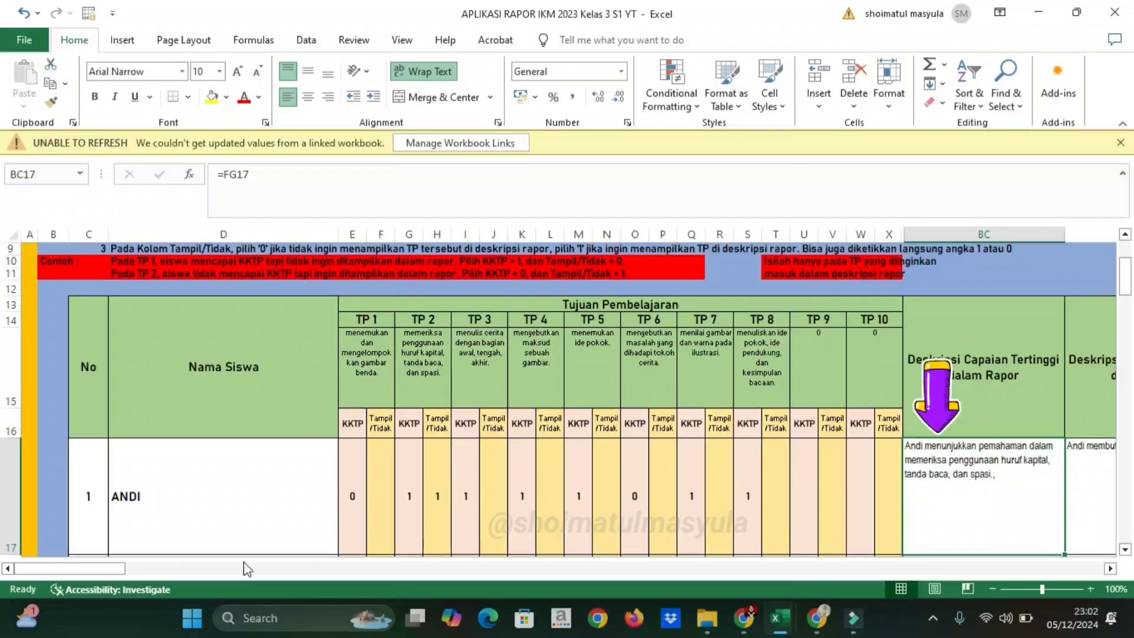
# Set the first student's Tampil/Tidak for TP 1 to 1 and select the Deskripsi Capaian Terendah cell to check the description
pyautogui.moveTo(111, 569); pyautogui.dragTo(127, 578)
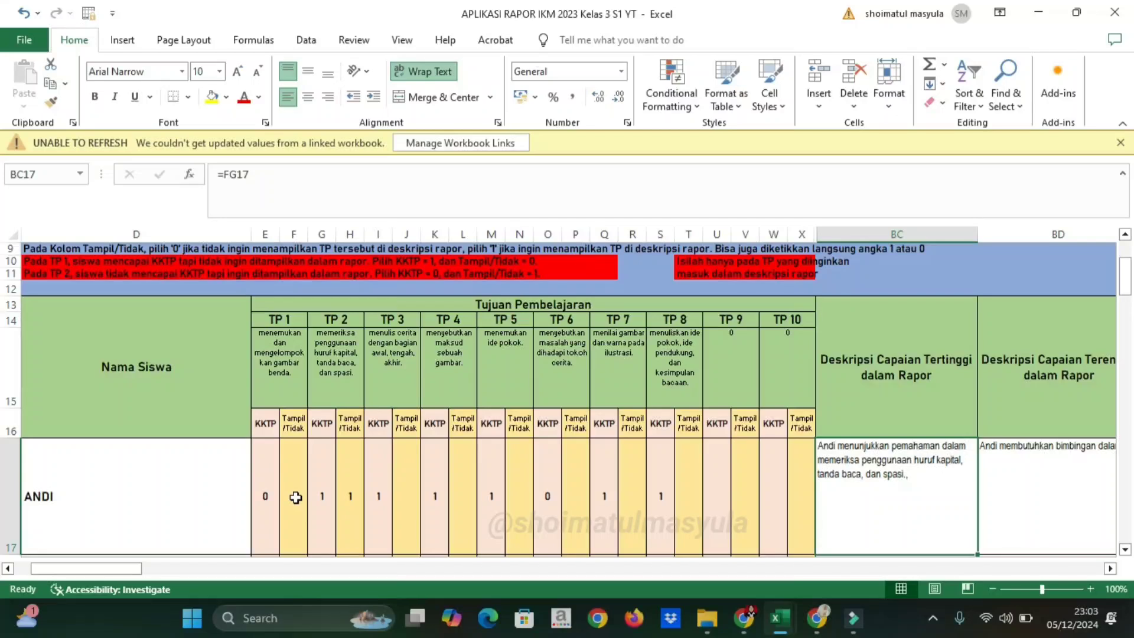
pyautogui.click(296, 497)
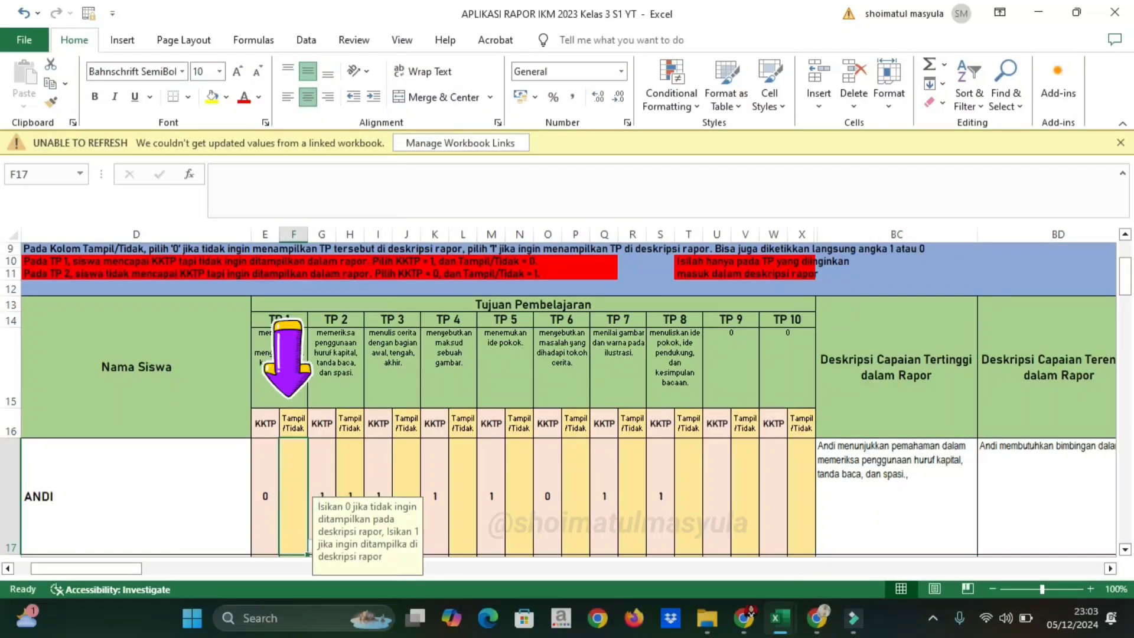
pyautogui.write('1')
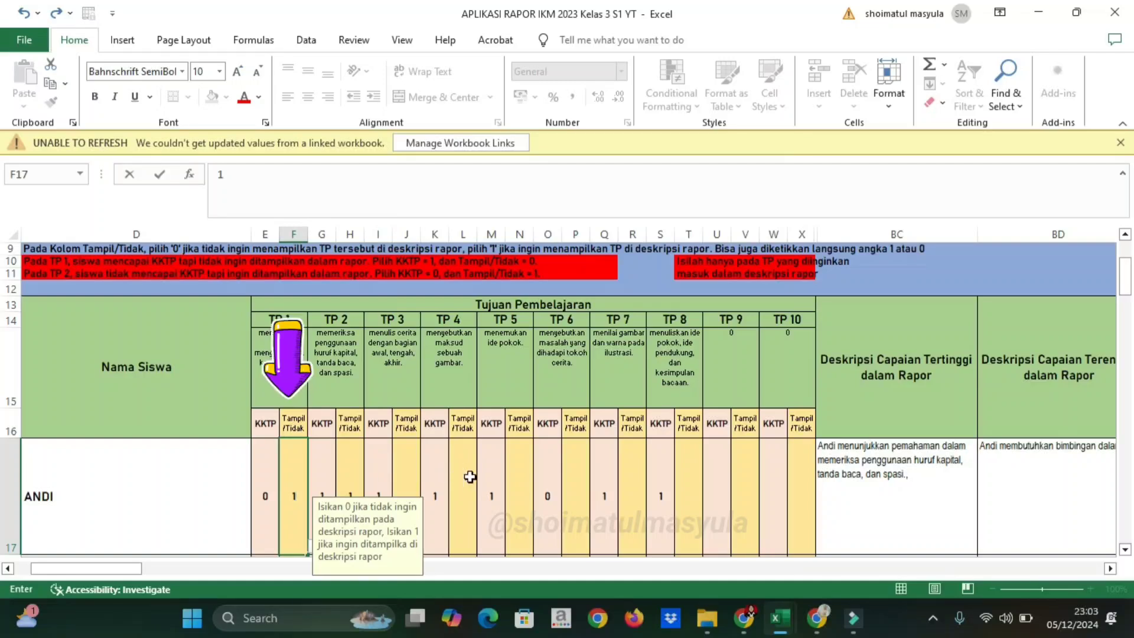
pyautogui.click(1021, 517)
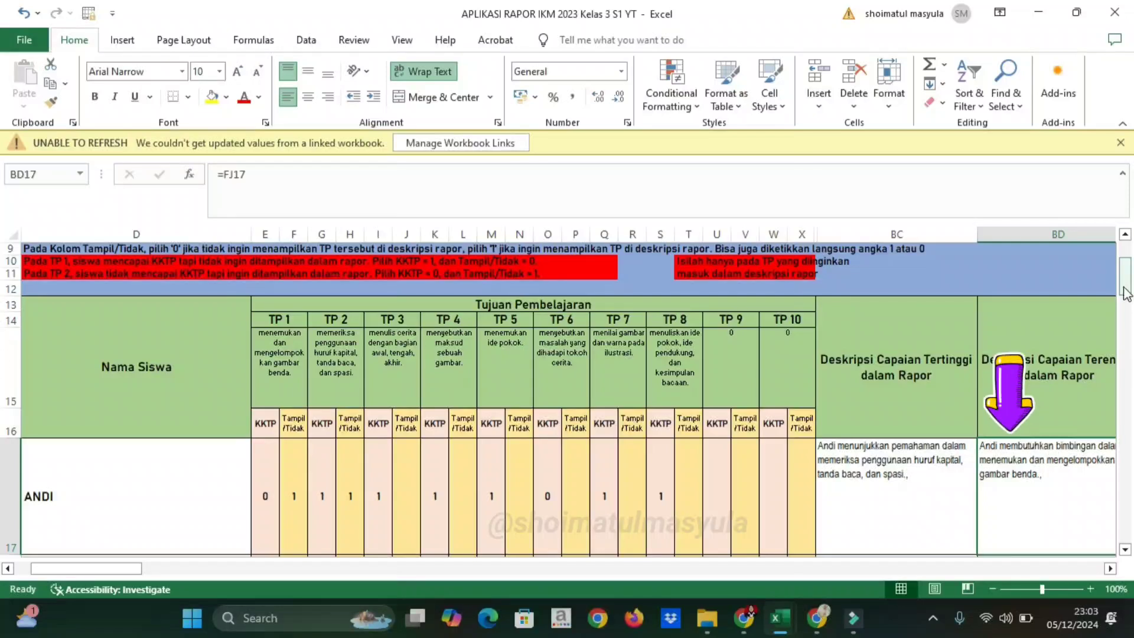
# Return to the home menu and open the Asesmen Sumatif sheet for Pendidikan Agama dan Budi Pekerti
pyautogui.moveTo(1121, 284)
pyautogui.mouseDown()
pyautogui.moveTo(1123, 319)
pyautogui.moveTo(1124, 277)
pyautogui.mouseUp()
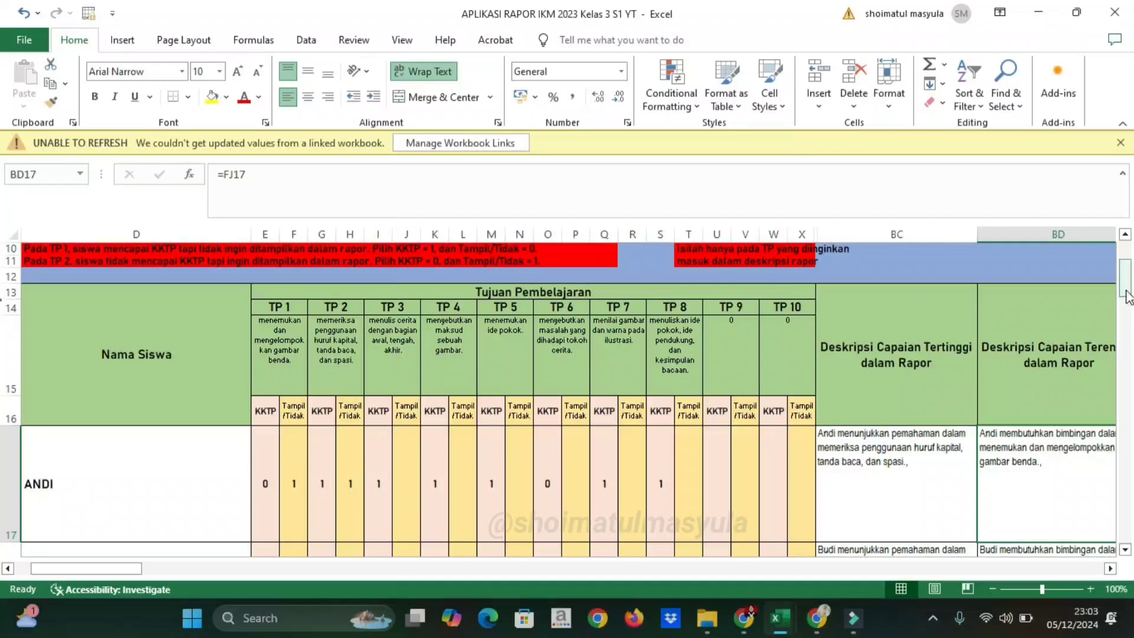
pyautogui.scroll(3, 1127, 292)
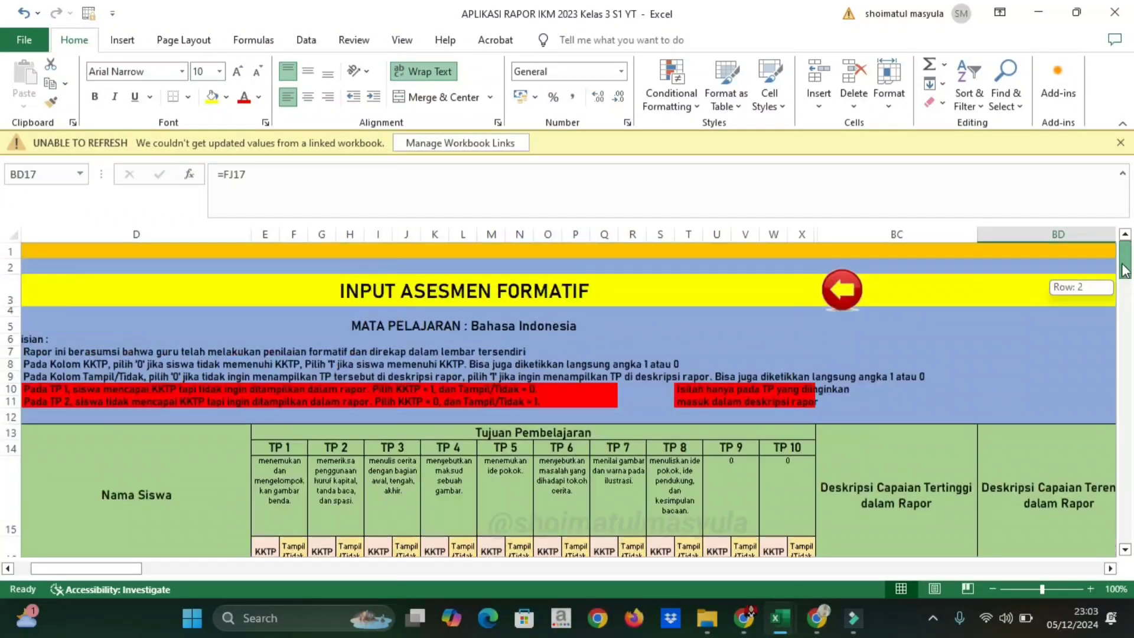
pyautogui.click(839, 288)
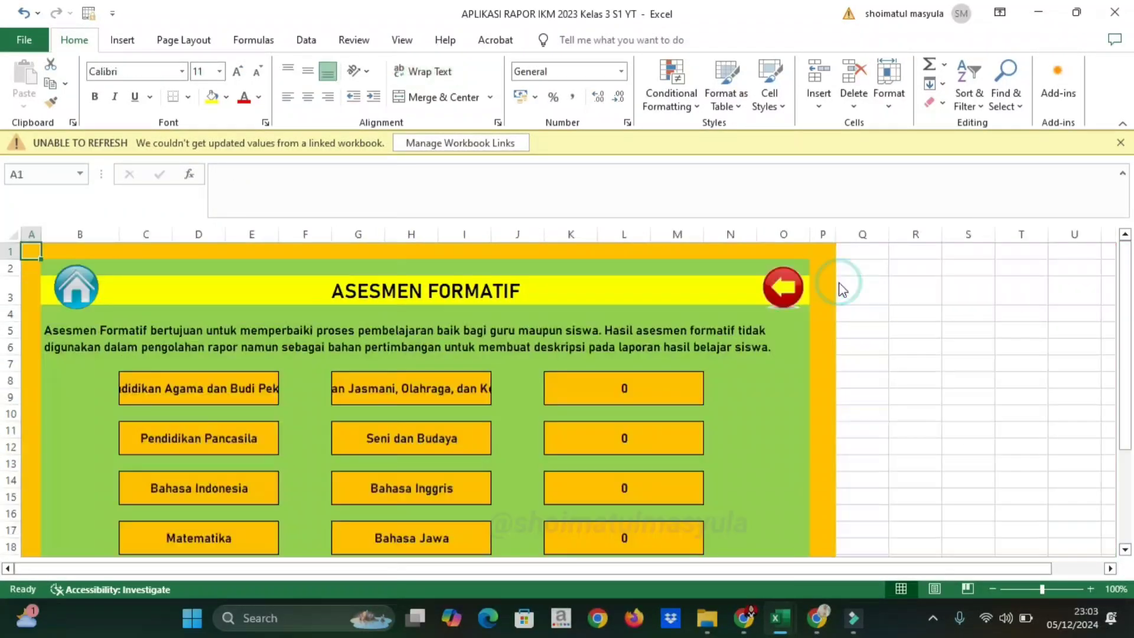
pyautogui.click(73, 304)
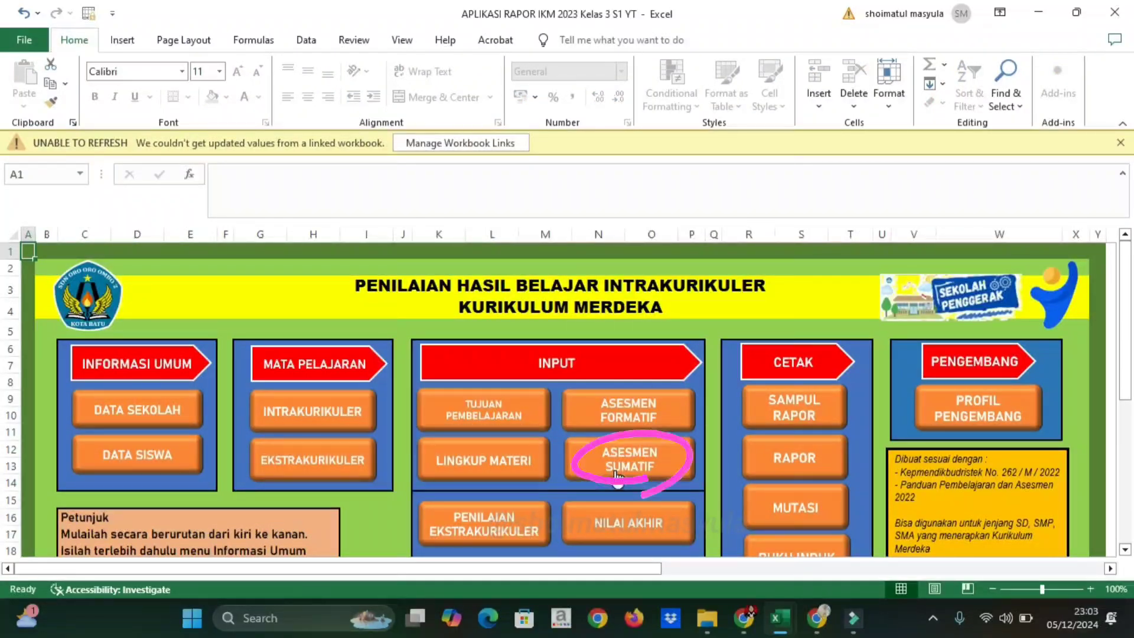
pyautogui.click(643, 471)
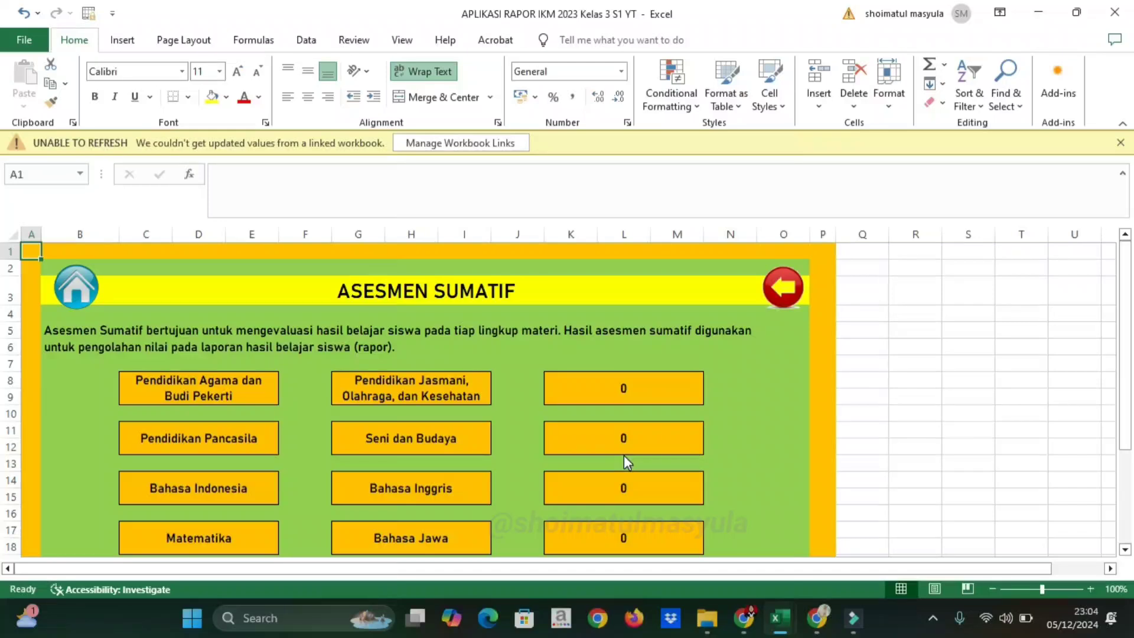
pyautogui.click(208, 393)
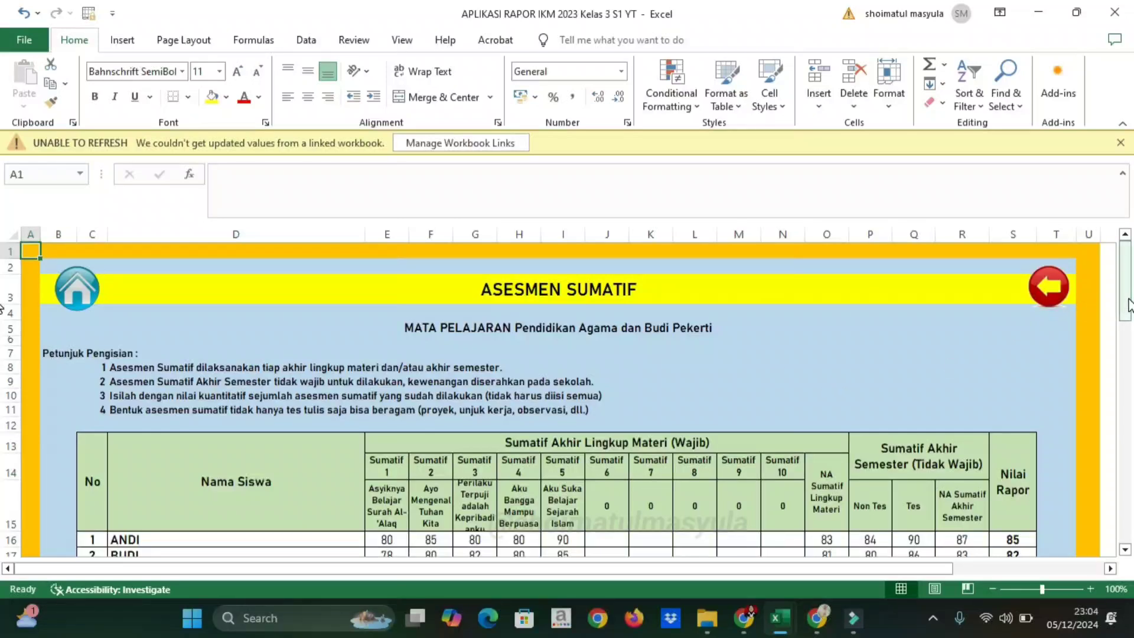
# Enter 90, 78 and 82 as the third student's Sumatif 1, 2 and 3 scores for Pendidikan Agama dan Budi Pekerti
pyautogui.moveTo(1128, 306); pyautogui.dragTo(1129, 320)
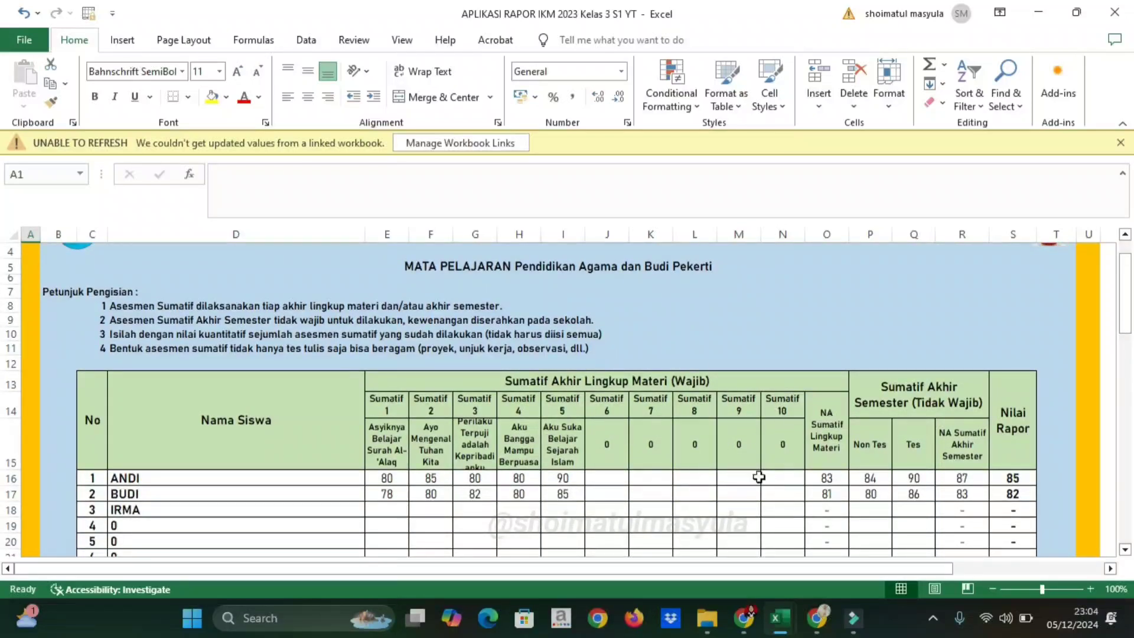
pyautogui.moveTo(1129, 325)
pyautogui.mouseDown()
pyautogui.moveTo(1130, 292)
pyautogui.moveTo(1129, 305)
pyautogui.mouseUp()
pyautogui.click(381, 512)
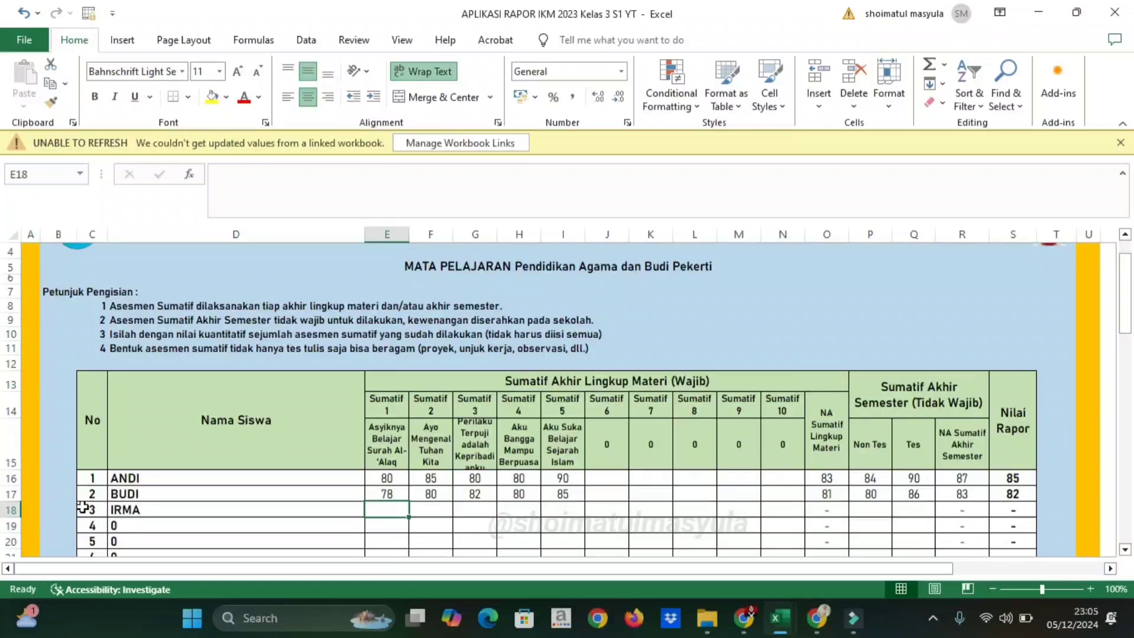
pyautogui.write('90')
pyautogui.press('Tab')
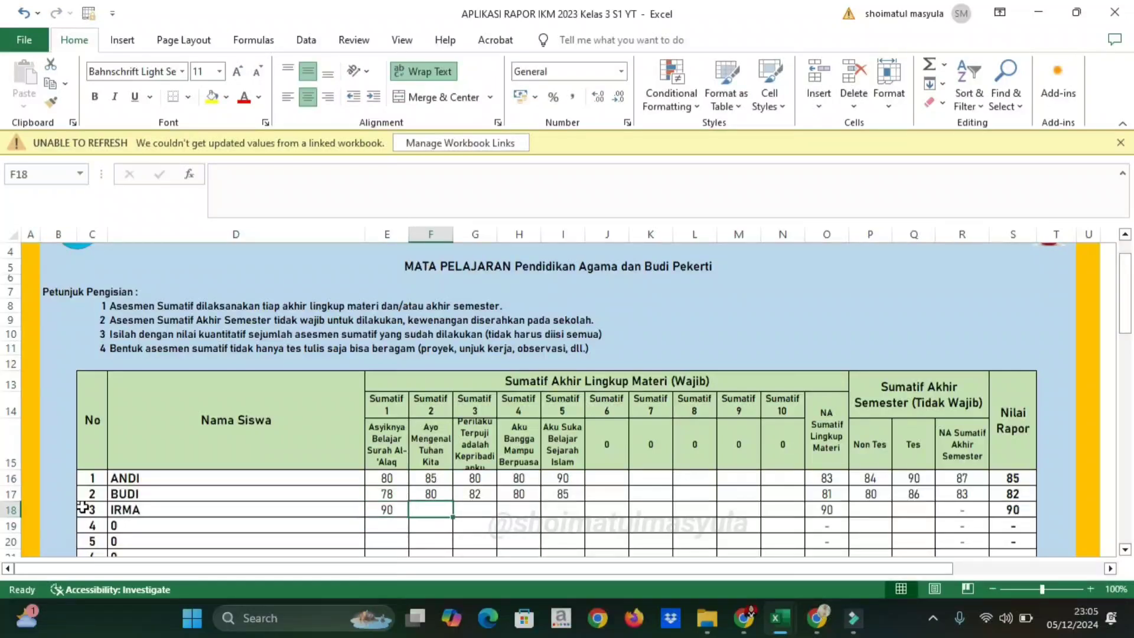
pyautogui.write('78')
pyautogui.press('Tab')
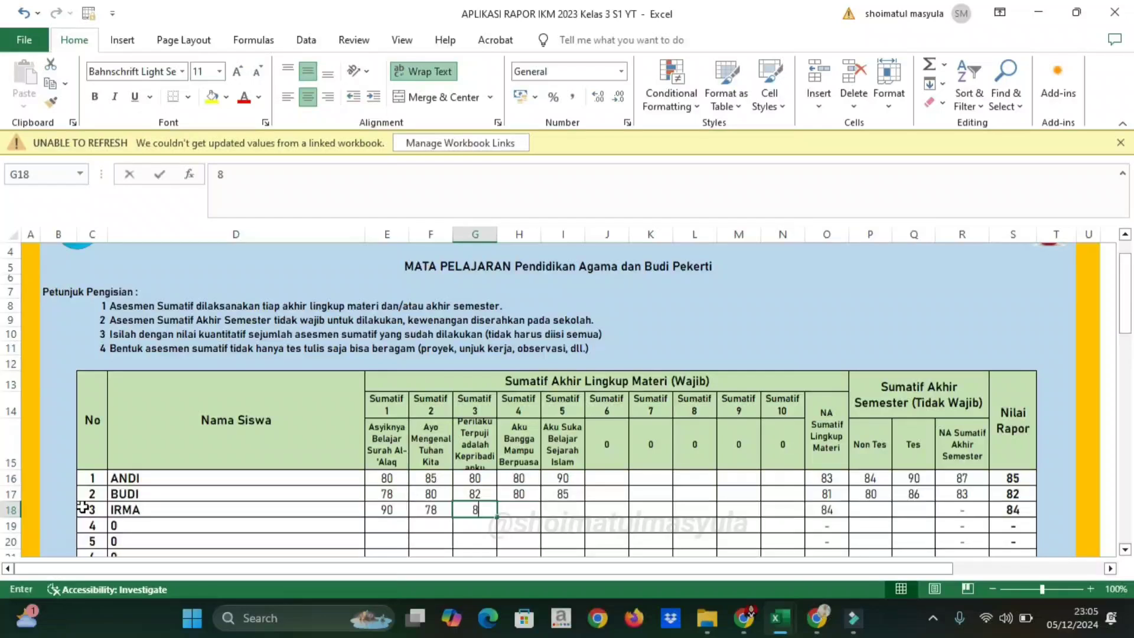
pyautogui.write('82')
pyautogui.press('Tab')
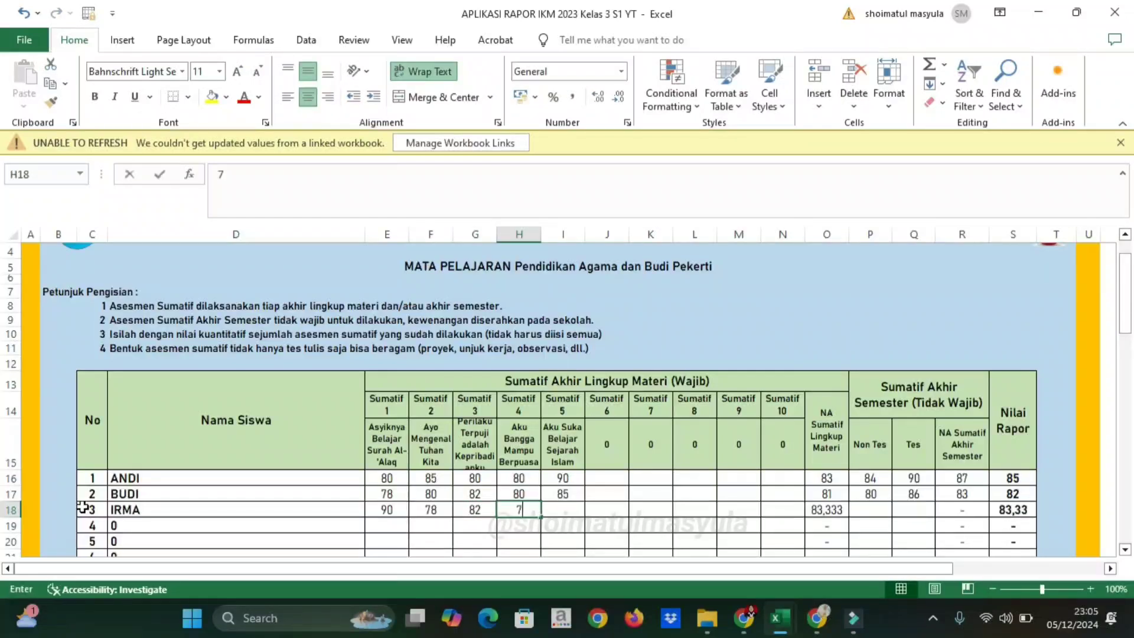
# Enter 78 as the third student's Sumatif 4 score and 82 as the Sumatif 5 score
pyautogui.write('78')
pyautogui.press('Tab')
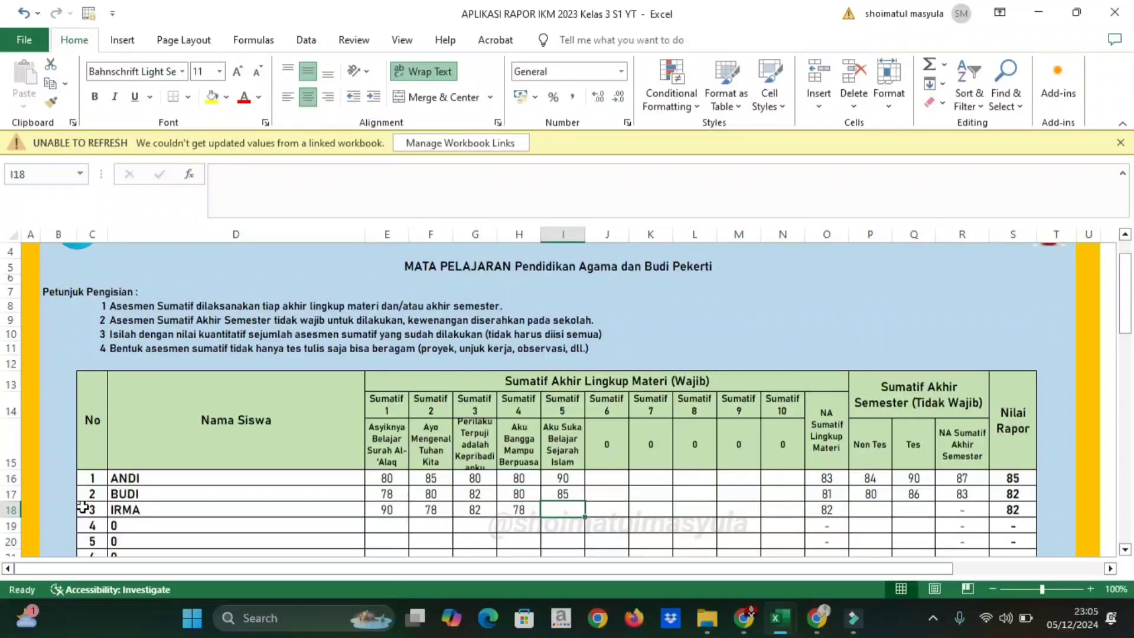
pyautogui.write('80')
pyautogui.press('Tab')
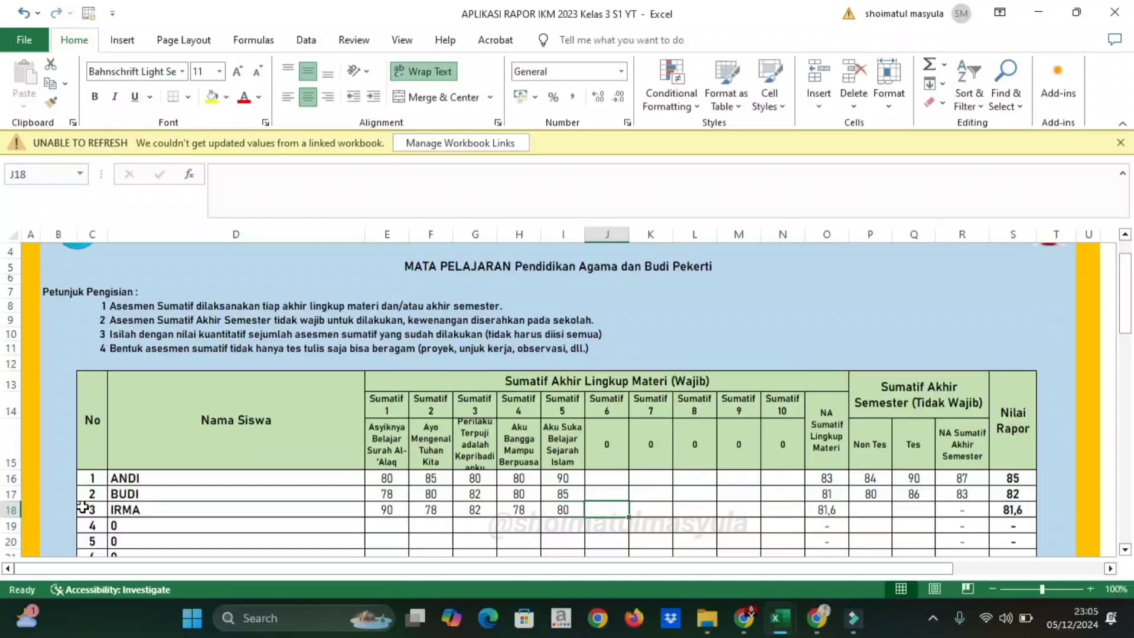
pyautogui.press('Left')
pyautogui.write('8')
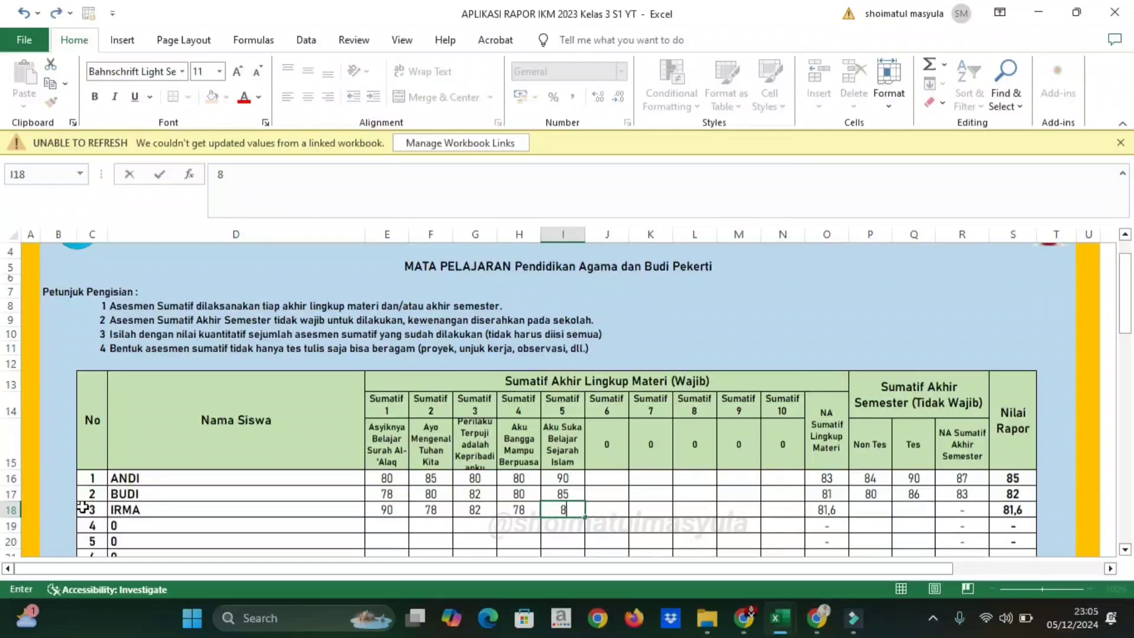
pyautogui.press('Tab')
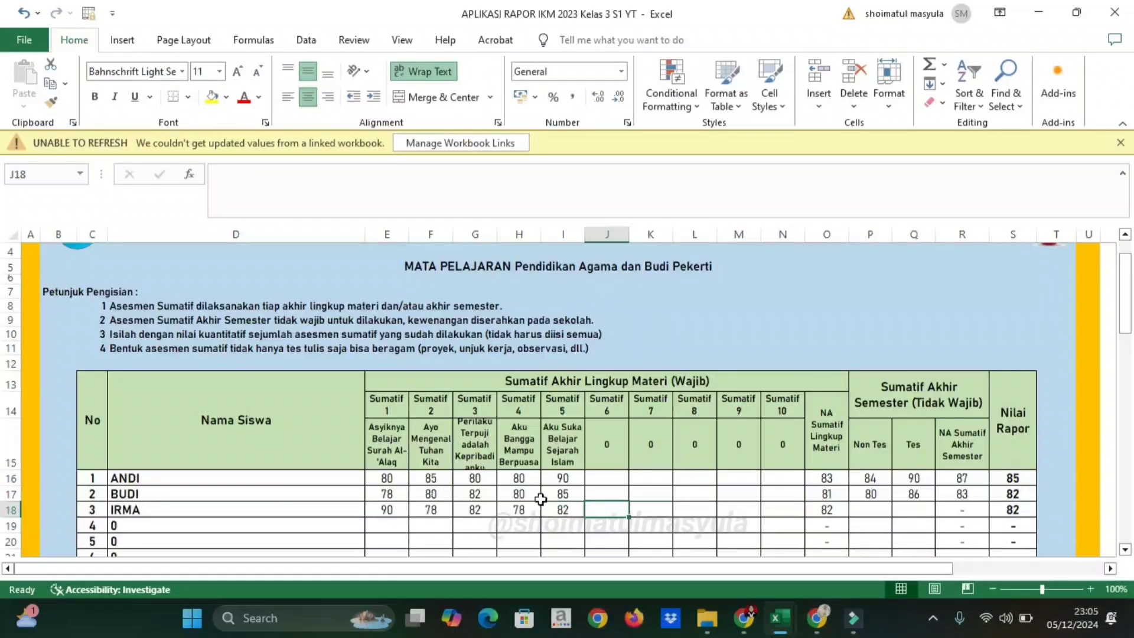
# Enter the third student's Sumatif Akhir Semester scores: 88 for Non Tes and 80 for Tes
pyautogui.click(869, 508)
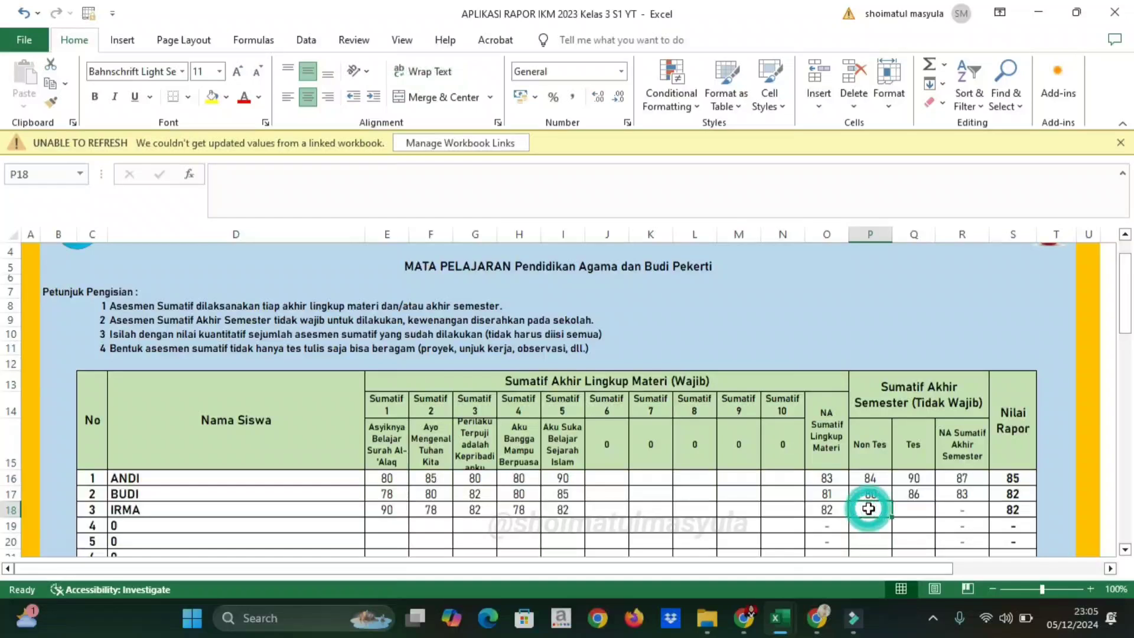
pyautogui.write('8')
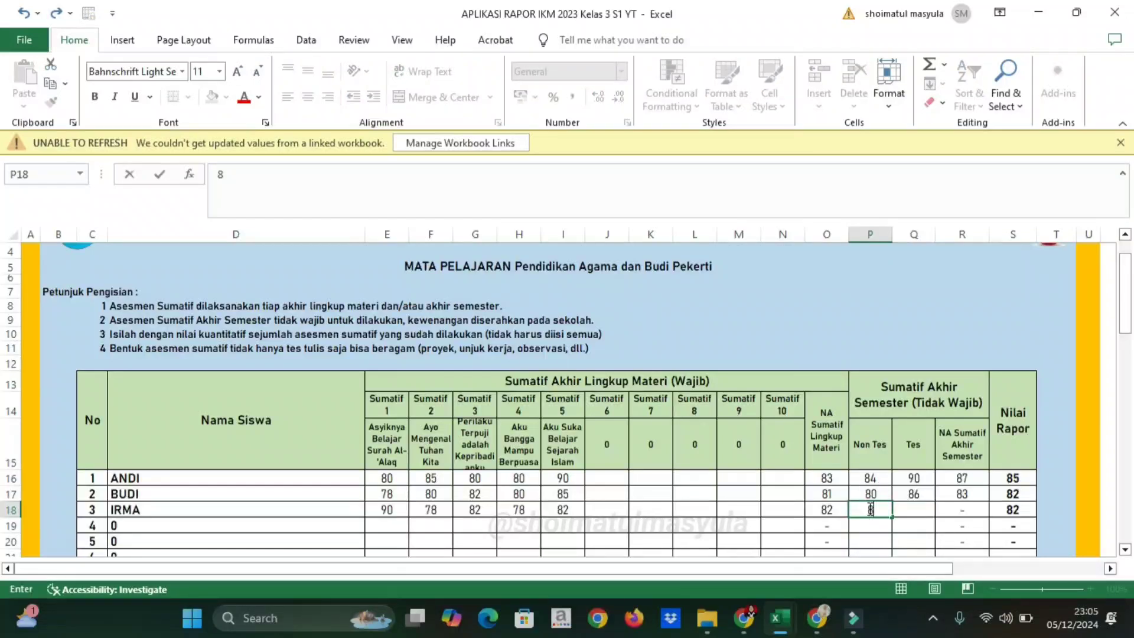
pyautogui.write('8')
pyautogui.press('Tab')
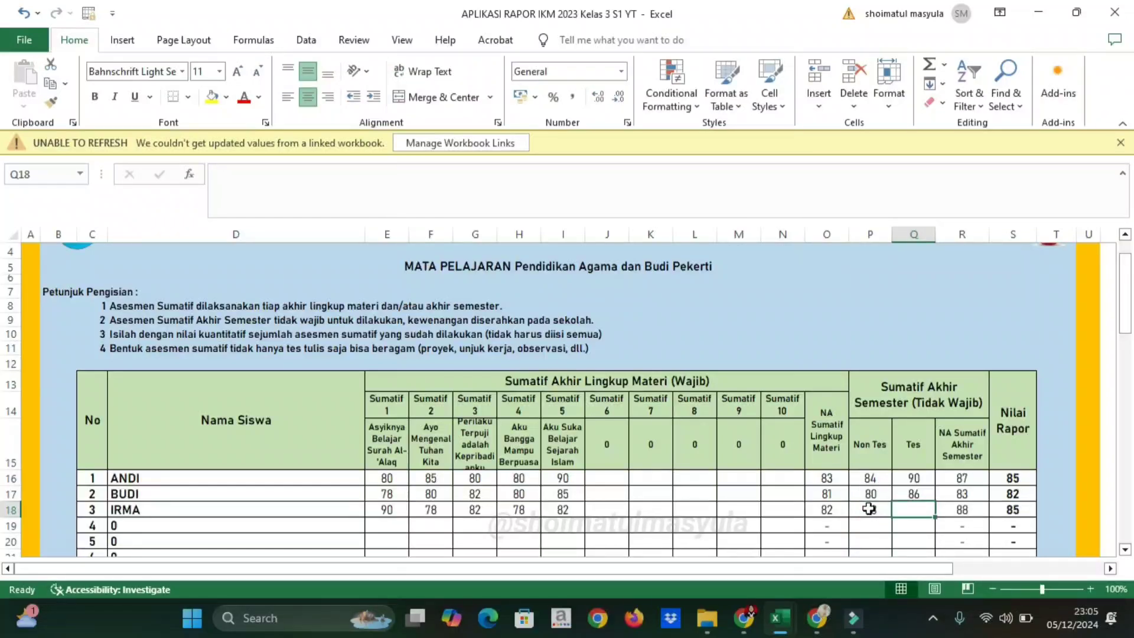
pyautogui.write('80')
pyautogui.press('Tab')
pyautogui.click(752, 534)
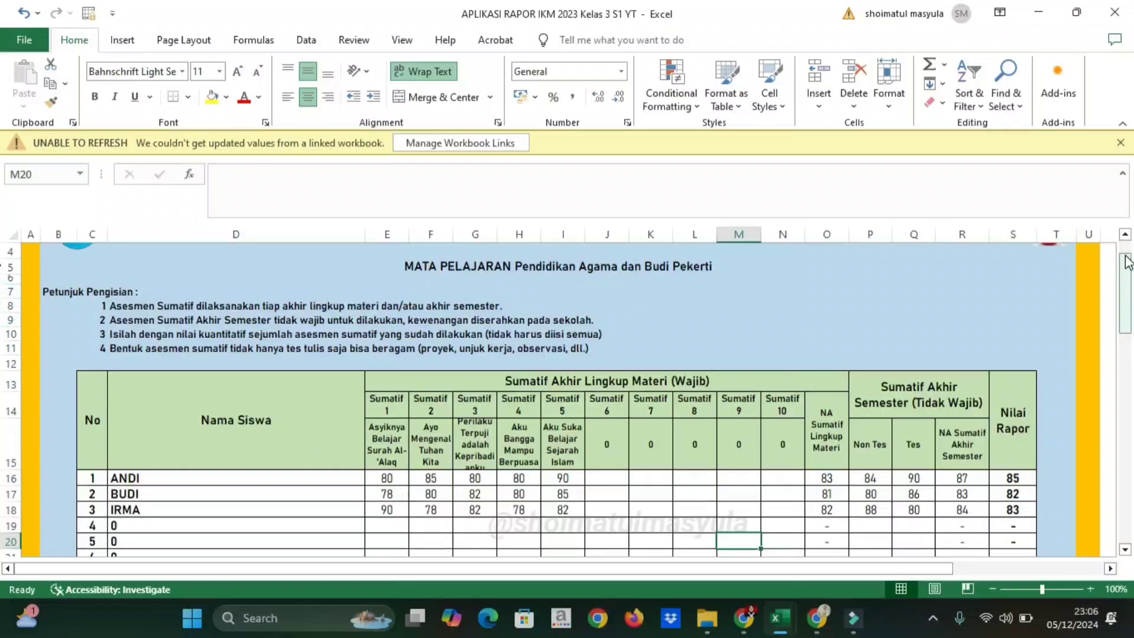
# Go back to the Asesmen Sumatif subject list and open the Bahasa Indonesia sheet to review its scores
pyautogui.moveTo(1128, 271); pyautogui.dragTo(1126, 250)
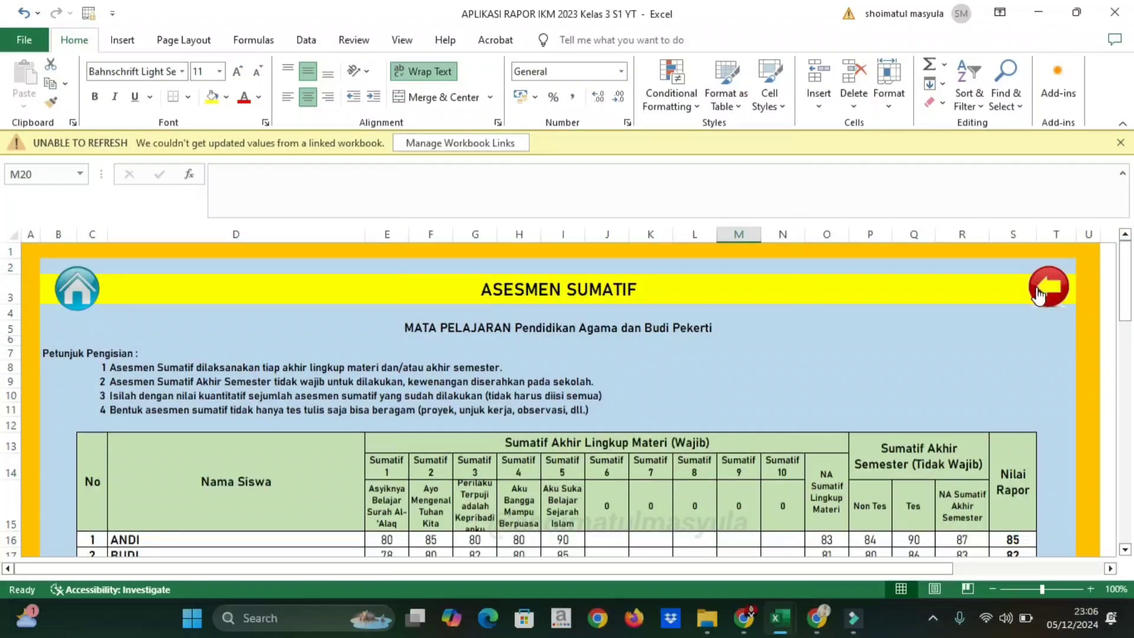
pyautogui.click(1039, 293)
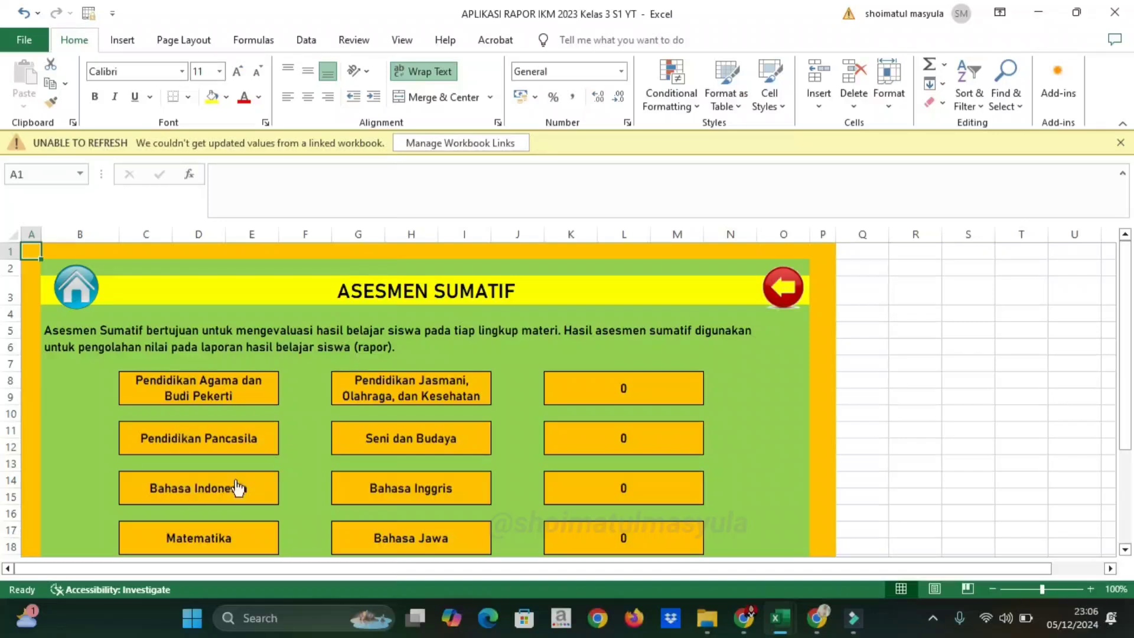
pyautogui.click(184, 495)
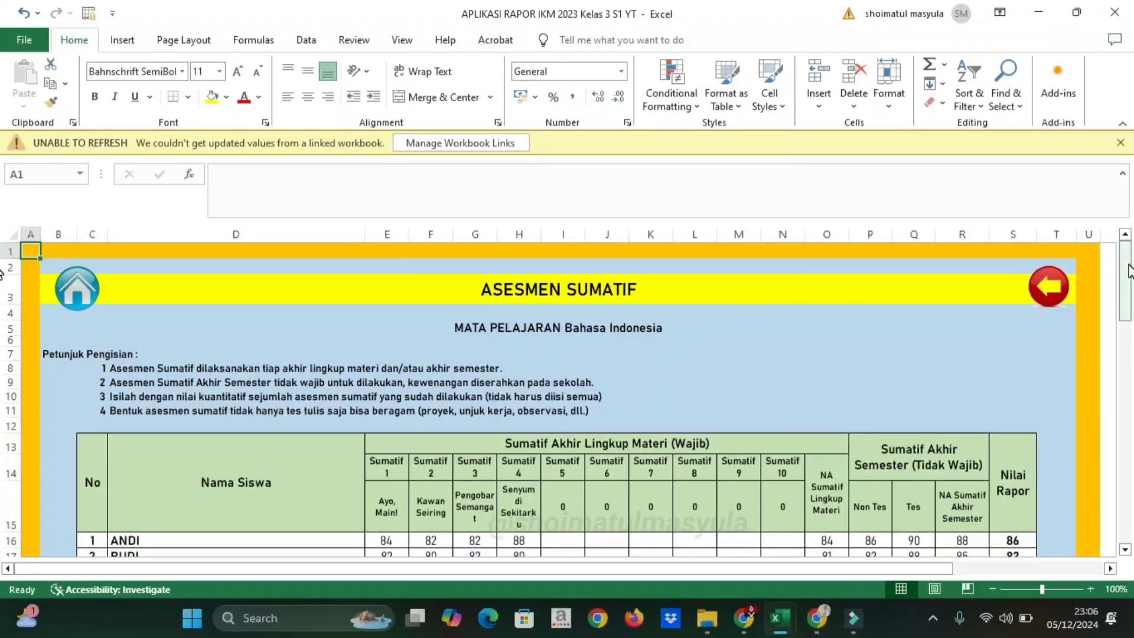
pyautogui.moveTo(1130, 270); pyautogui.dragTo(1131, 290)
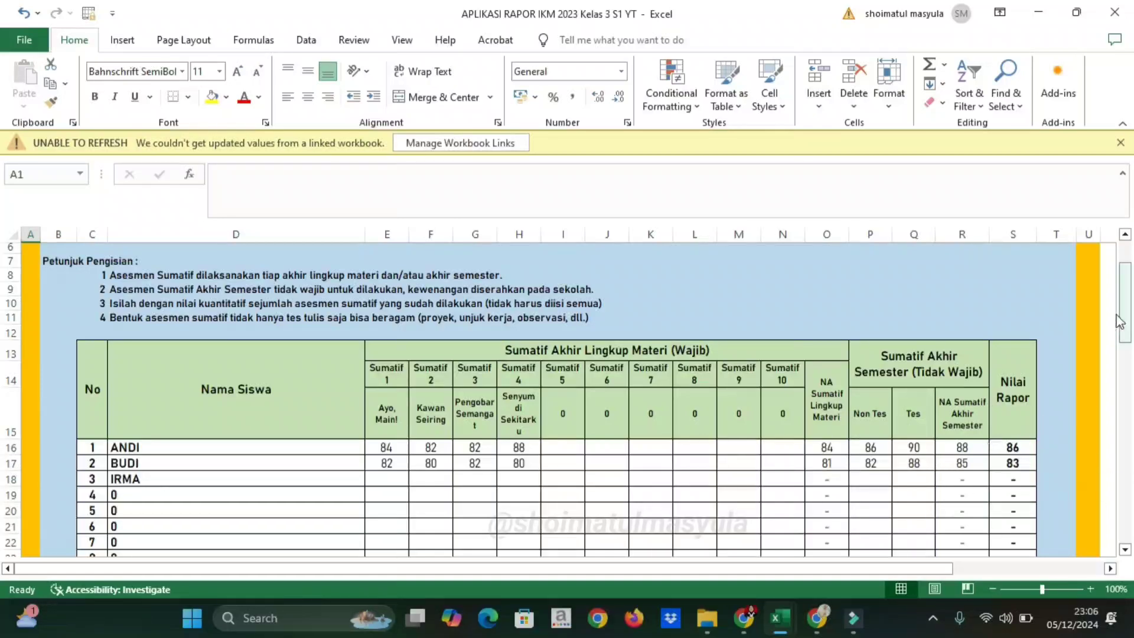
pyautogui.moveTo(1118, 319); pyautogui.dragTo(1117, 298)
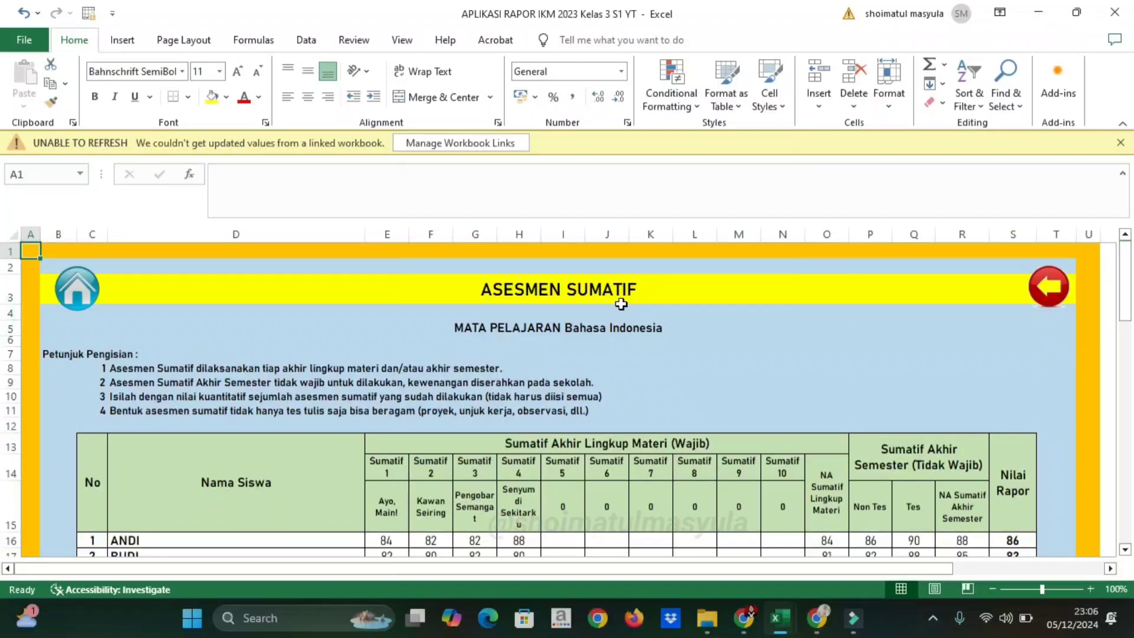
# Return to the home menu and open the Nilai Akhir sheet to review the summative final score summary
pyautogui.click(1044, 288)
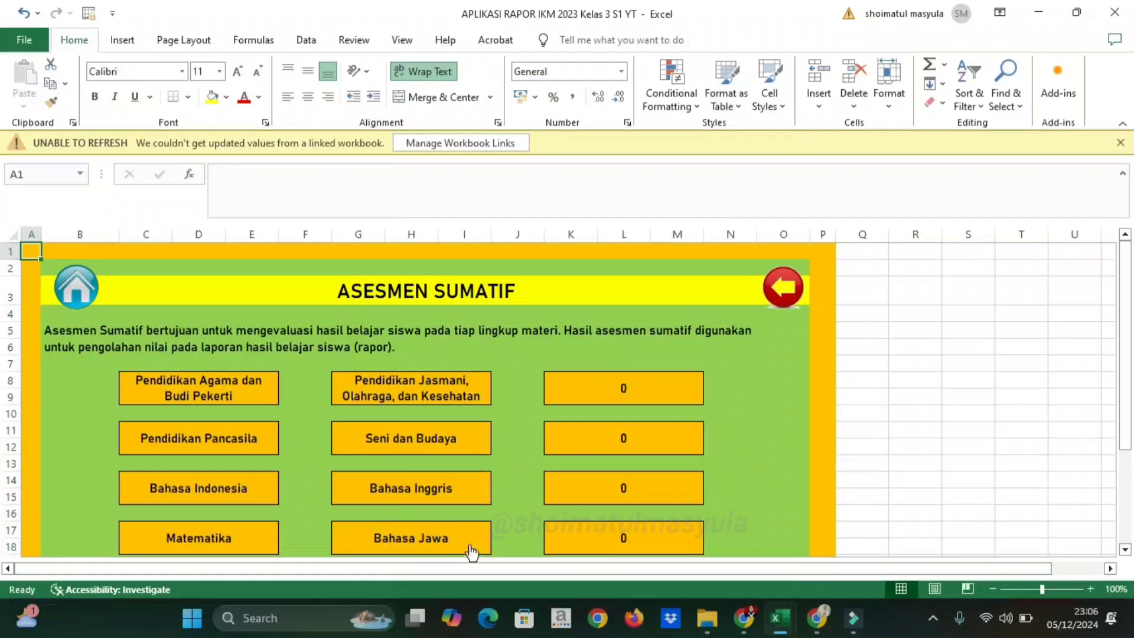
pyautogui.click(78, 290)
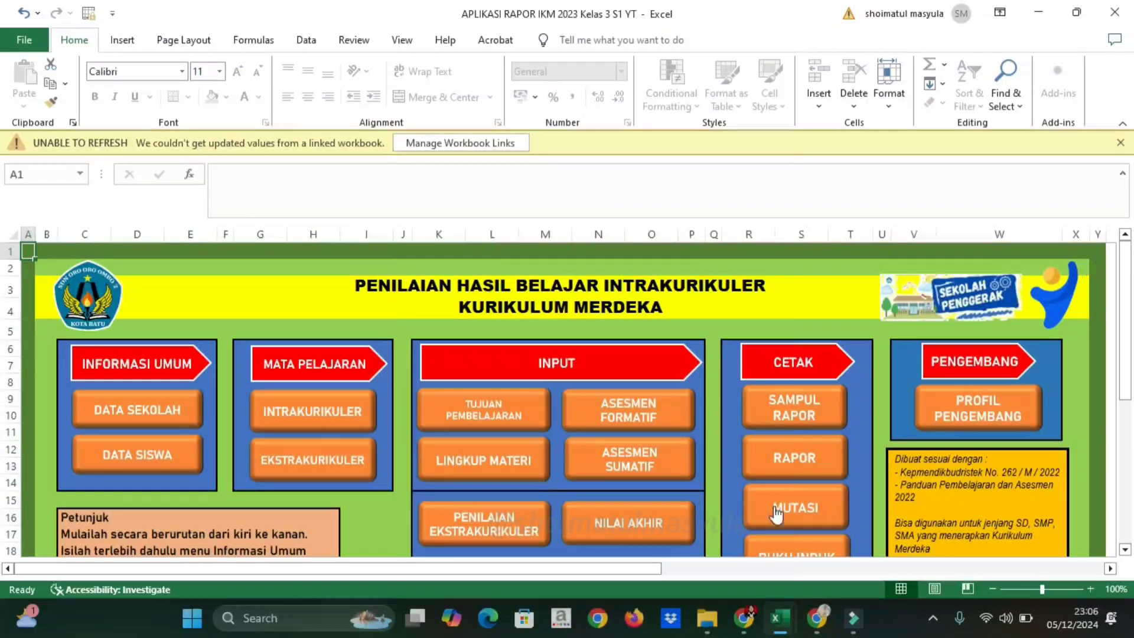
pyautogui.click(646, 533)
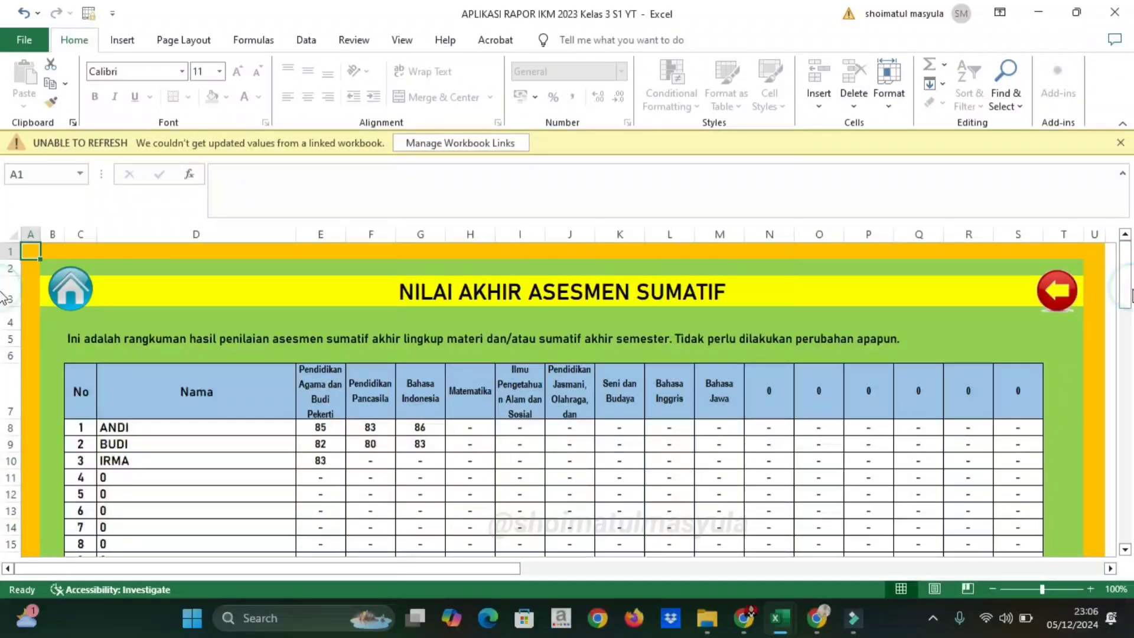
pyautogui.moveTo(1125, 295); pyautogui.dragTo(1130, 260)
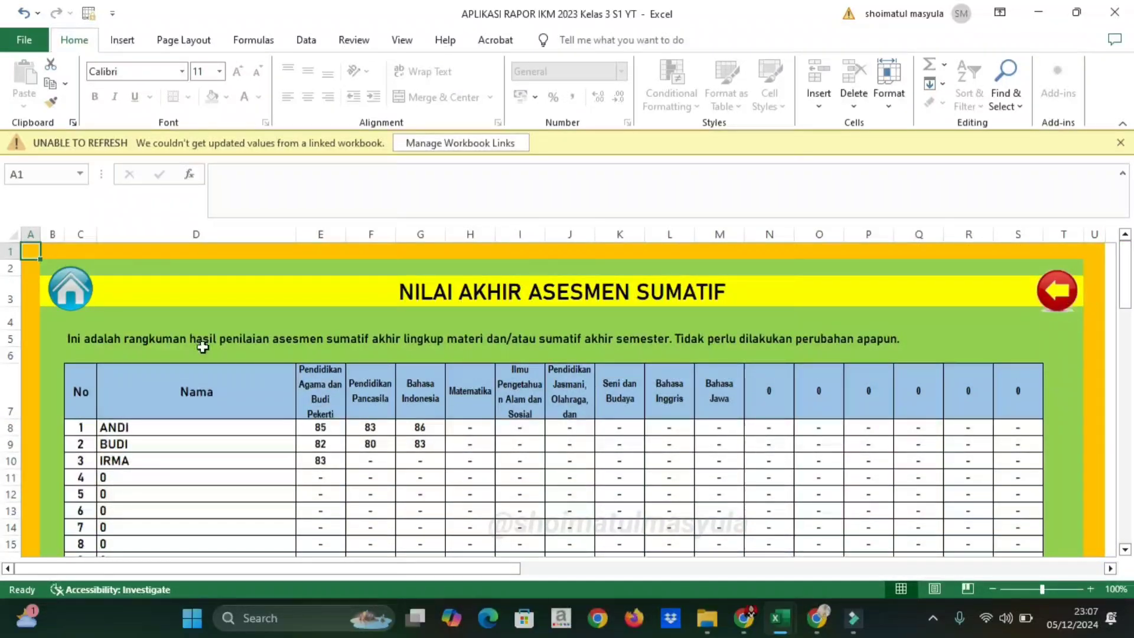
# Return to the home menu and open the Sampul Rapor sheet to view the report cover
pyautogui.click(60, 290)
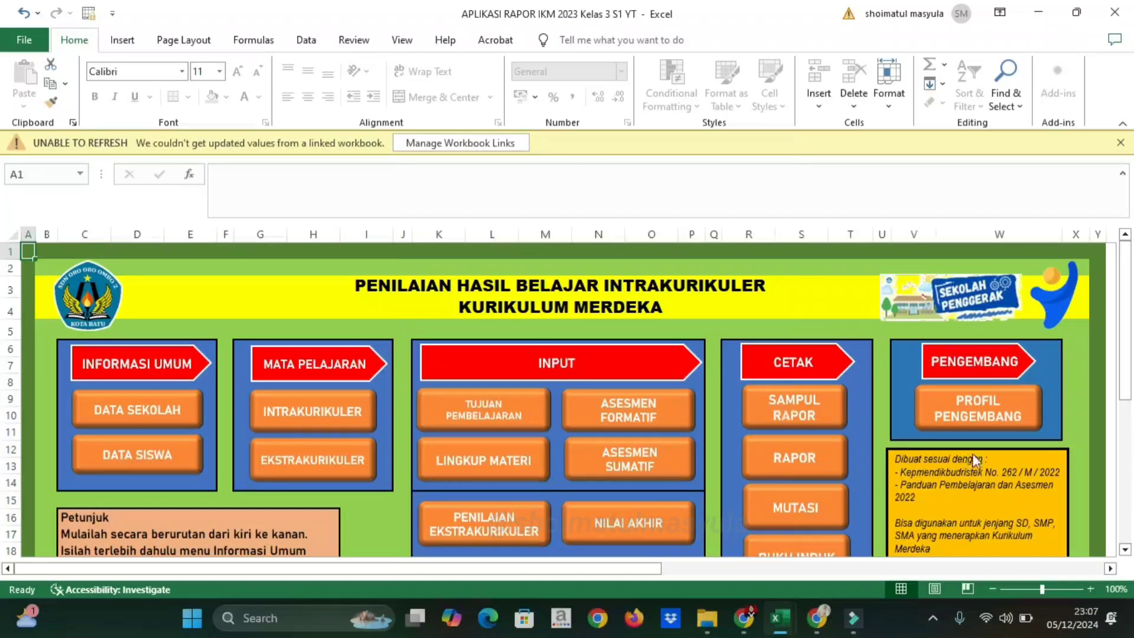
pyautogui.click(796, 402)
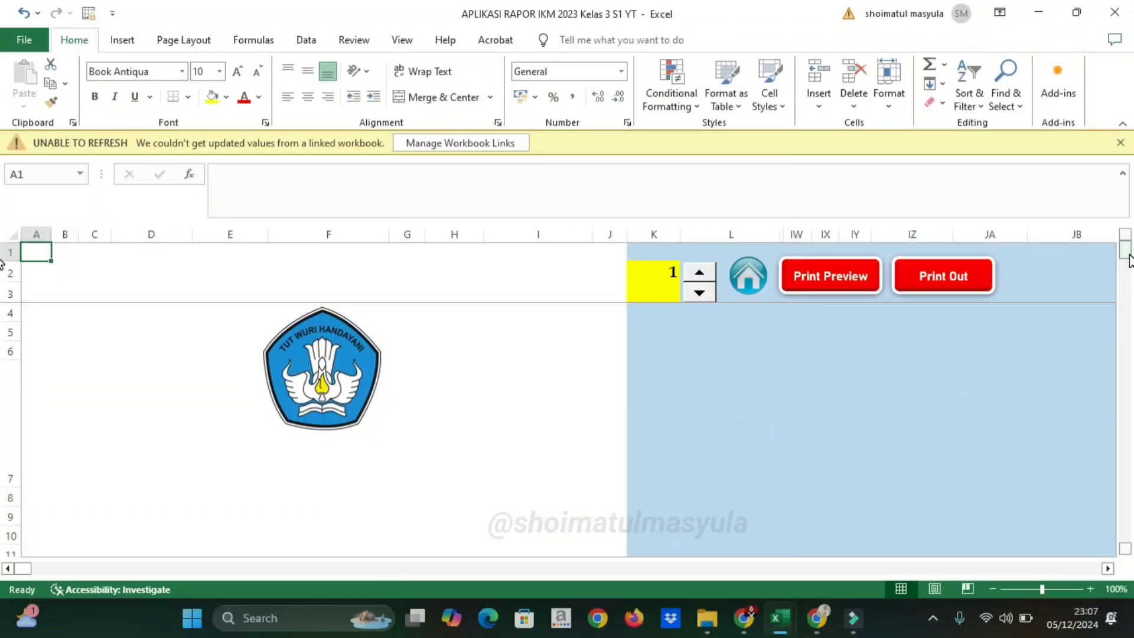
pyautogui.moveTo(1129, 260)
pyautogui.mouseDown()
pyautogui.moveTo(1130, 378)
pyautogui.moveTo(1106, 261)
pyautogui.mouseUp()
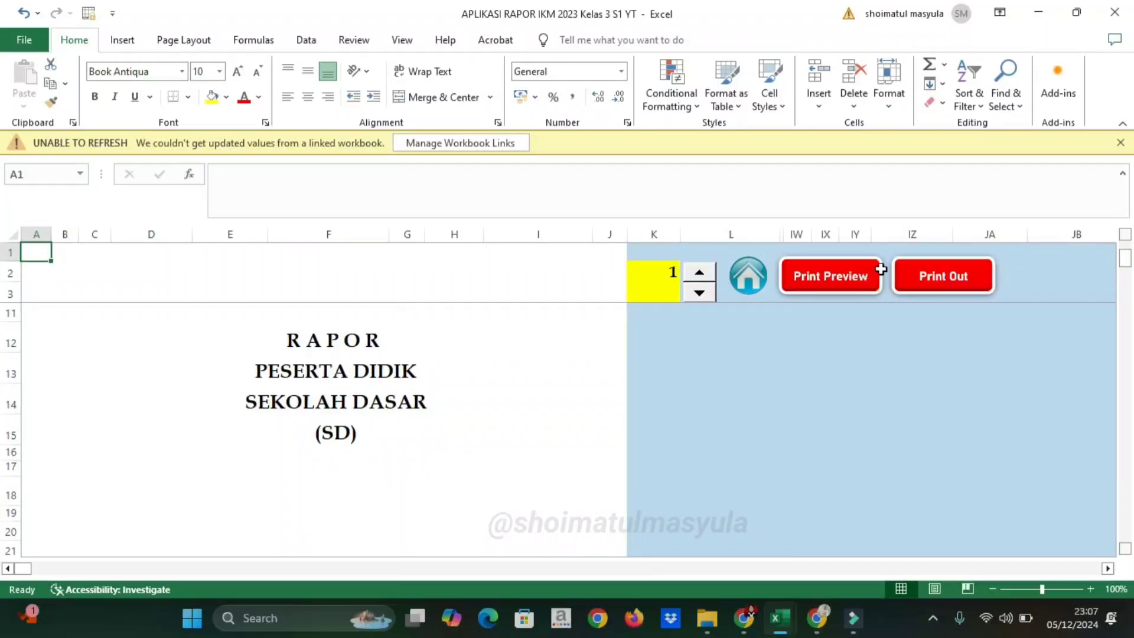
# Return to the home menu and open the Rapor sheet to review the first student's grades and competency descriptions
pyautogui.click(745, 281)
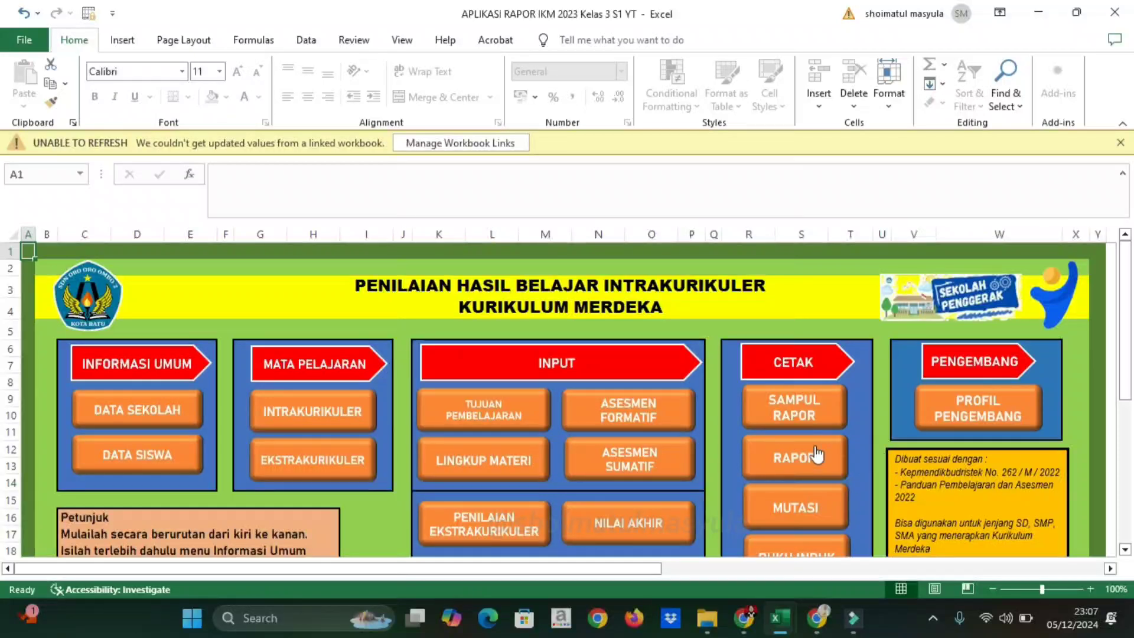
pyautogui.click(788, 472)
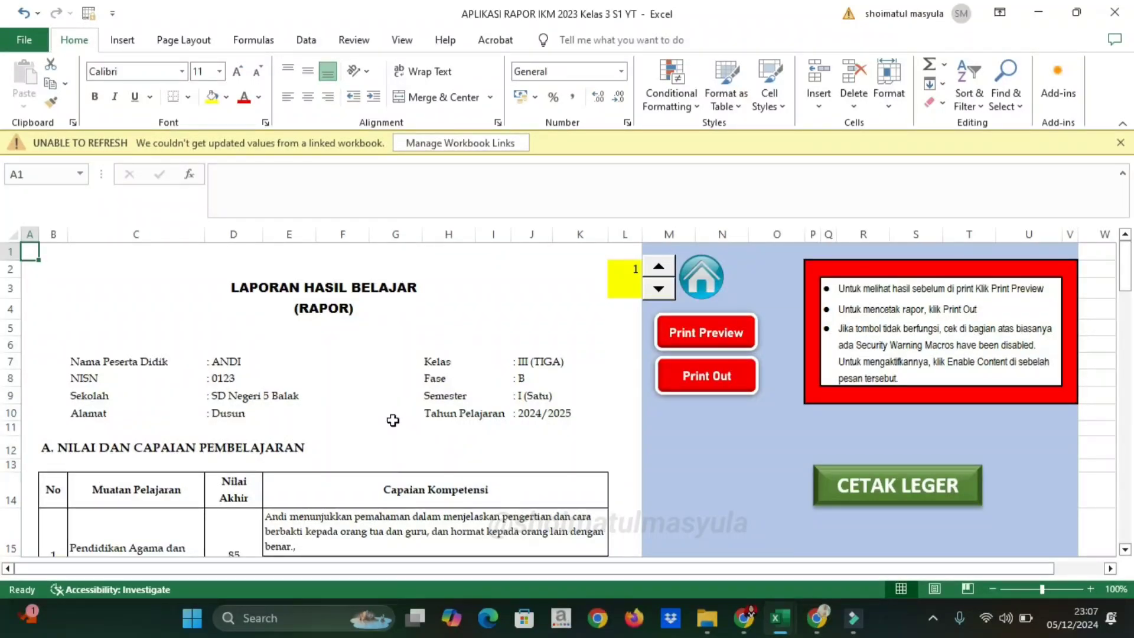
pyautogui.scroll(-2, 1057, 271)
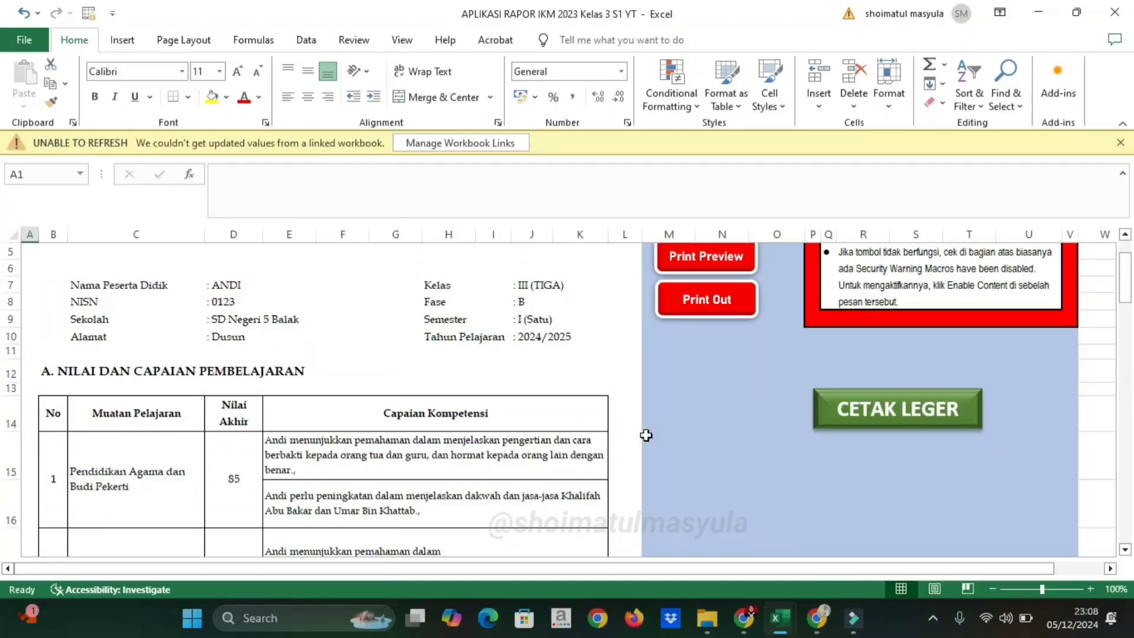
pyautogui.scroll(2, 589, 347)
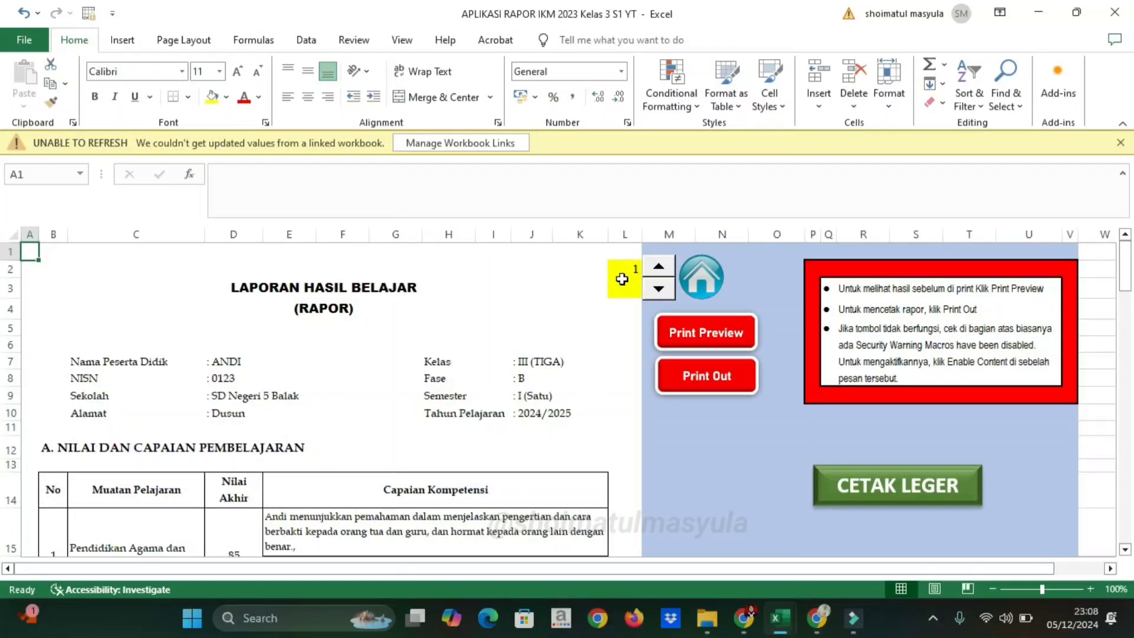
# Browse the report cards up to student number 4, return to number 1 and review that report down to the signature section
pyautogui.click(657, 271)
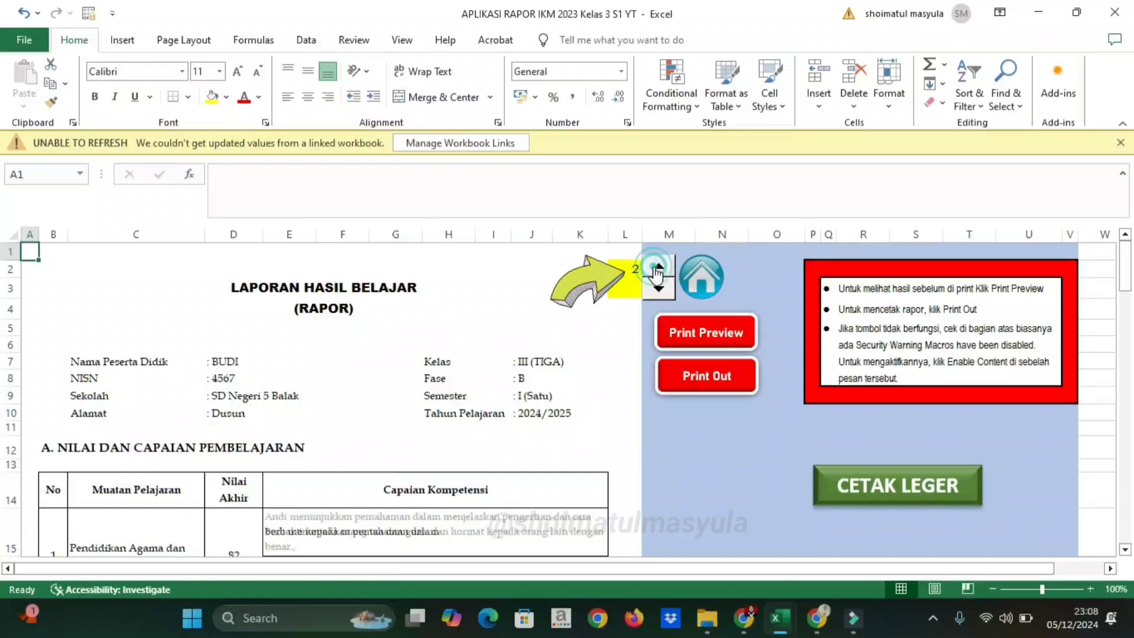
pyautogui.click(658, 270)
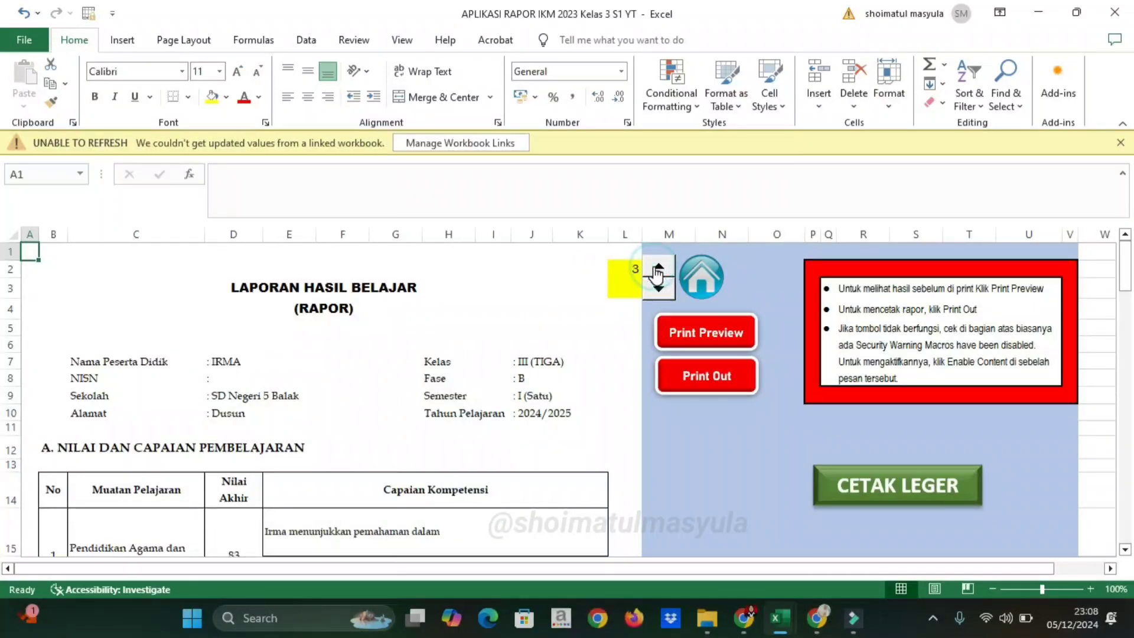
pyautogui.click(657, 272)
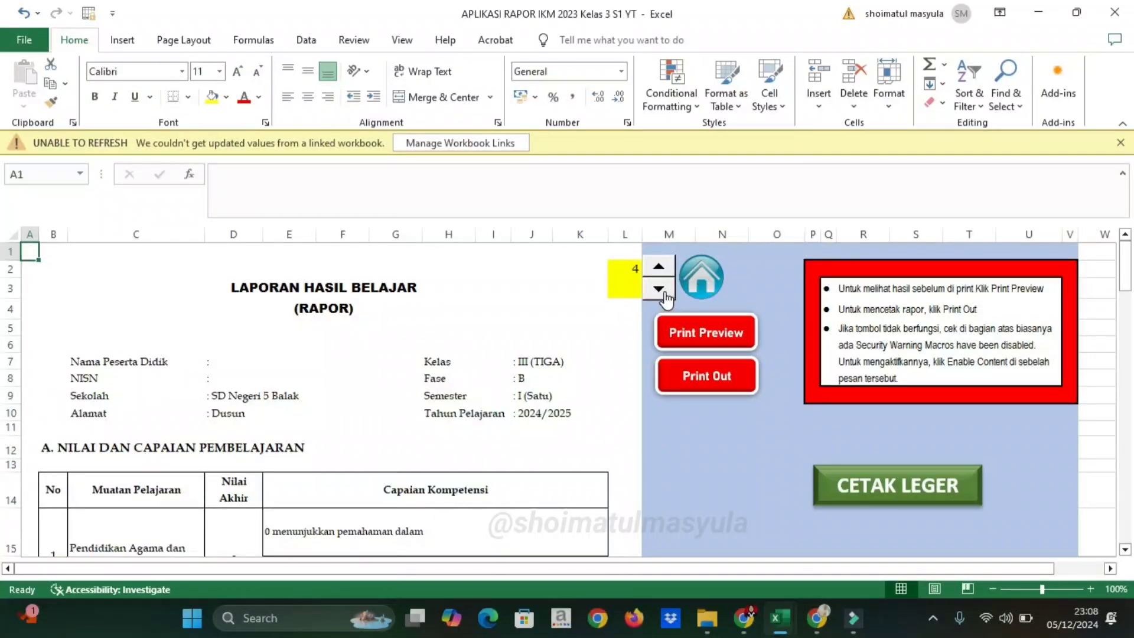
pyautogui.click(660, 290)
pyautogui.click(659, 289)
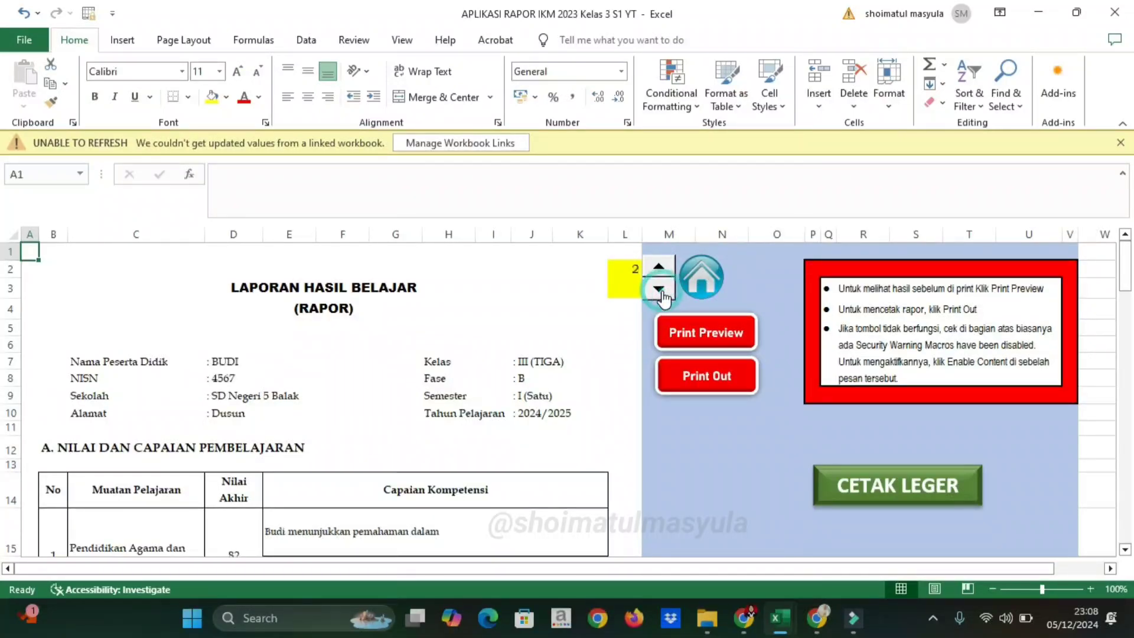
pyautogui.click(659, 290)
pyautogui.moveTo(1125, 268); pyautogui.dragTo(1130, 457)
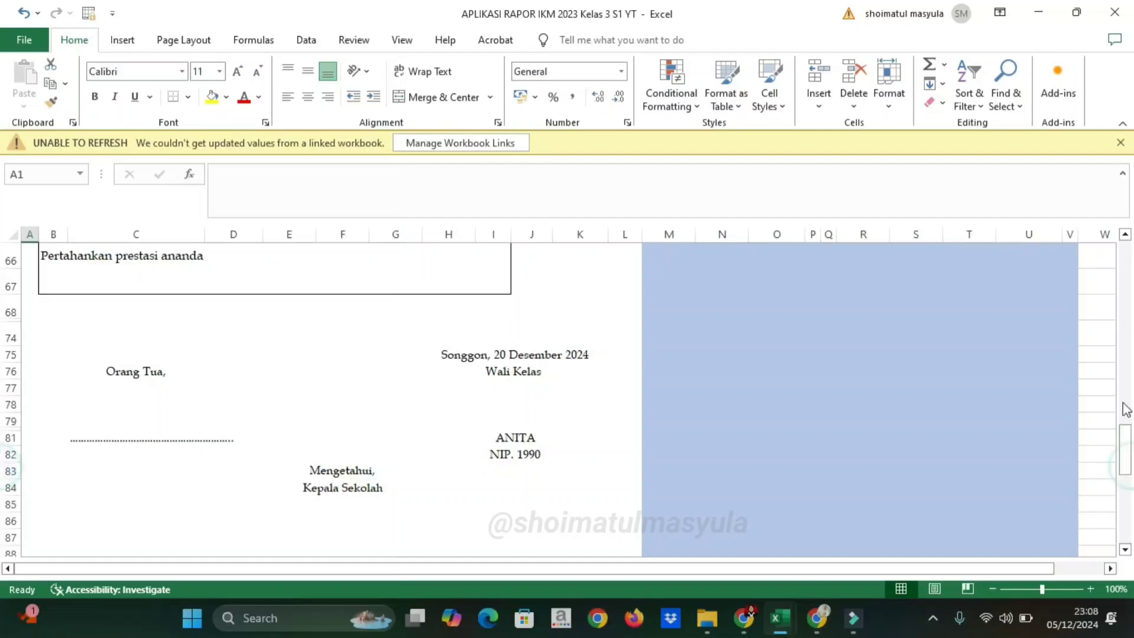
pyautogui.moveTo(1125, 440); pyautogui.dragTo(1128, 245)
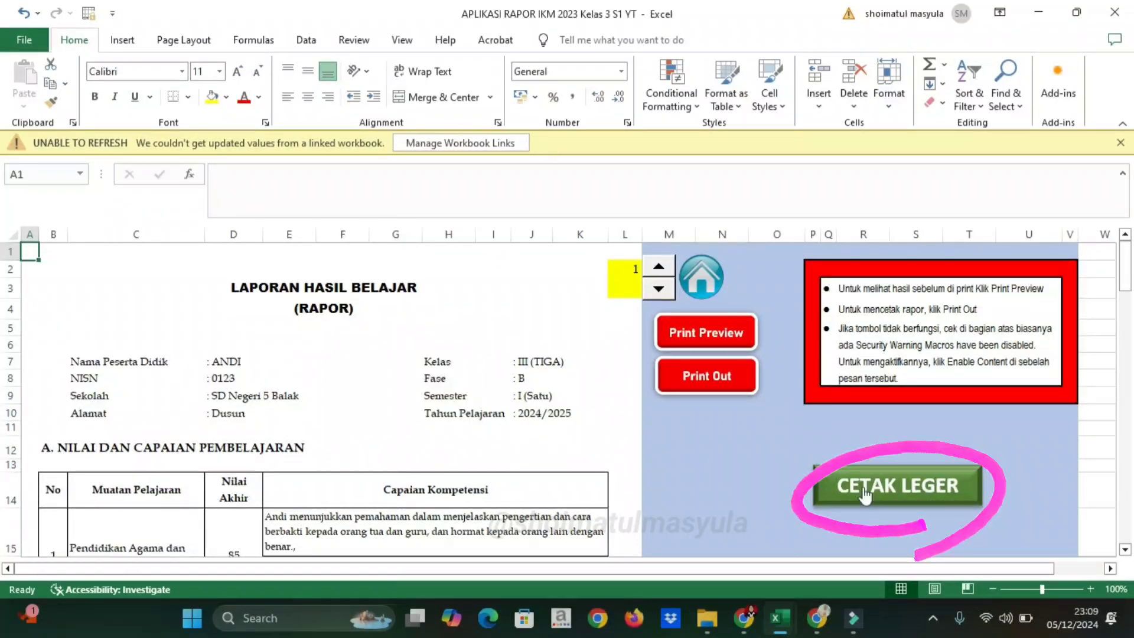
# Open the Leger sheet from the report card and review the class grade ledger with totals, averages and ranks
pyautogui.click(898, 498)
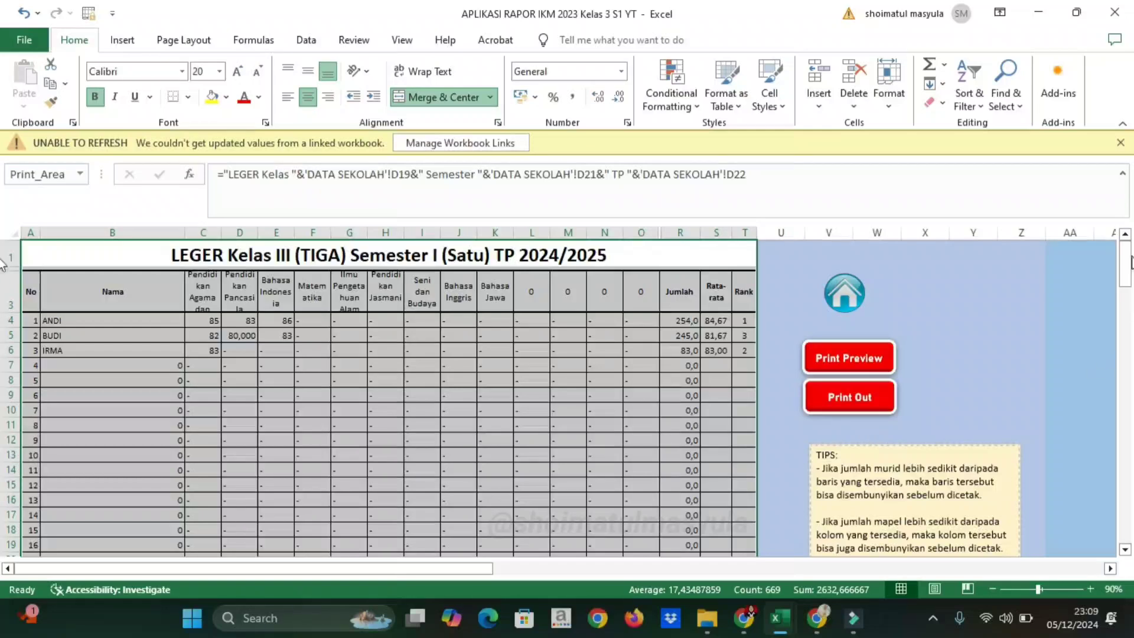
pyautogui.moveTo(1130, 262)
pyautogui.mouseDown()
pyautogui.moveTo(1131, 318)
pyautogui.moveTo(1118, 265)
pyautogui.moveTo(1128, 263)
pyautogui.mouseUp()
pyautogui.moveTo(1129, 277); pyautogui.dragTo(1125, 249)
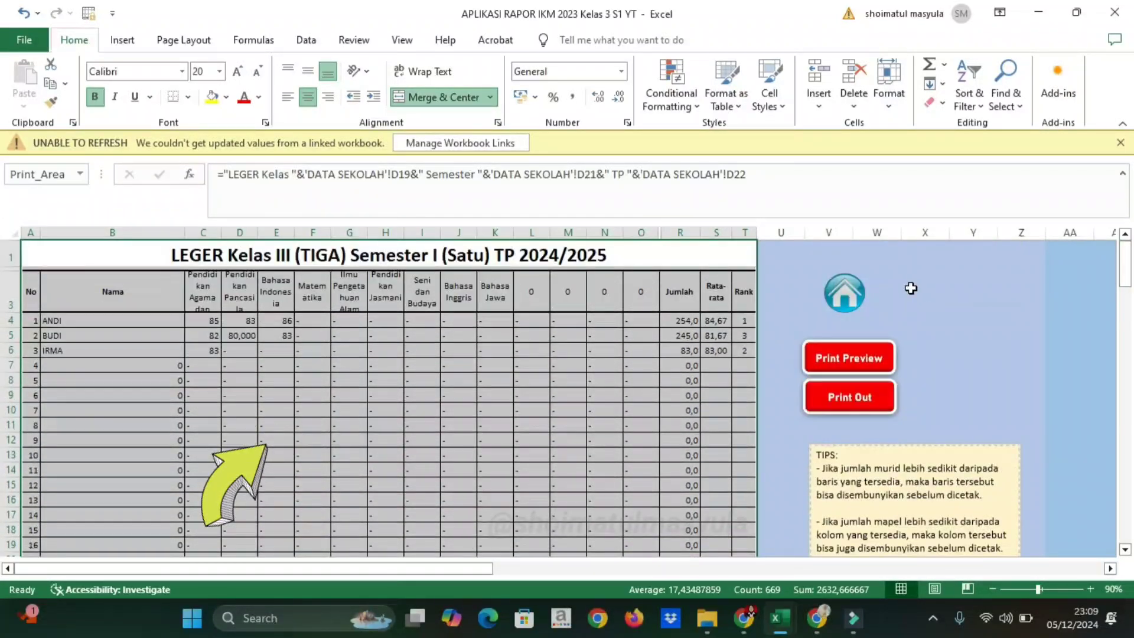
# Return to the home menu and reopen the Rapor sheet for student number 1
pyautogui.click(846, 299)
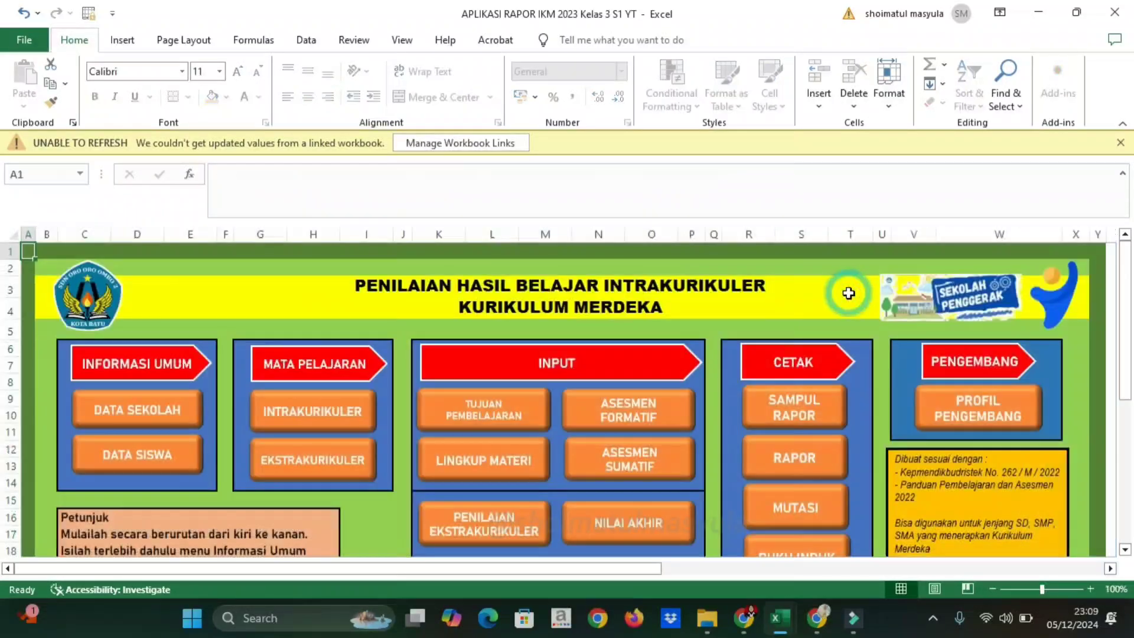
pyautogui.click(787, 466)
pyautogui.moveTo(1125, 266)
pyautogui.mouseDown()
pyautogui.moveTo(1124, 327)
pyautogui.moveTo(1124, 271)
pyautogui.mouseUp()
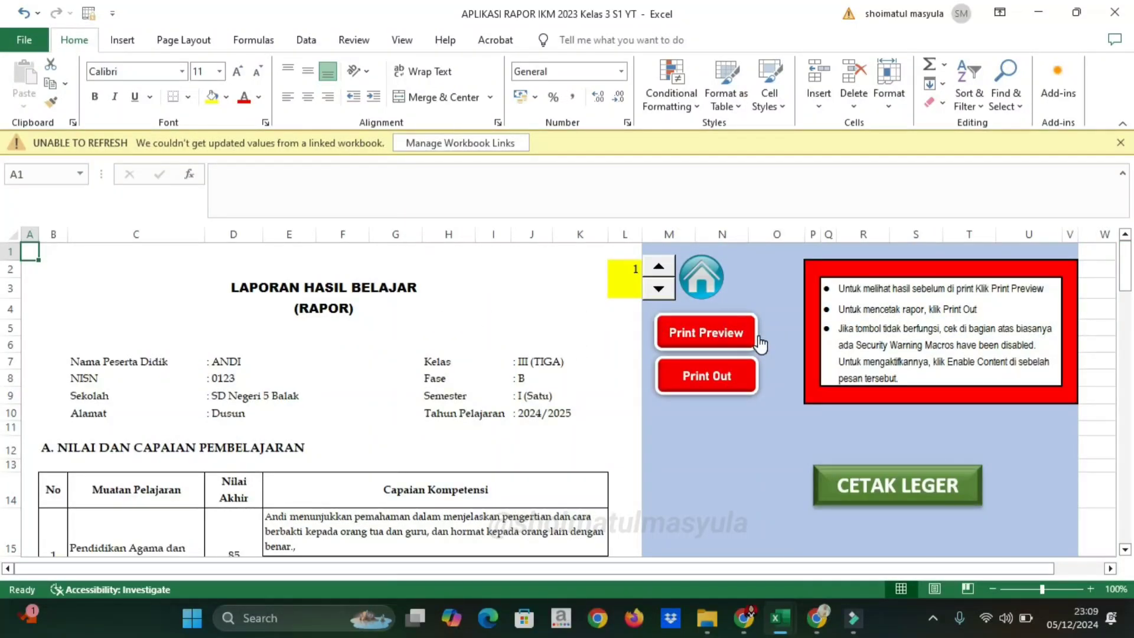
# Preview the report card's printed pages, then view its print settings and close them without printing
pyautogui.click(684, 339)
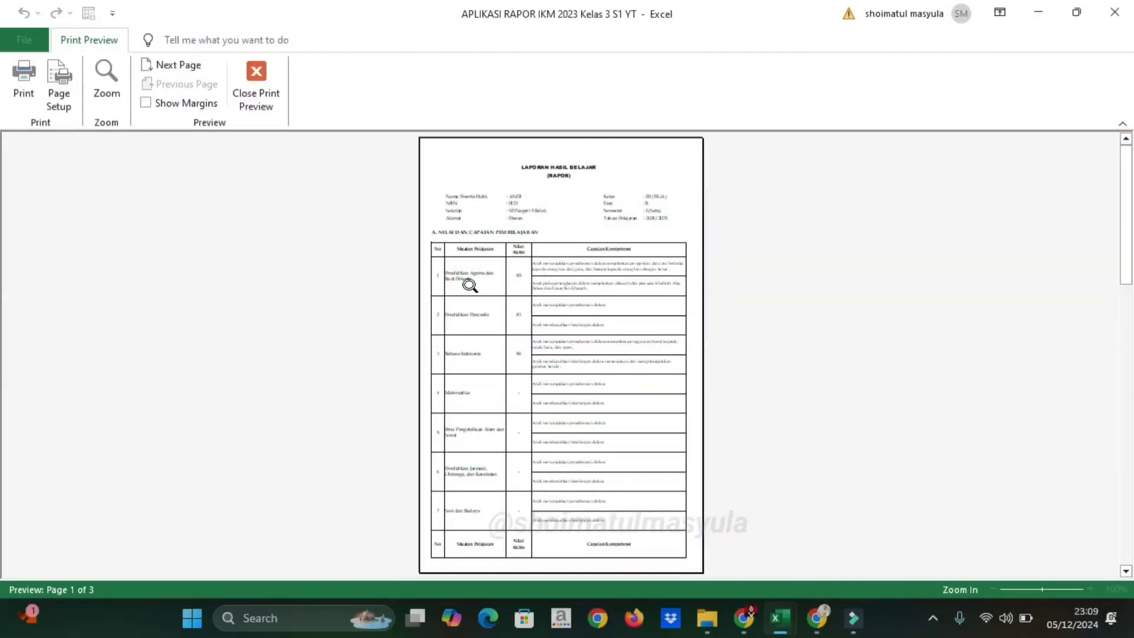
pyautogui.click(250, 82)
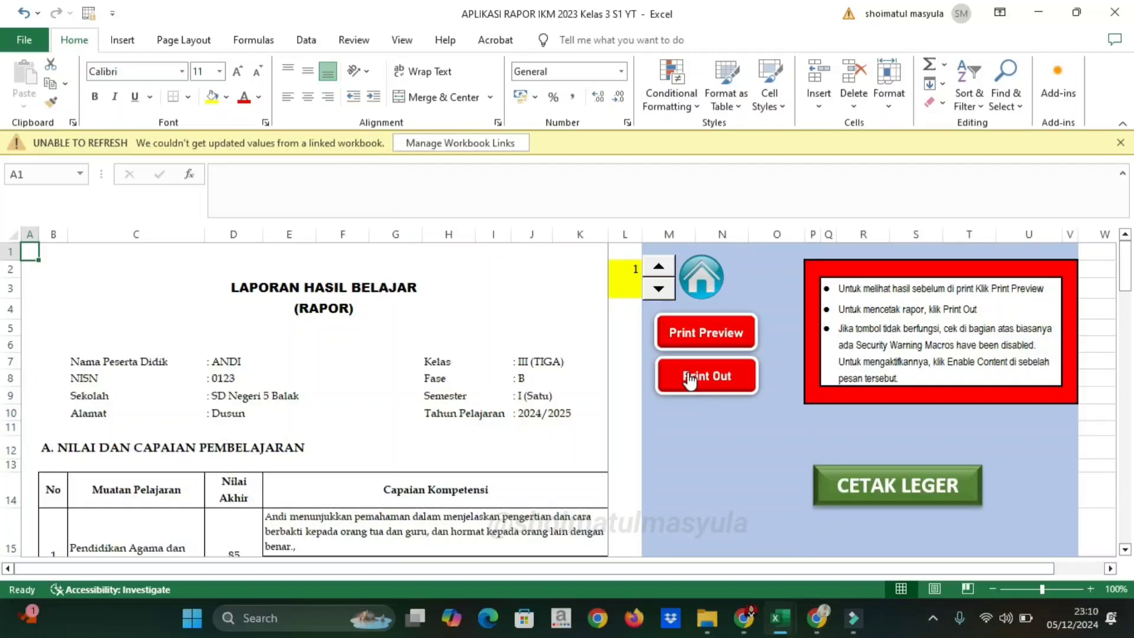
pyautogui.click(690, 380)
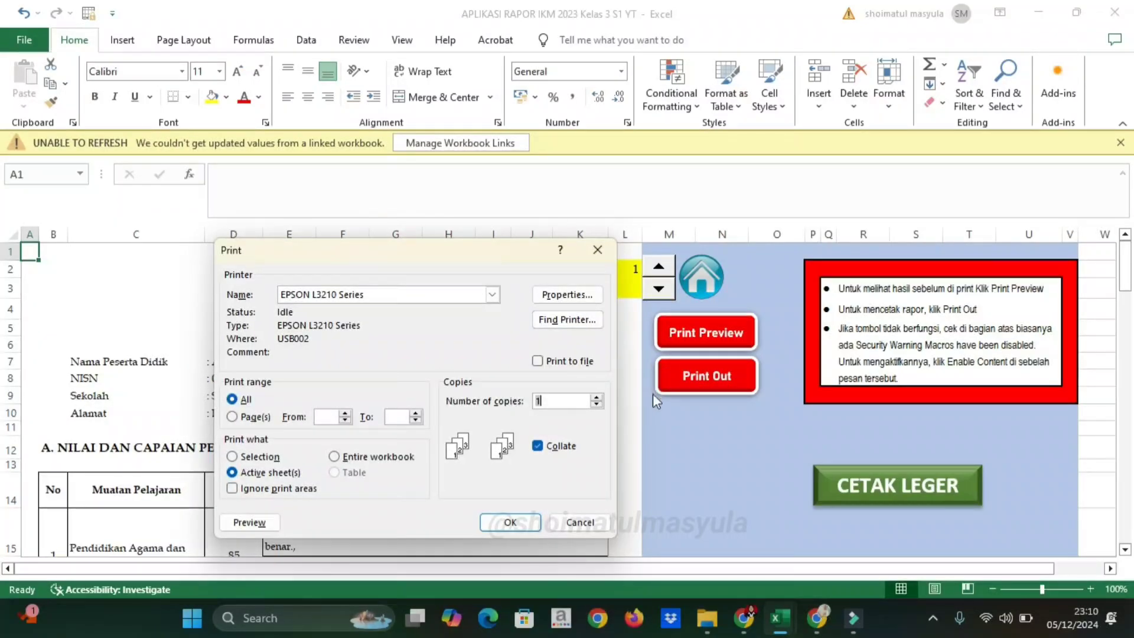
pyautogui.click(598, 260)
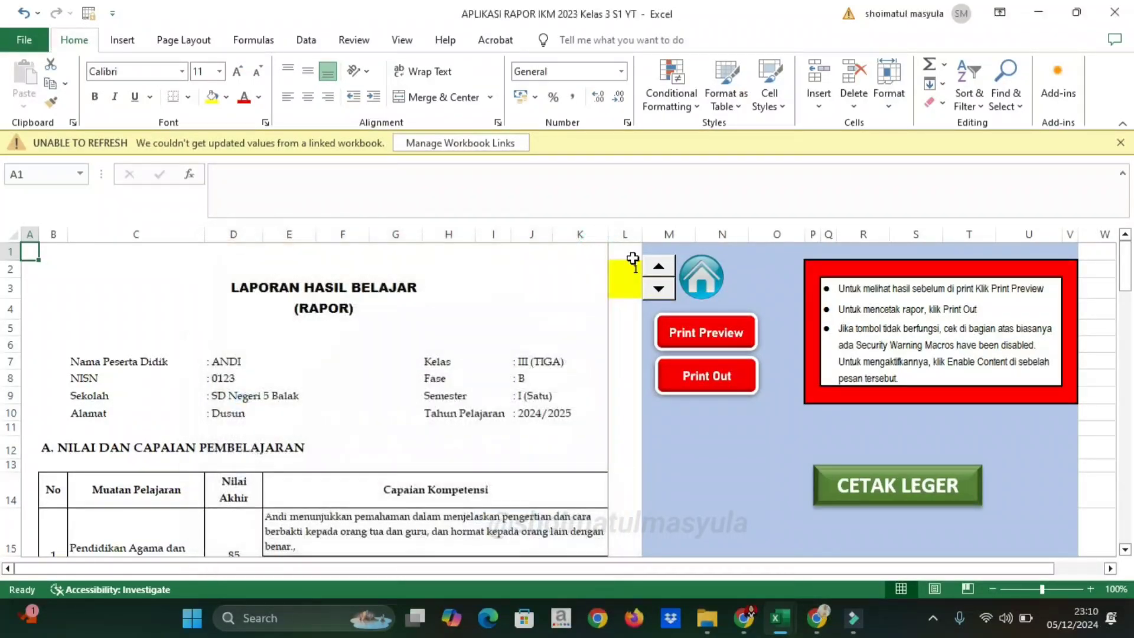
# Return to the home menu and open the Mutasi sheet to review the school transfer form
pyautogui.click(701, 283)
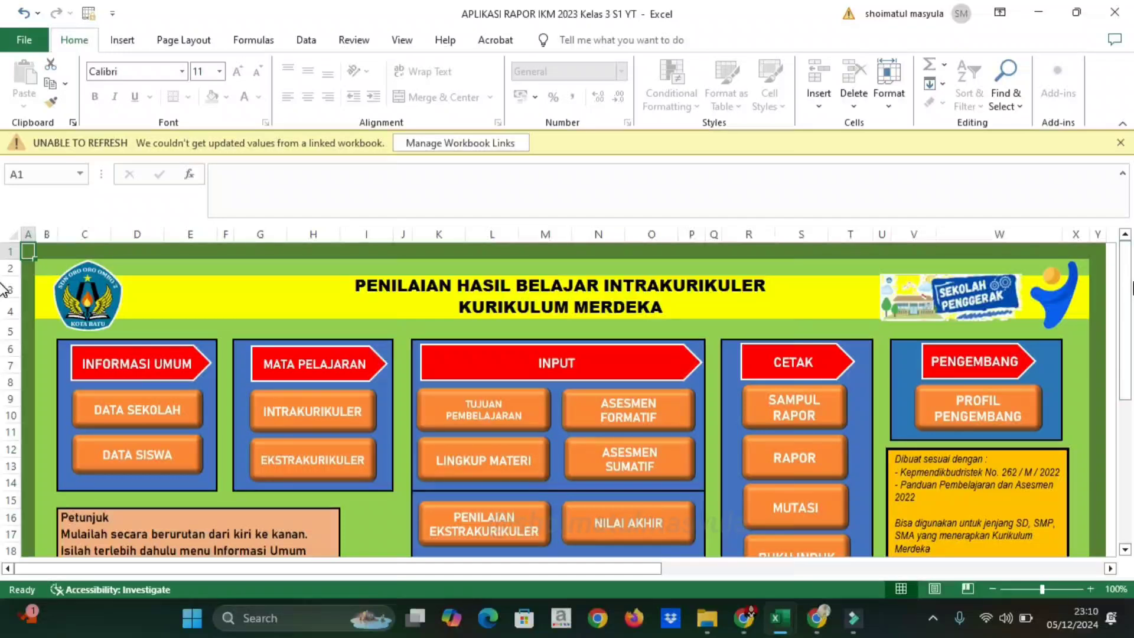
pyautogui.scroll(-1, 818, 454)
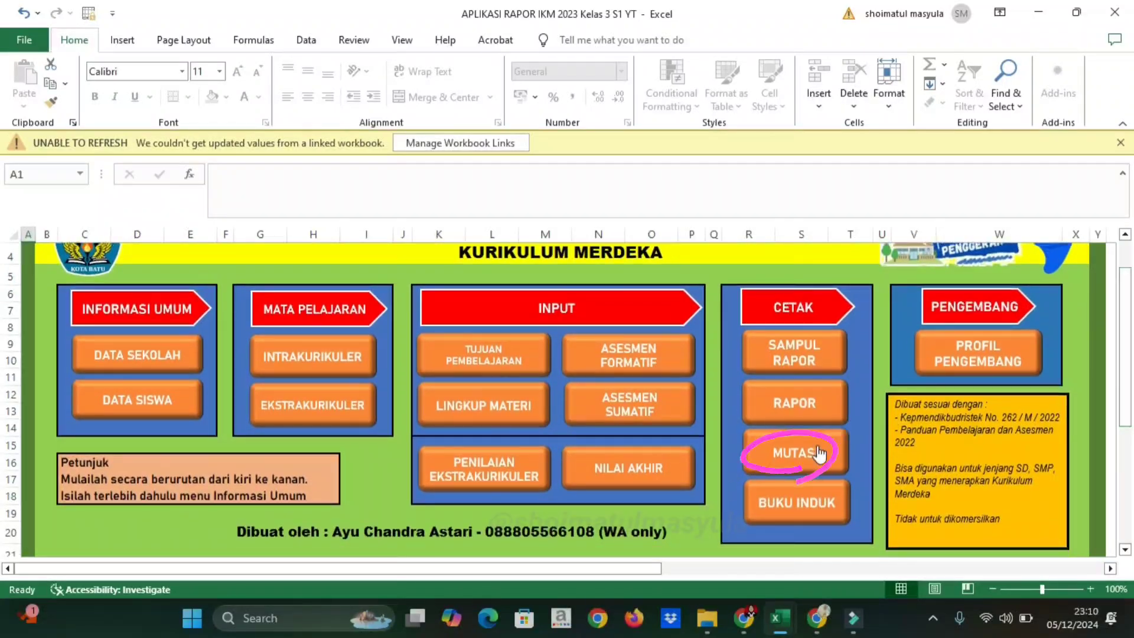
pyautogui.click(818, 454)
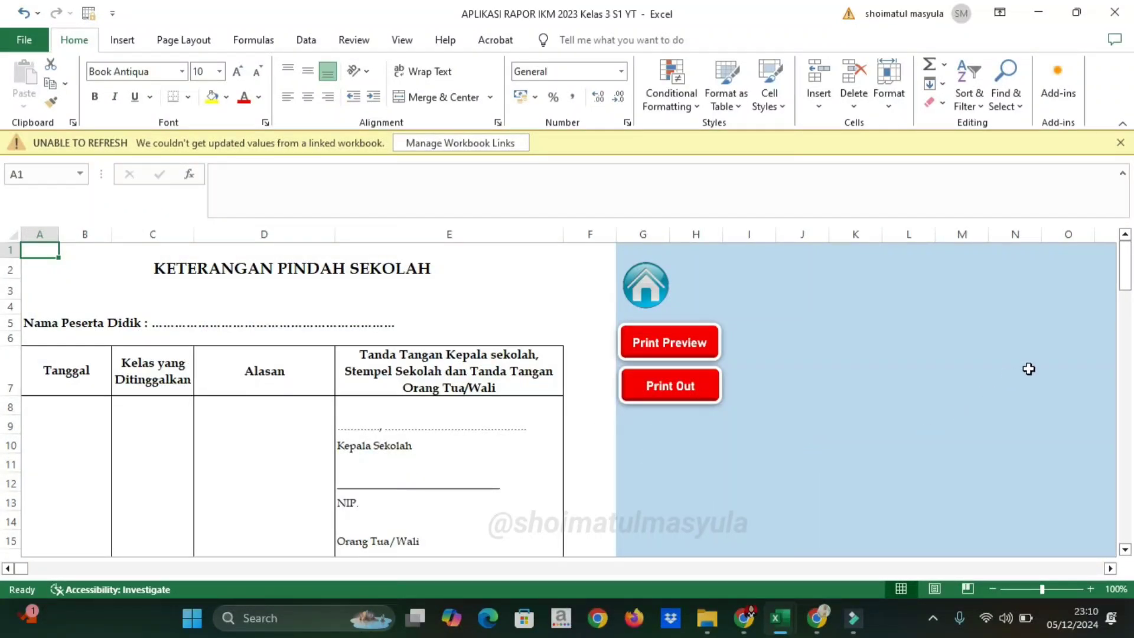
pyautogui.moveTo(1128, 280)
pyautogui.mouseDown()
pyautogui.moveTo(1131, 371)
pyautogui.moveTo(1130, 263)
pyautogui.mouseUp()
# Open the Buku Induk sheet via the home menu, review the first student's record and go back to the home menu
pyautogui.click(660, 297)
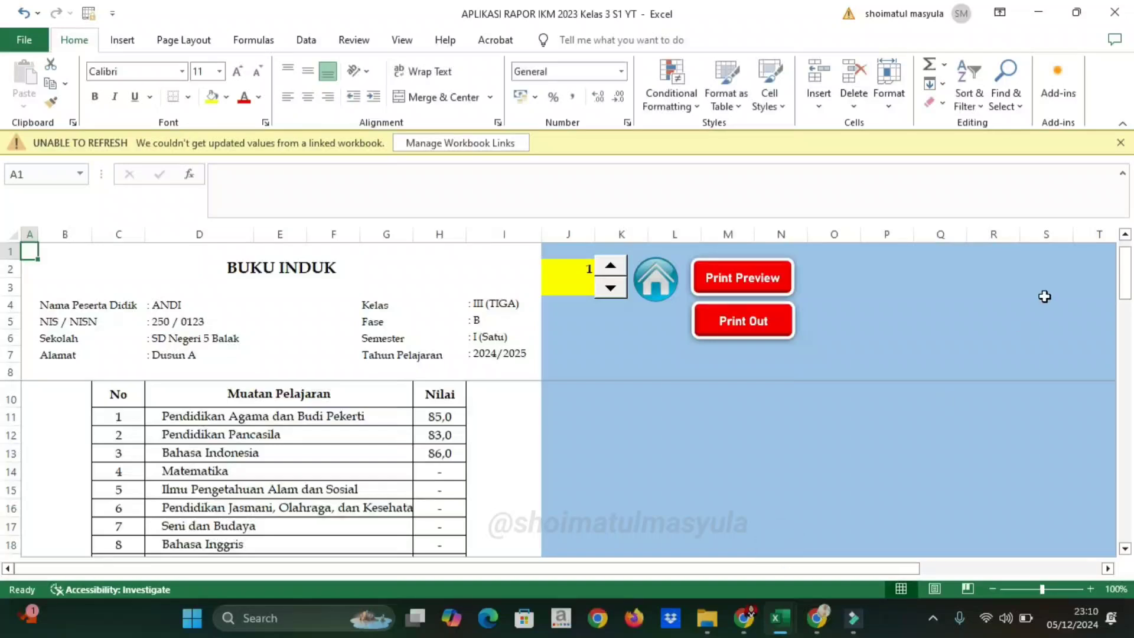
pyautogui.moveTo(1125, 284); pyautogui.dragTo(1114, 260)
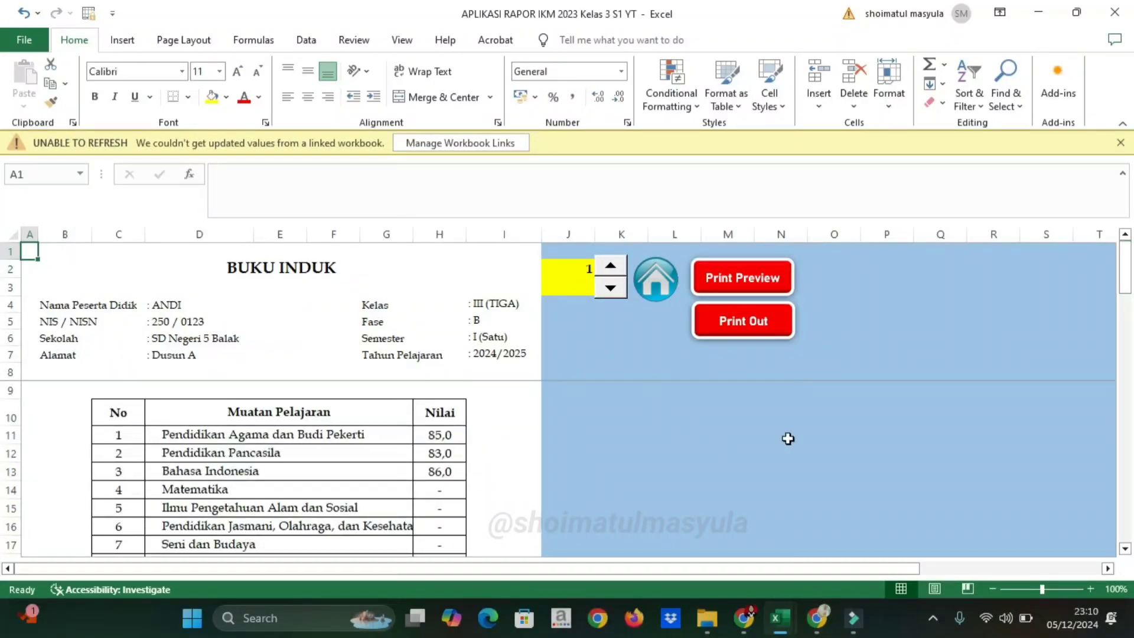
pyautogui.click(657, 294)
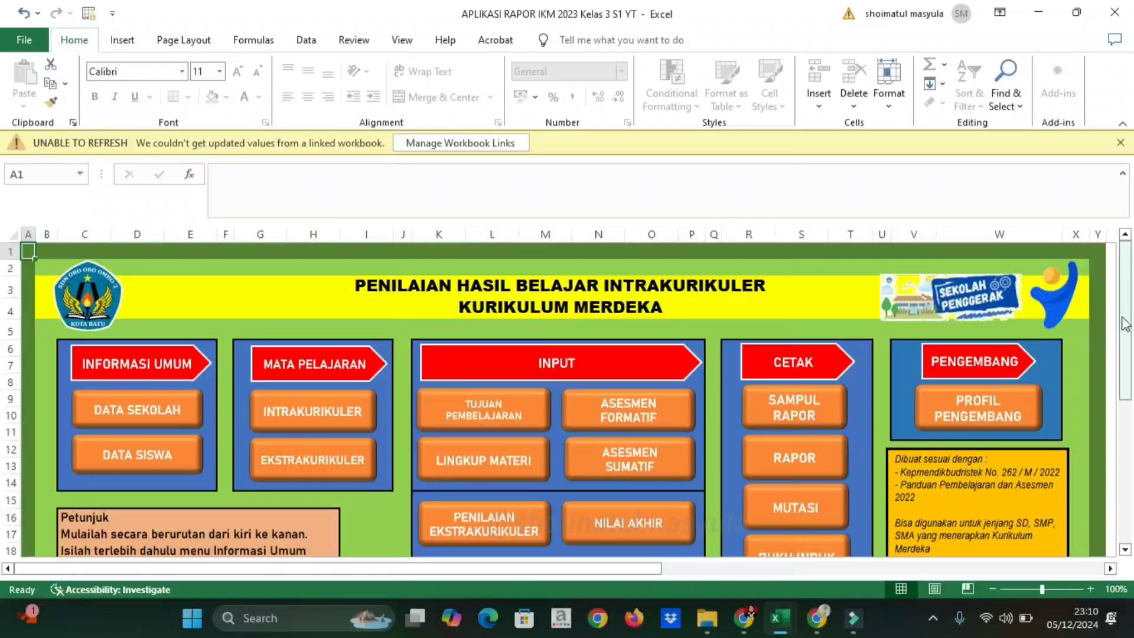
pyautogui.moveTo(1126, 322)
pyautogui.mouseDown()
pyautogui.moveTo(1125, 346)
pyautogui.moveTo(1126, 323)
pyautogui.mouseUp()
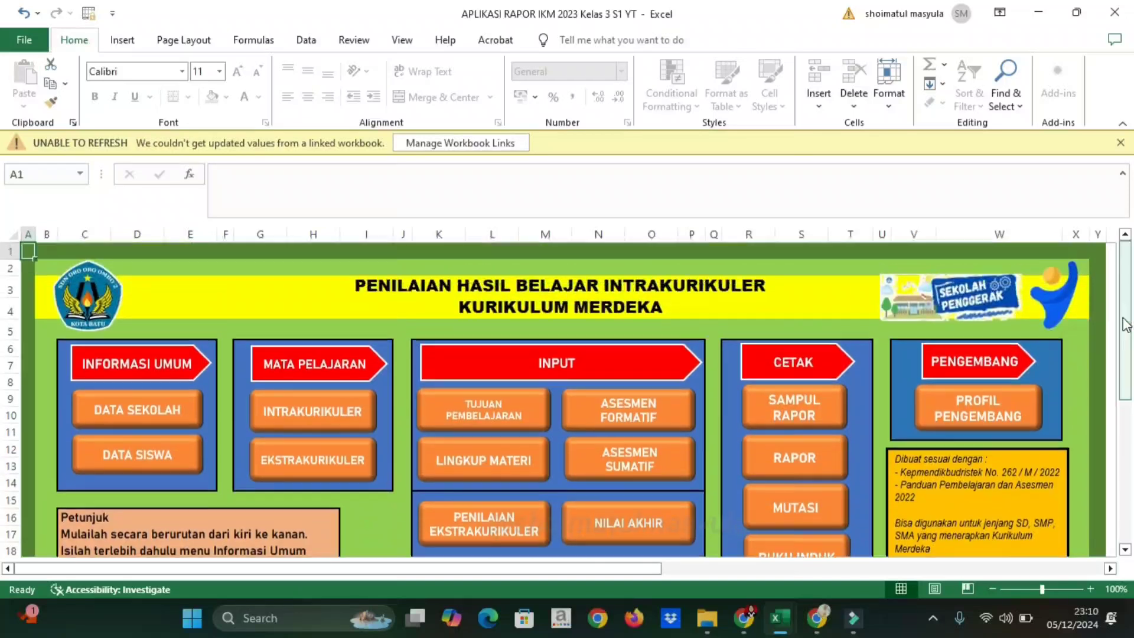